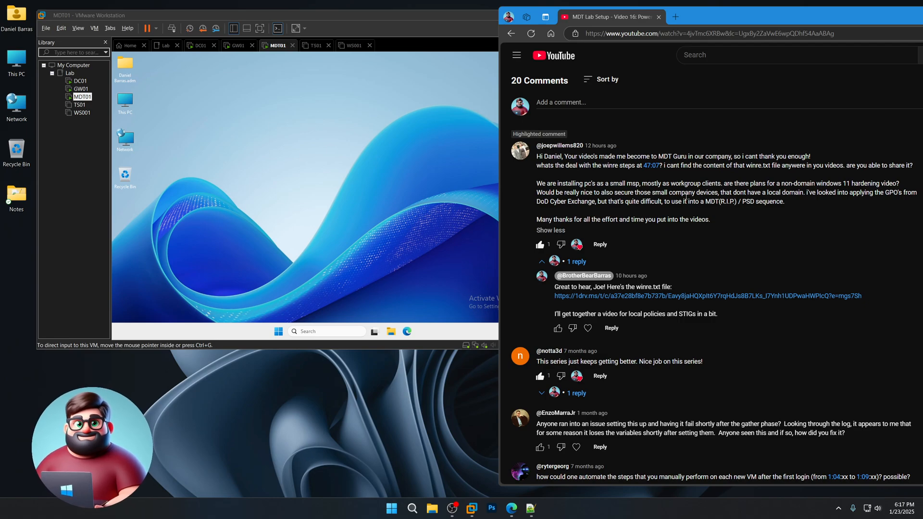
- Close the Microsoft Edge YouTube window from its title-bar menu
{"action": "right_click", "coordinate": [847, 11]}
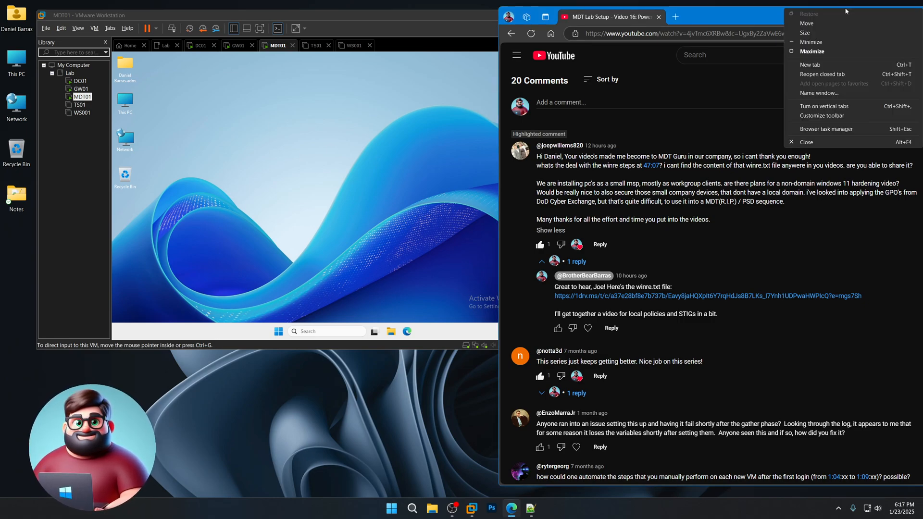
{"action": "left_click", "coordinate": [815, 144]}
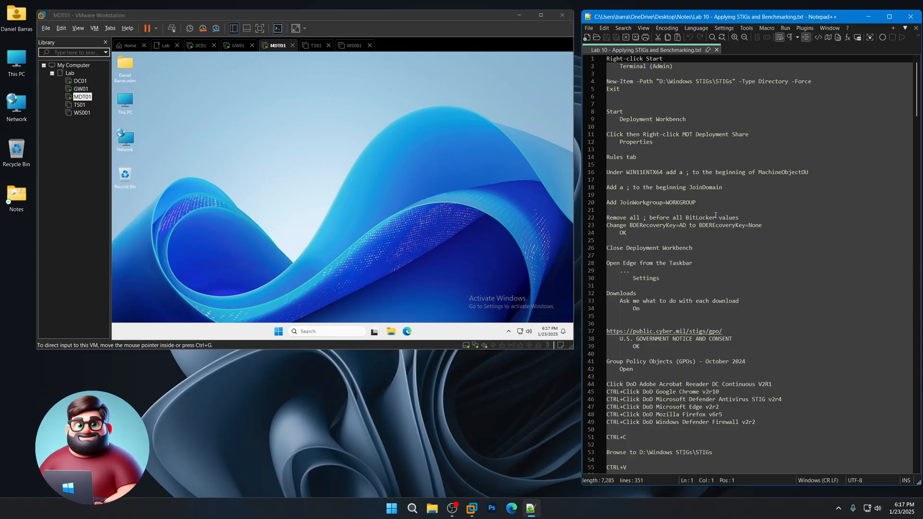
- Open an administrator Terminal on MDT01 from the Start button menu
{"action": "left_click", "coordinate": [360, 201]}
{"action": "right_click", "coordinate": [279, 332]}
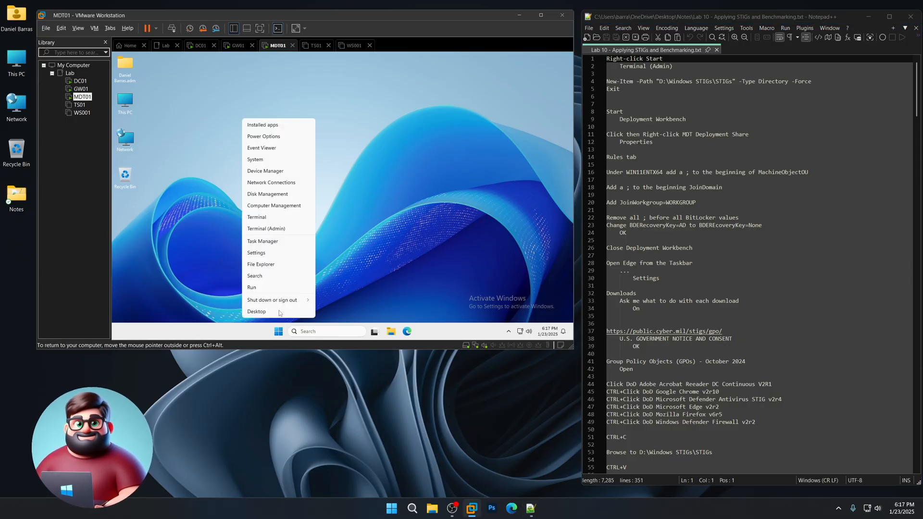
{"action": "left_click", "coordinate": [278, 228]}
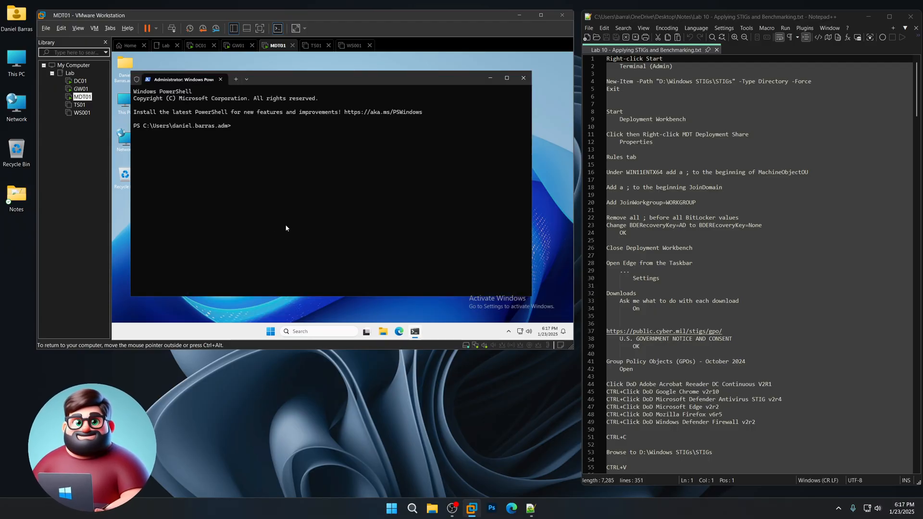
{"action": "left_click_drag", "start_coordinate": [383, 81], "coordinate": [410, 82]}
- Copy the New-Item and Exit lines from the notes and run them, creating D:\Windows STIGs\STIGs
{"action": "left_click_drag", "start_coordinate": [621, 90], "coordinate": [608, 82]}
{"action": "right_click", "coordinate": [624, 84]}
{"action": "left_click", "coordinate": [644, 97]}
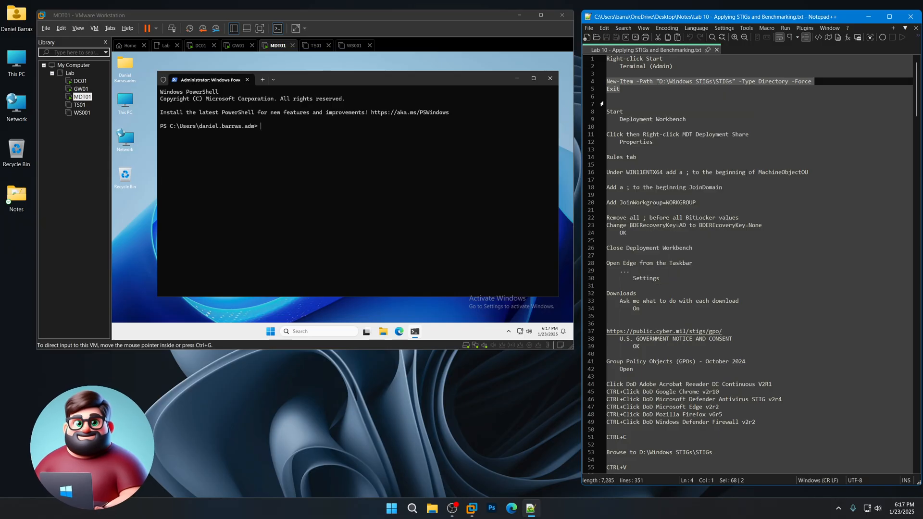
{"action": "left_click", "coordinate": [331, 145]}
{"action": "key", "text": "ctrl+v"}
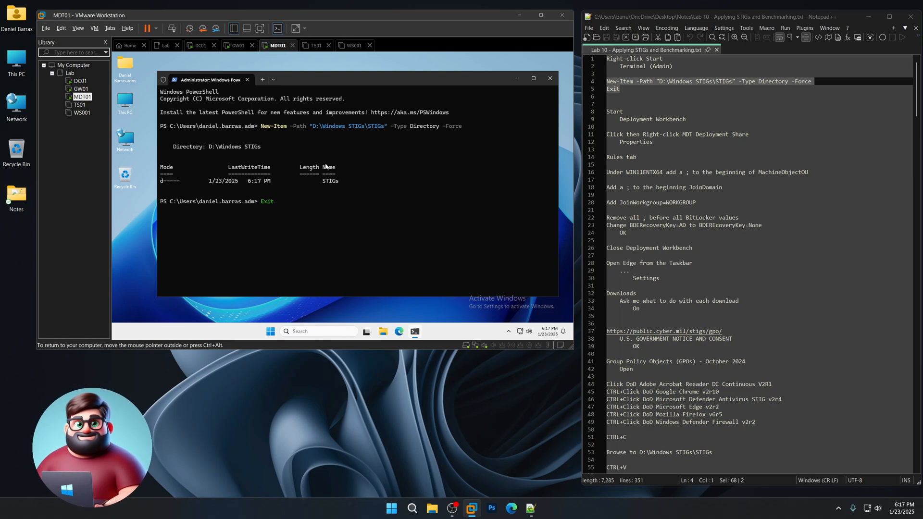
{"action": "key", "text": "Return"}
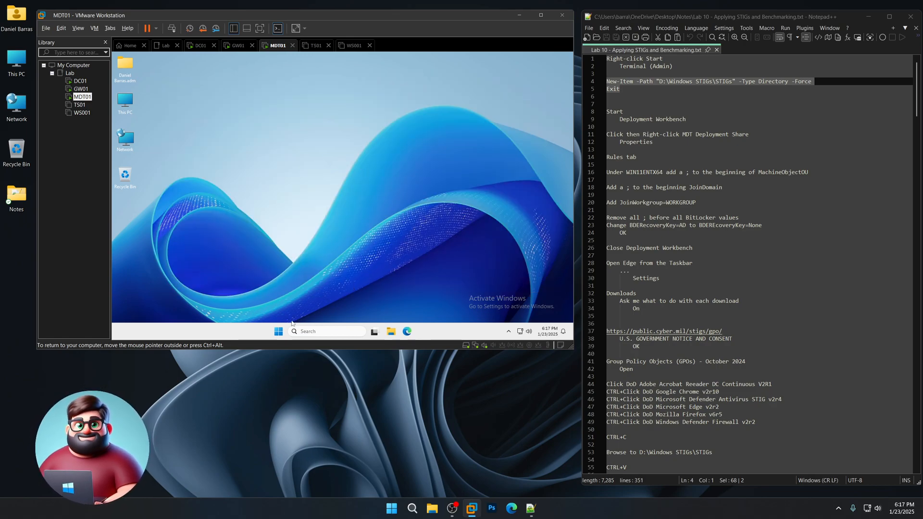
- Open the Rules of the MDT Deployment Share properties in Deployment Workbench
{"action": "left_click", "coordinate": [279, 332]}
{"action": "key", "text": "Escape"}
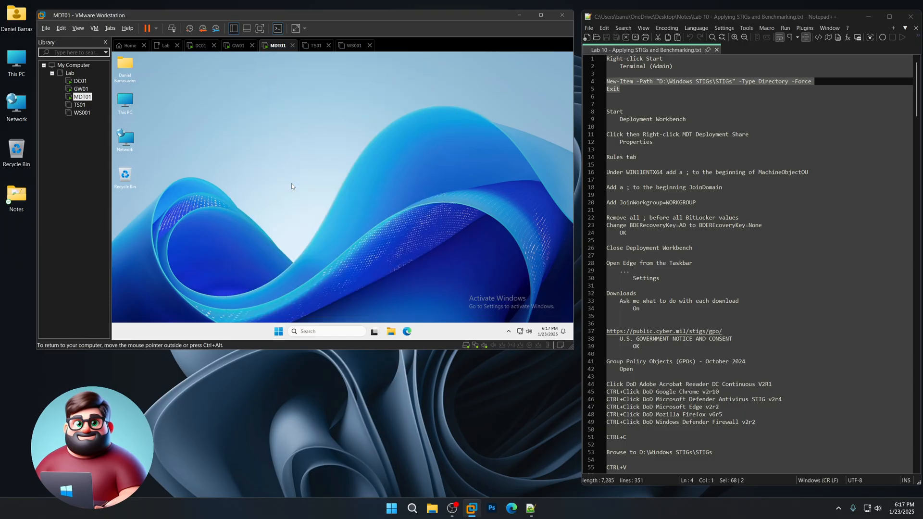
{"action": "left_click", "coordinate": [233, 110]}
{"action": "right_click", "coordinate": [233, 109]}
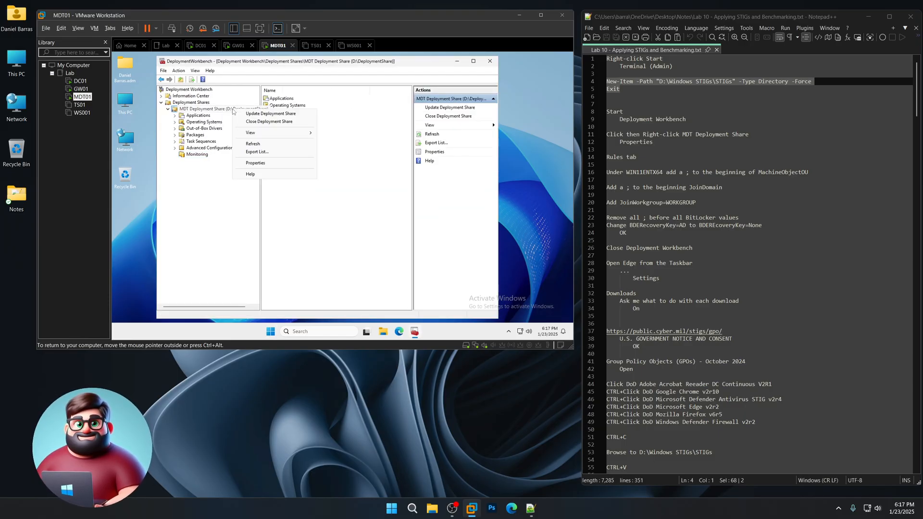
{"action": "left_click", "coordinate": [264, 164]}
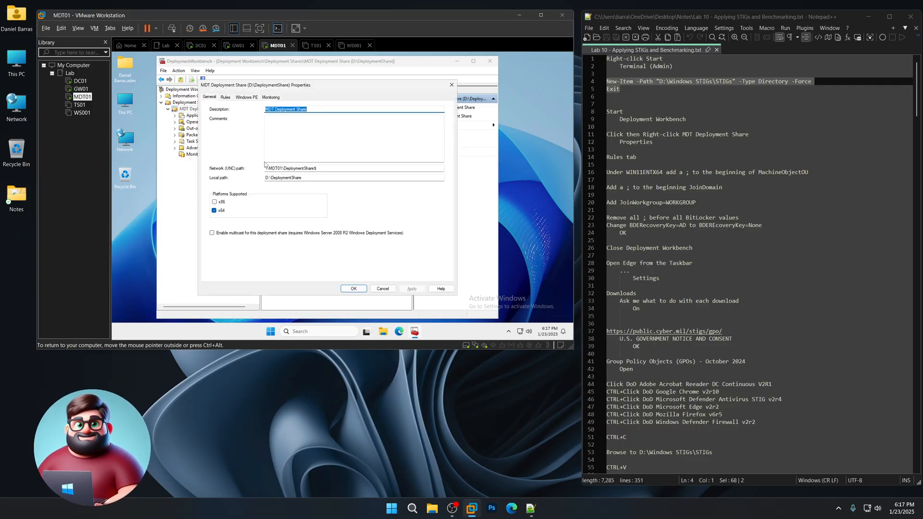
{"action": "left_click", "coordinate": [226, 97]}
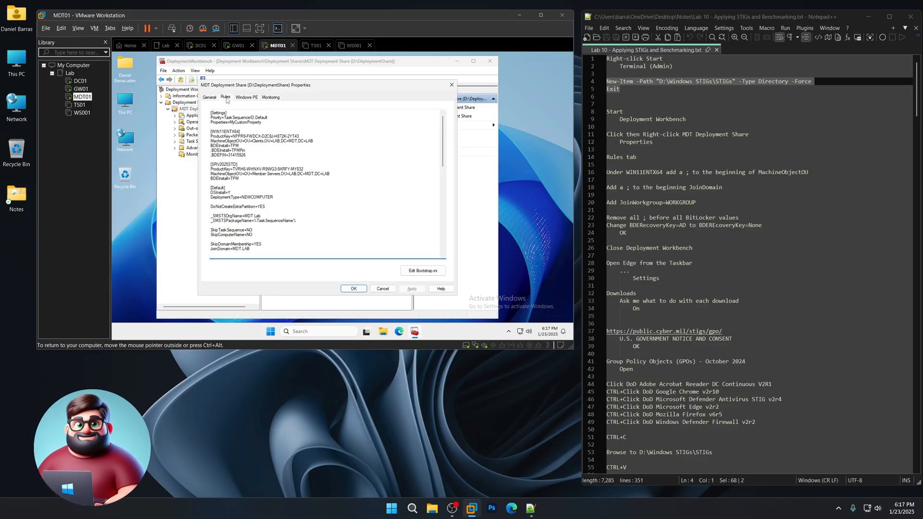
- Comment out MachineObjectOU and JoinDomain with ';' and add JoinWorkgroup=WORKGROUP
{"action": "left_click_drag", "start_coordinate": [607, 173], "coordinate": [821, 172]}
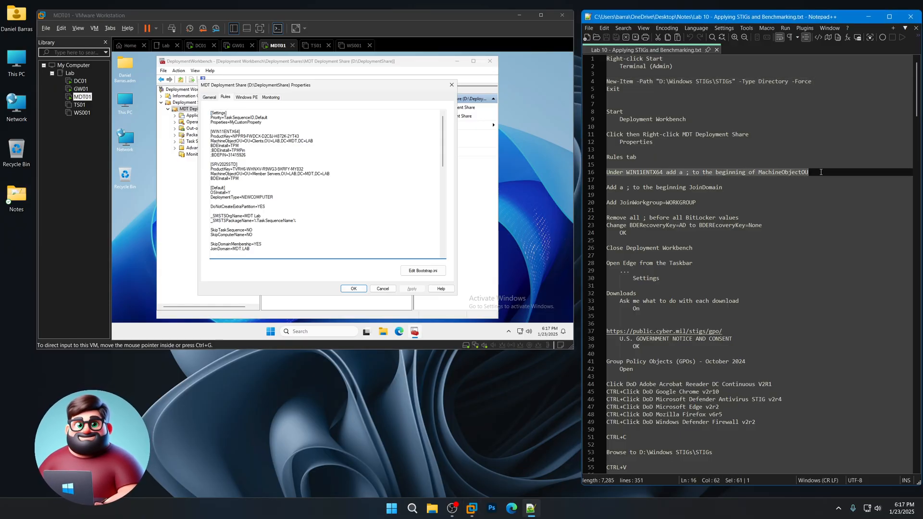
{"action": "left_click", "coordinate": [246, 141]}
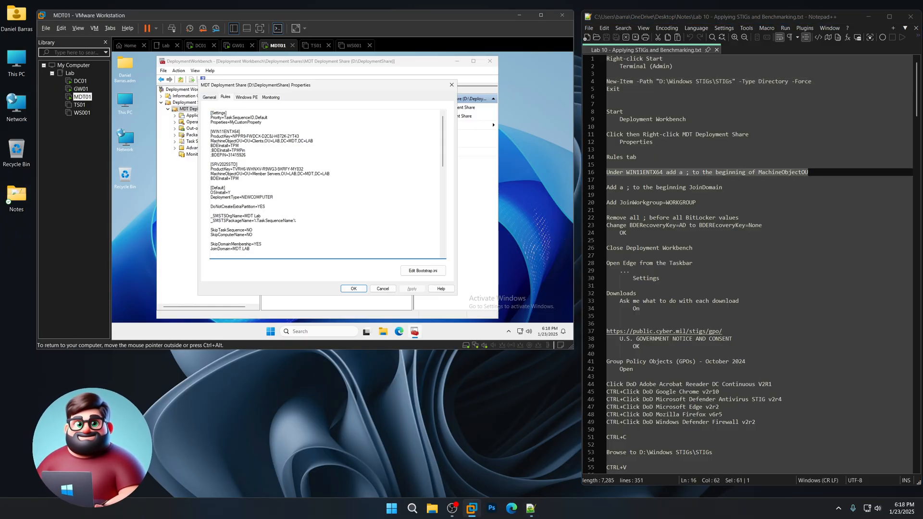
{"action": "type", "text": ";"}
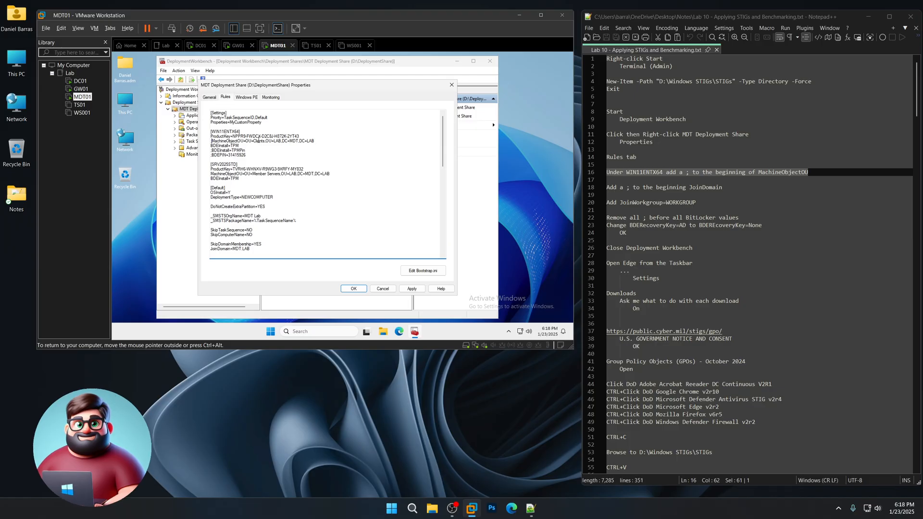
{"action": "scroll", "coordinate": [324, 184], "scroll_direction": "down", "scroll_amount": 4}
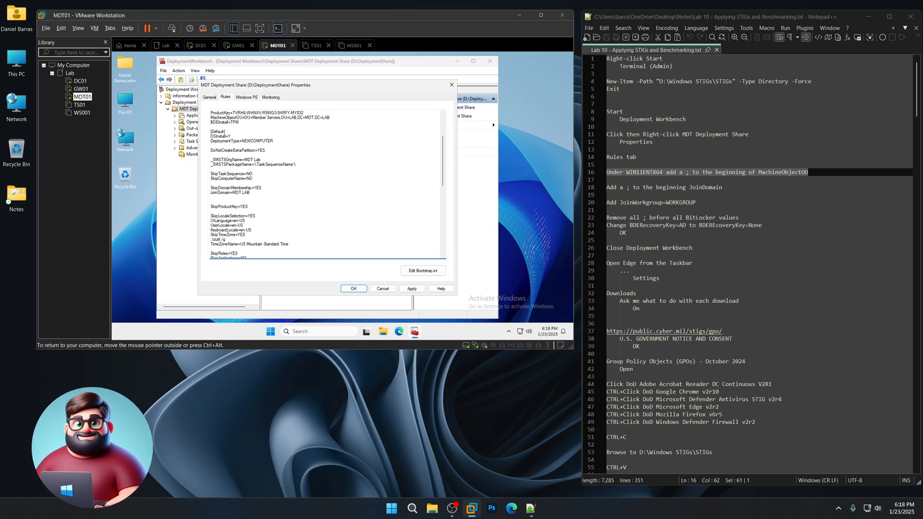
{"action": "left_click", "coordinate": [211, 192]}
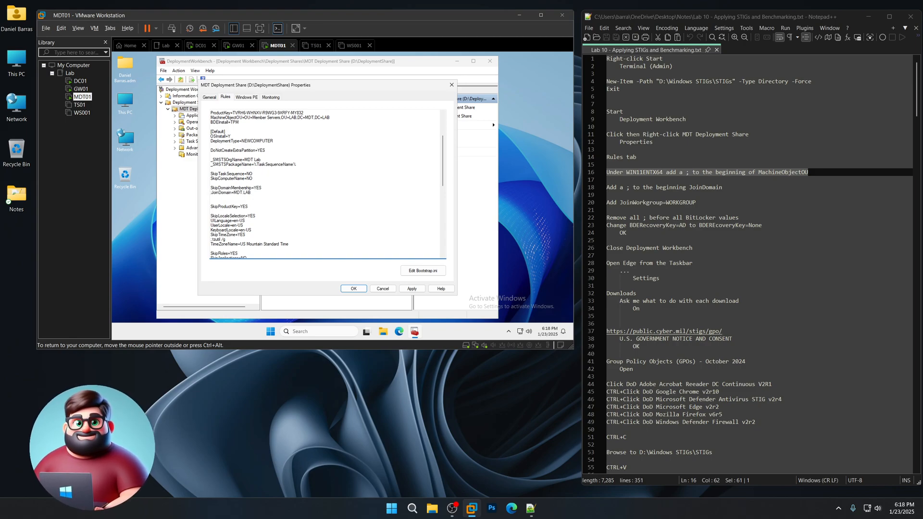
{"action": "type", "text": ";"}
{"action": "key", "text": "End"}
{"action": "key", "text": "Return"}
{"action": "type", "text": "Join"}
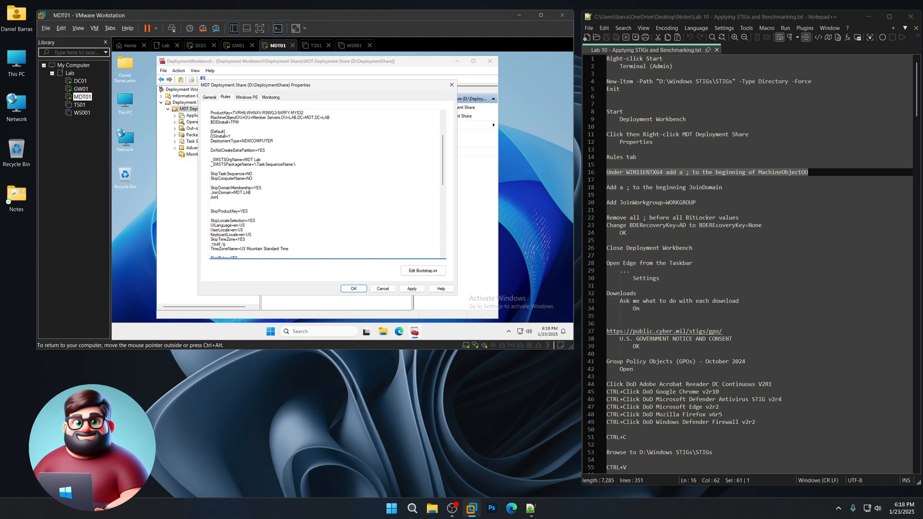
{"action": "type", "text": "Wor"}
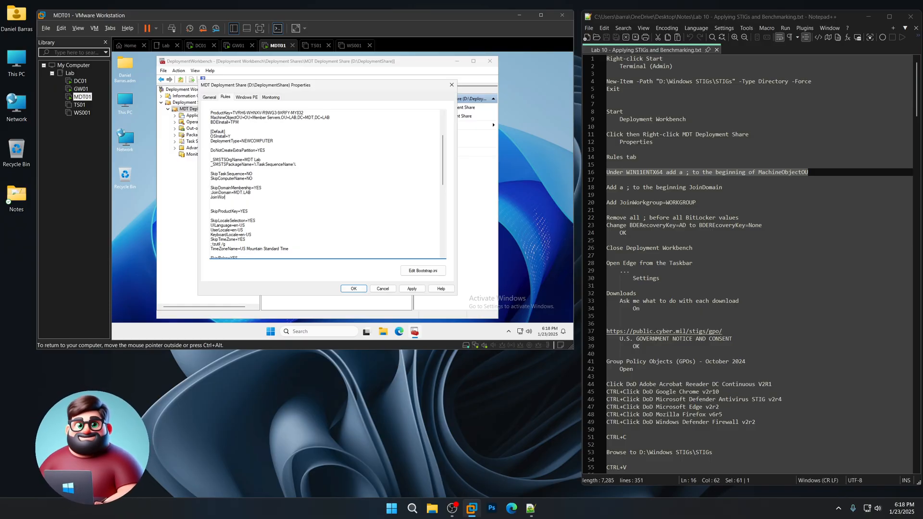
{"action": "type", "text": "kgroup=WORKGROUP"}
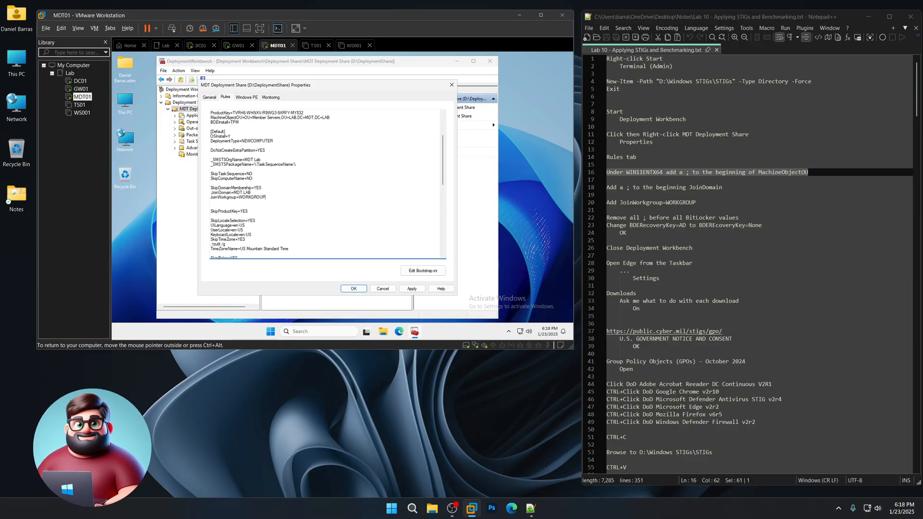
- Remove the ';' from each BitLocker rule line, from BDEAllowAlphaNumericPin to BDEKeyLocation
{"action": "scroll", "coordinate": [324, 182], "scroll_direction": "down", "scroll_amount": 10}
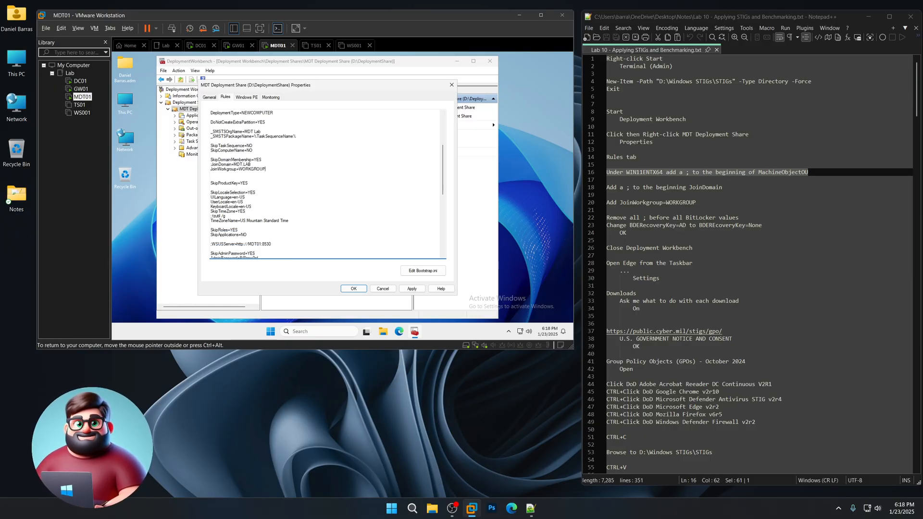
{"action": "scroll", "coordinate": [324, 182], "scroll_direction": "down", "scroll_amount": 1}
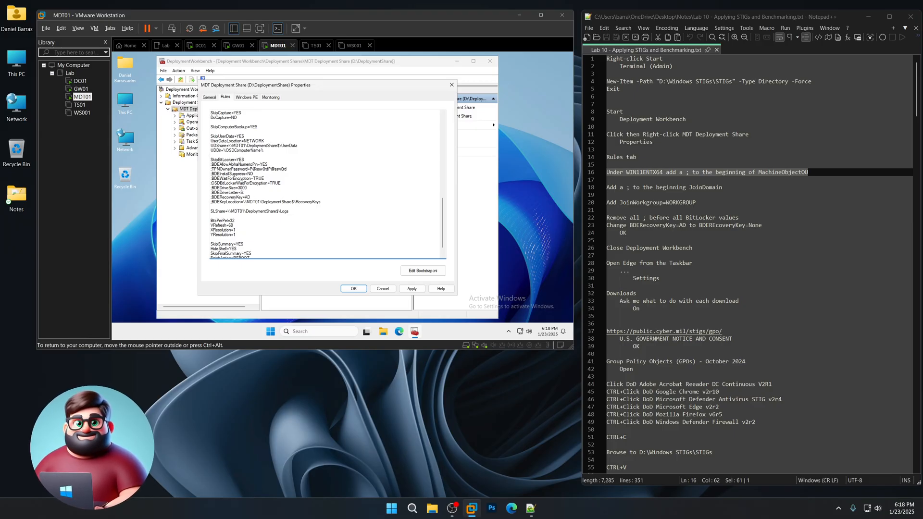
{"action": "key", "text": "Delete"}
{"action": "key", "text": "Delete"}
{"action": "key", "text": "Down"}
{"action": "key", "text": "Delete"}
{"action": "key", "text": "Down"}
{"action": "key", "text": "Delete"}
{"action": "key", "text": "Down"}
{"action": "key", "text": "Delete"}
{"action": "key", "text": "Down"}
{"action": "key", "text": "Delete"}
{"action": "key", "text": "Down"}
{"action": "key", "text": "Delete"}
{"action": "key", "text": "Down"}
{"action": "key", "text": "Delete"}
{"action": "key", "text": "Down"}
{"action": "key", "text": "Delete"}
{"action": "key", "text": "Up"}
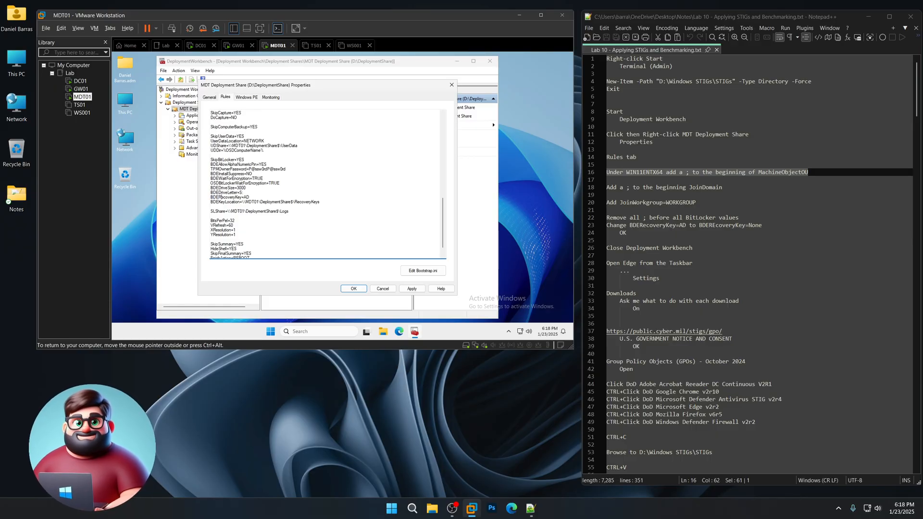
- Change BDERecoveryKey from AD to None and save the rules with OK
{"action": "key", "text": "End"}
{"action": "key", "text": "BackSpace"}
{"action": "key", "text": "BackSpace"}
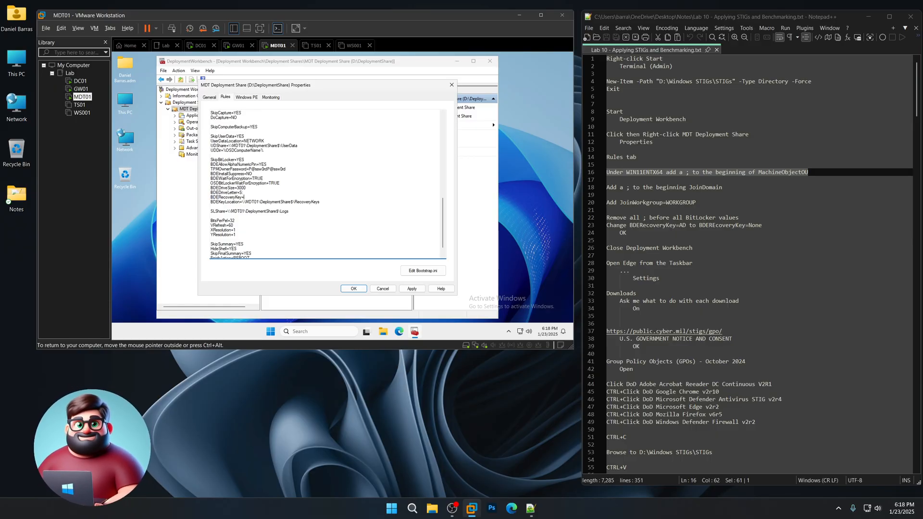
{"action": "type", "text": "None"}
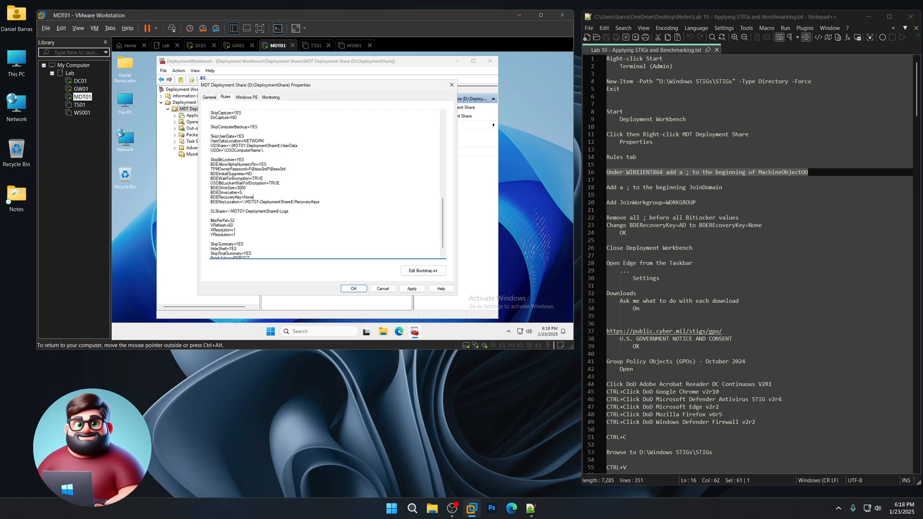
{"action": "scroll", "coordinate": [325, 183], "scroll_direction": "down", "scroll_amount": 1}
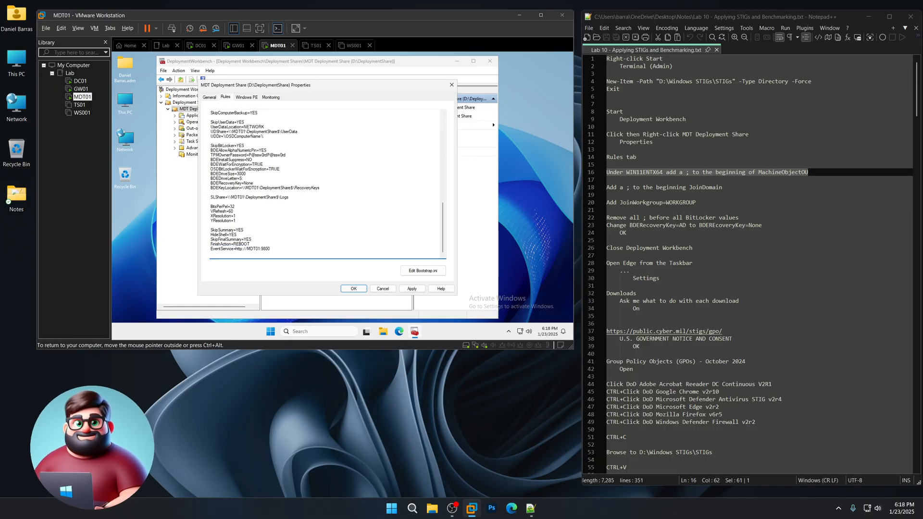
{"action": "left_click", "coordinate": [354, 289]}
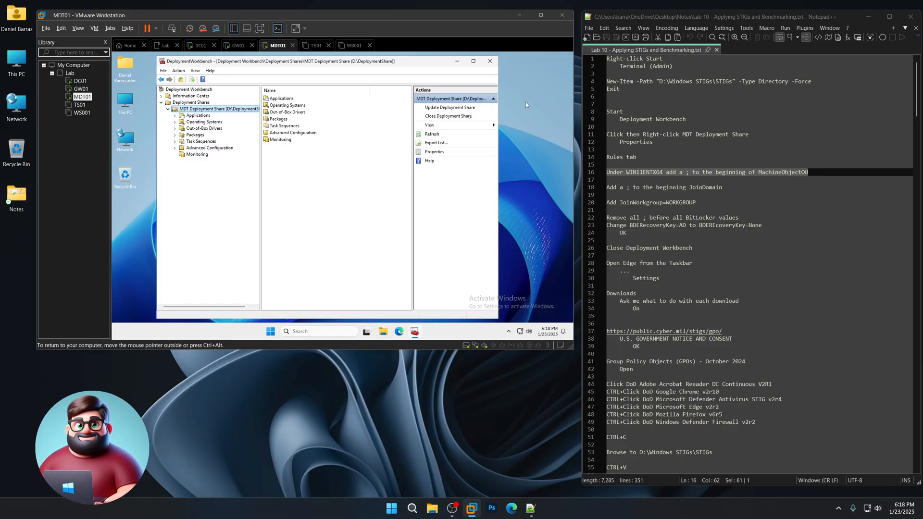
- Close Deployment Workbench and open the Downloads settings of Edge in the VM
{"action": "left_click", "coordinate": [490, 61]}
{"action": "scroll", "coordinate": [666, 145], "scroll_direction": "down", "scroll_amount": 6}
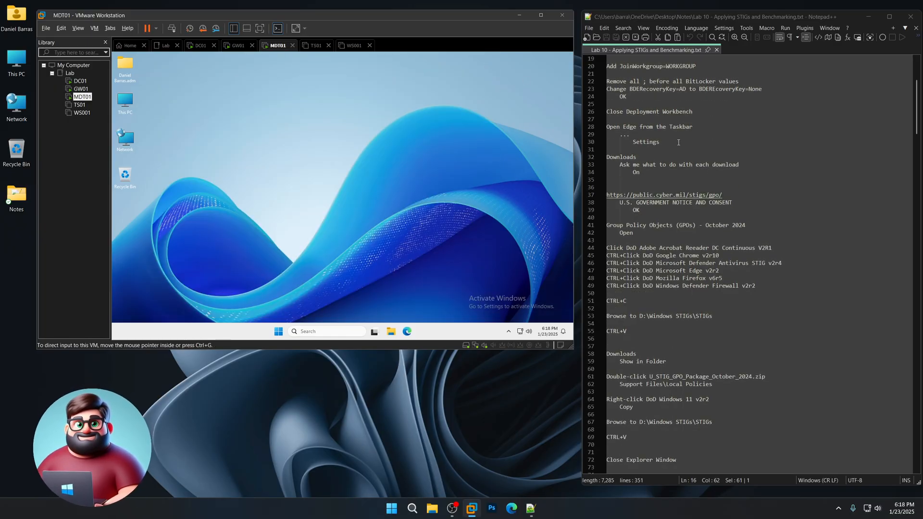
{"action": "left_click", "coordinate": [666, 142]}
{"action": "left_click_drag", "start_coordinate": [666, 143], "coordinate": [606, 127]}
{"action": "left_click", "coordinate": [407, 331]}
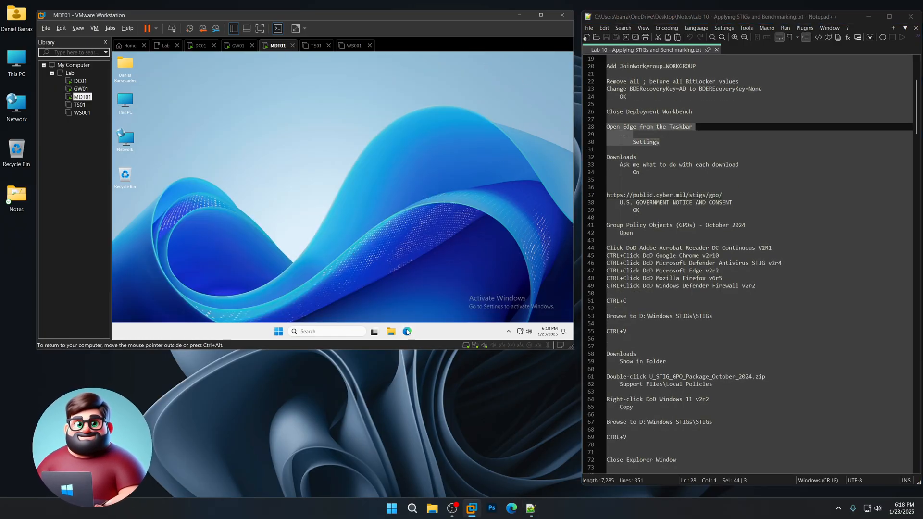
{"action": "left_click", "coordinate": [550, 71]}
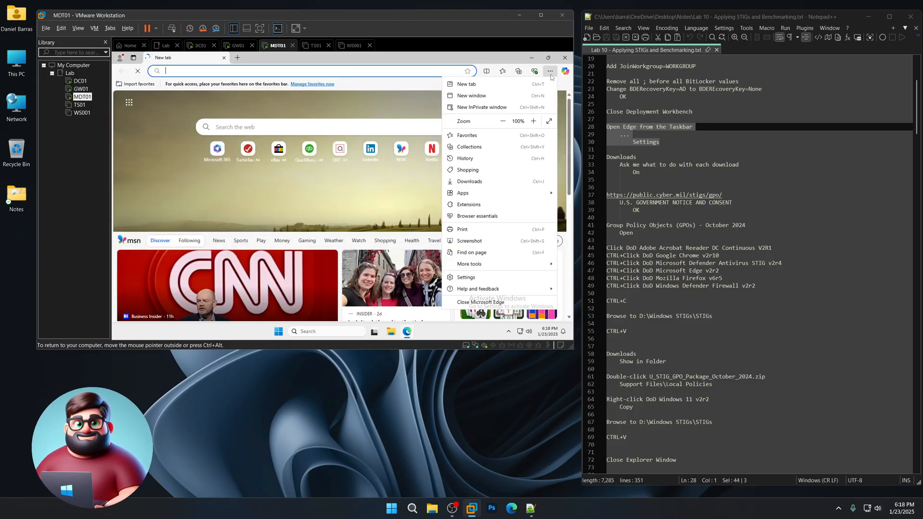
{"action": "left_click", "coordinate": [475, 278]}
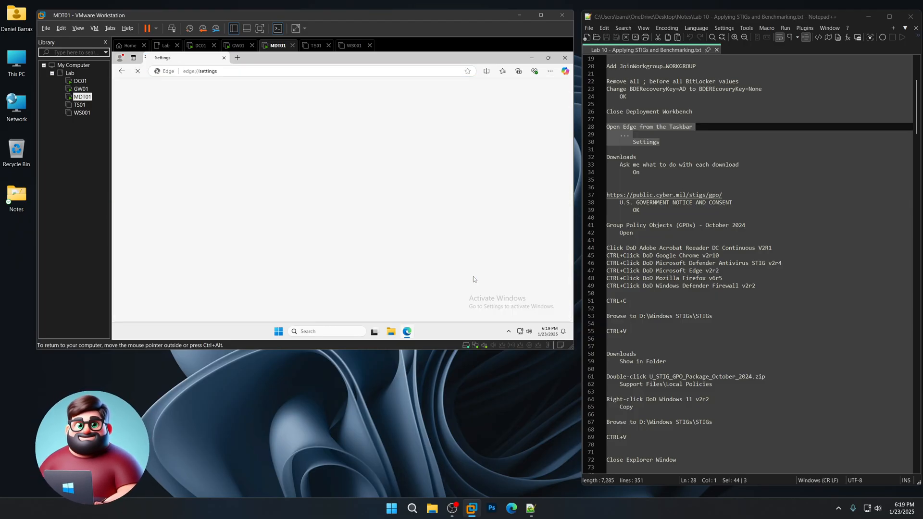
{"action": "left_click", "coordinate": [170, 222]}
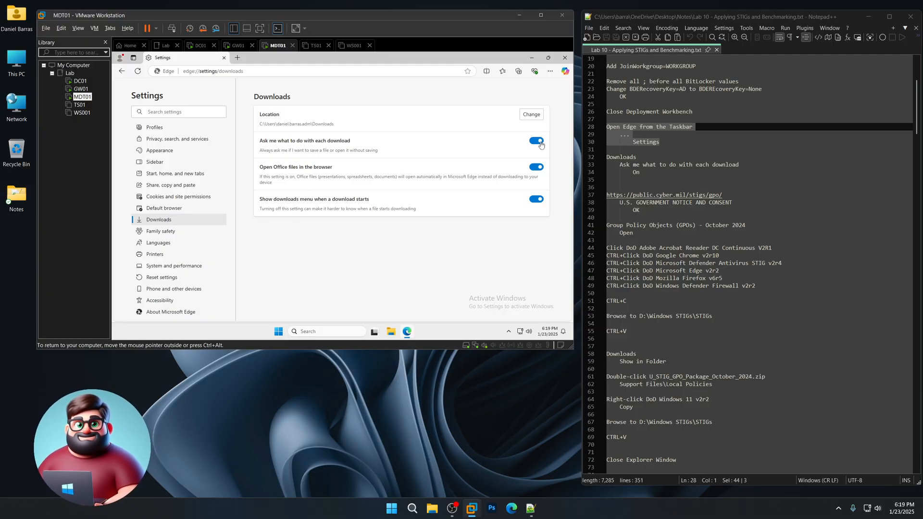
- Copy the public.cyber.mil STIG GPO address from the notes and select Edge's address bar
{"action": "left_click_drag", "start_coordinate": [729, 195], "coordinate": [587, 197]}
{"action": "right_click", "coordinate": [638, 197]}
{"action": "left_click", "coordinate": [650, 210]}
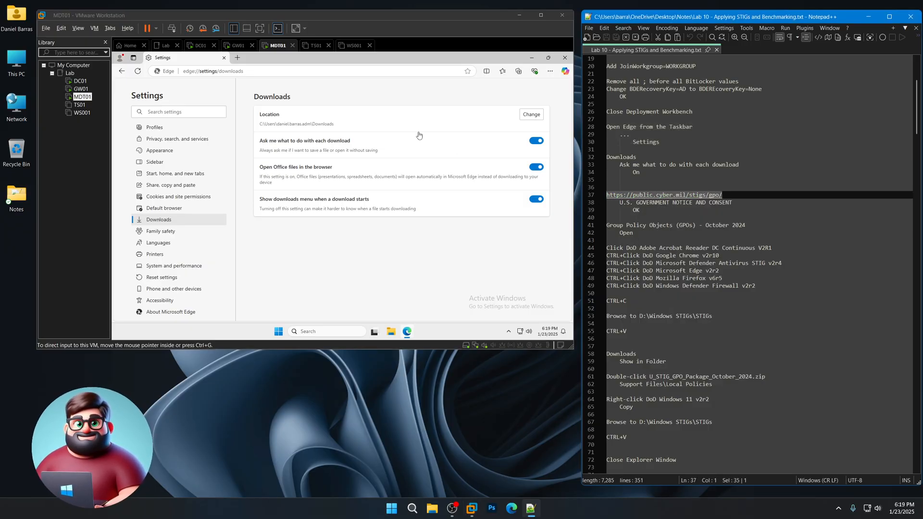
{"action": "left_click", "coordinate": [337, 71]}
- Load the STIG GPO page, accept the government notice, and download the October 2024 GPO package
{"action": "key", "text": "ctrl+v"}
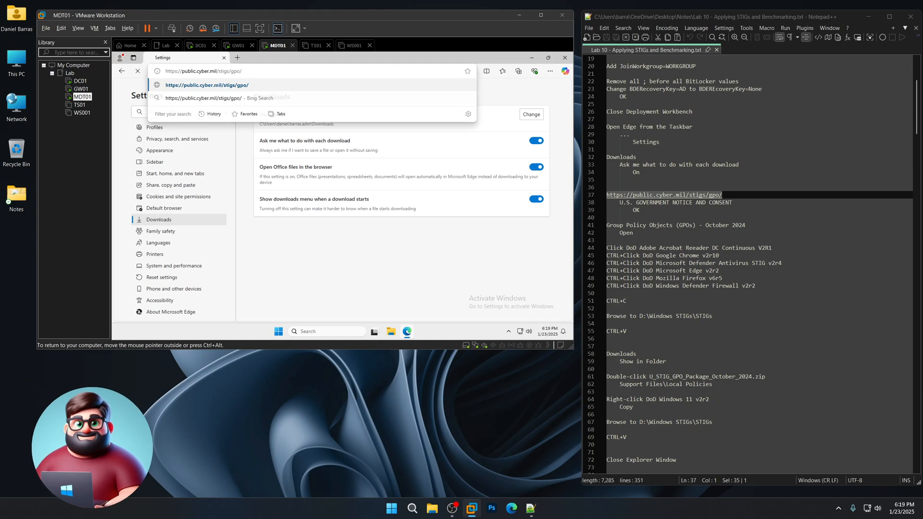
{"action": "key", "text": "Return"}
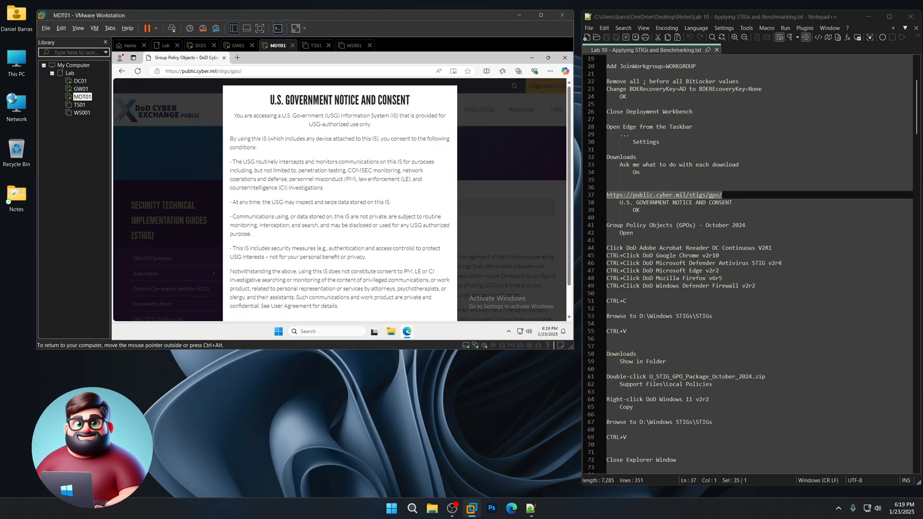
{"action": "scroll", "coordinate": [366, 303], "scroll_direction": "down", "scroll_amount": 3}
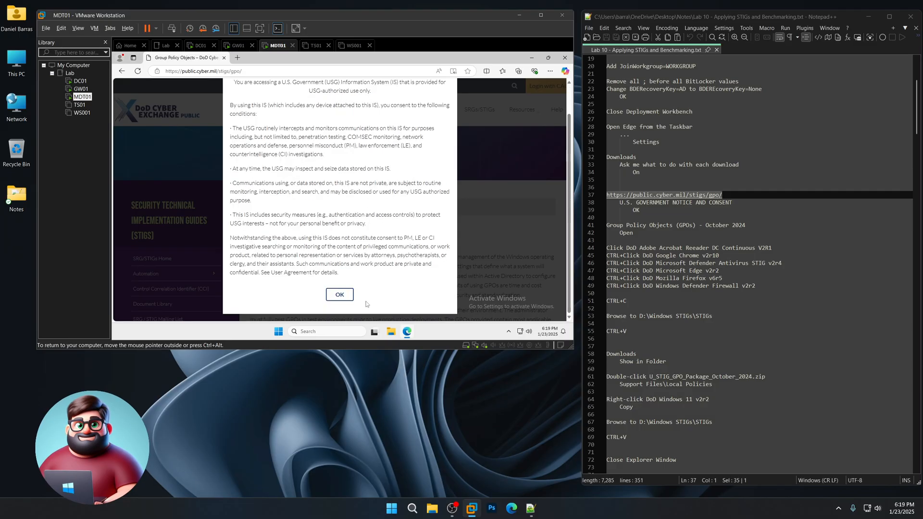
{"action": "left_click", "coordinate": [336, 295]}
{"action": "scroll", "coordinate": [318, 224], "scroll_direction": "down", "scroll_amount": 10}
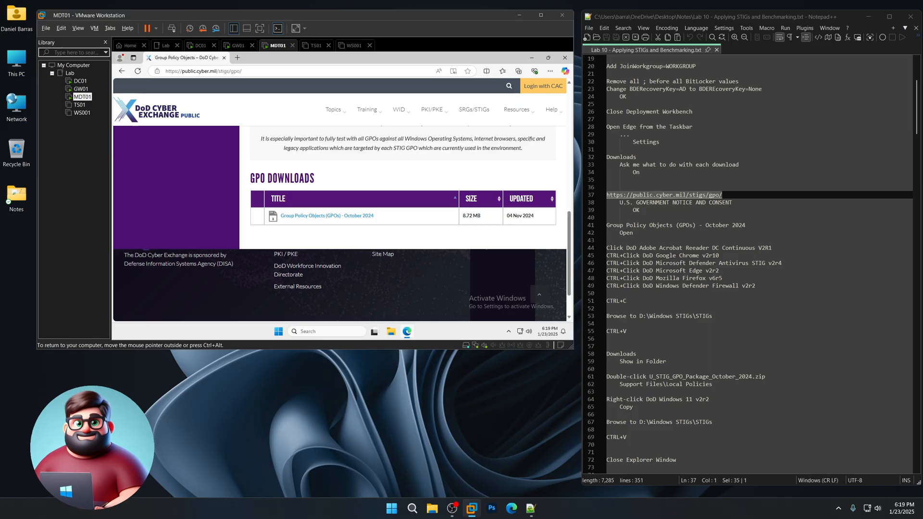
{"action": "left_click", "coordinate": [348, 216]}
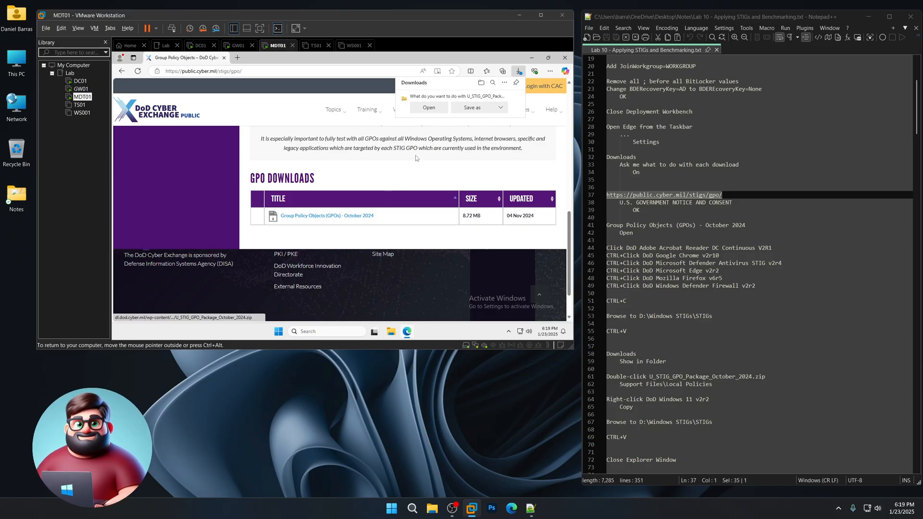
- Open the downloaded GPO package in Explorer and widen the Name column
{"action": "left_click", "coordinate": [428, 108]}
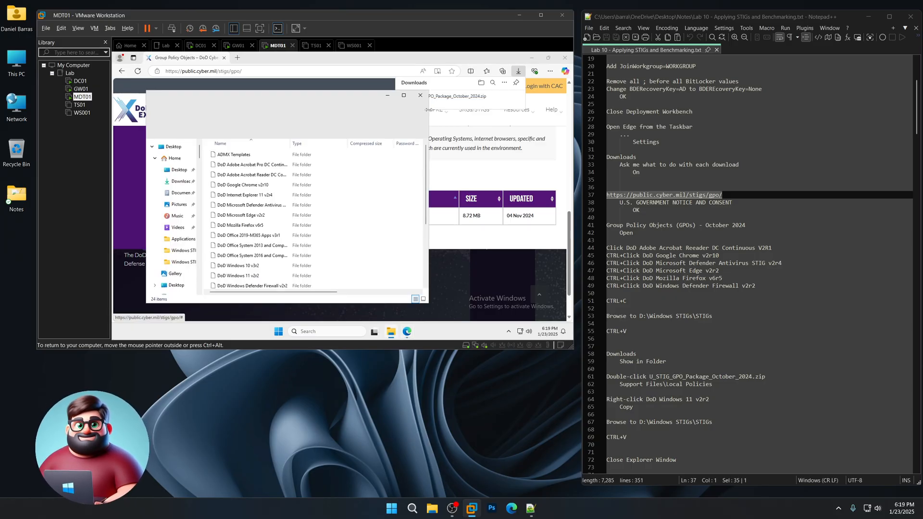
{"action": "scroll", "coordinate": [692, 245], "scroll_direction": "down", "scroll_amount": 4}
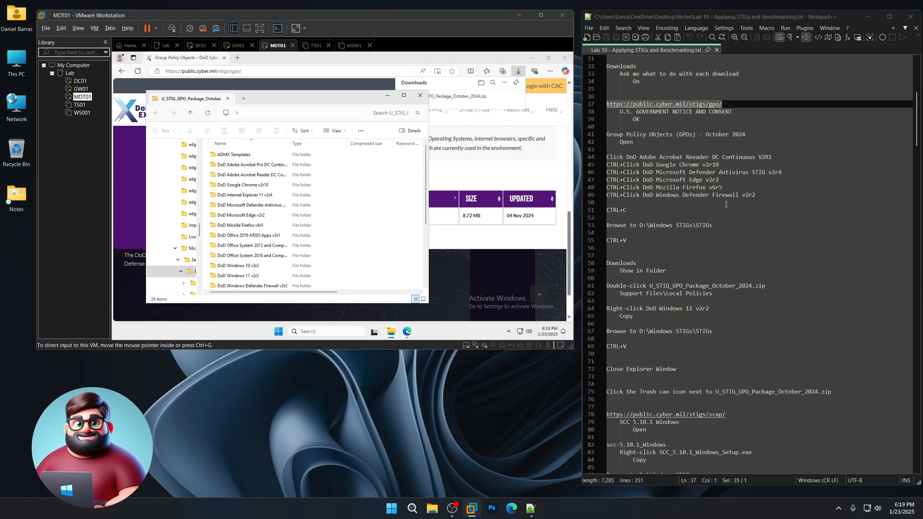
{"action": "left_click_drag", "start_coordinate": [292, 142], "coordinate": [357, 143]}
- Select the Acrobat Reader, Chrome, Defender Antivirus, Edge, Firefox and Defender Firewall GPO folders
{"action": "left_click", "coordinate": [254, 166]}
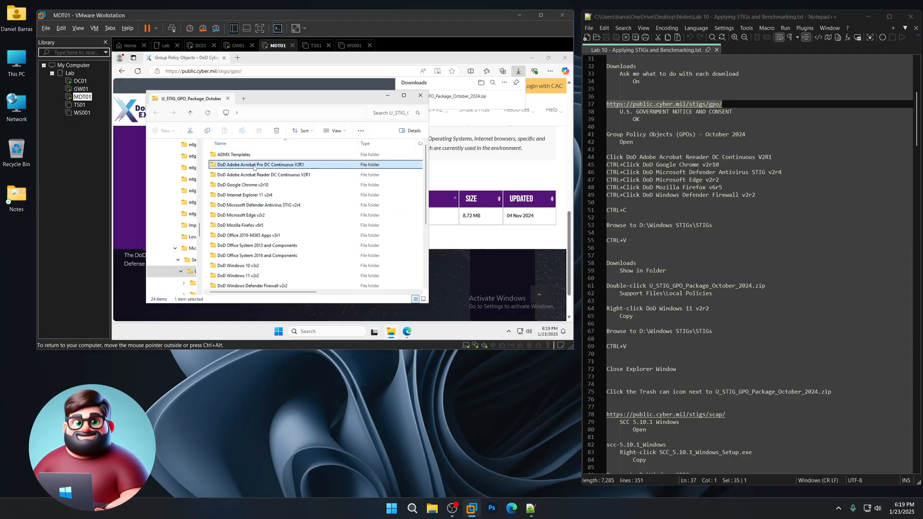
{"action": "left_click", "coordinate": [267, 175]}
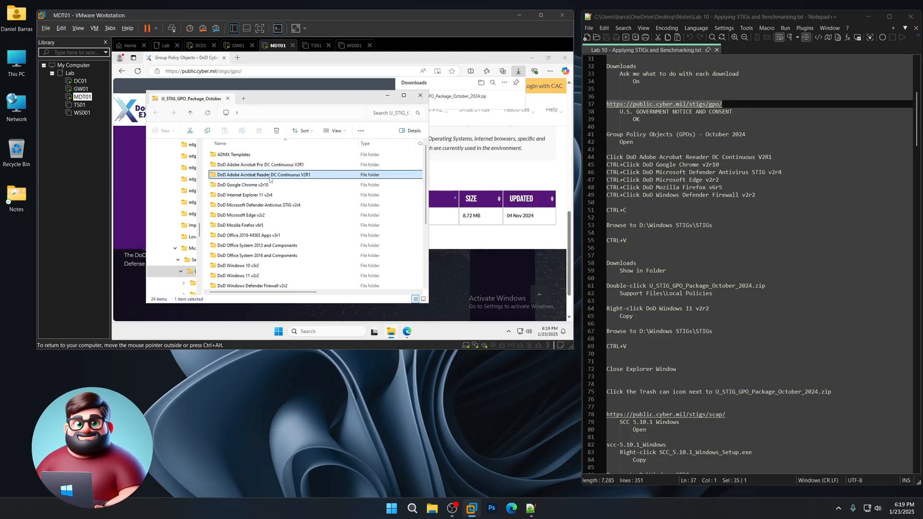
{"action": "left_click", "coordinate": [256, 187], "text": "ctrl"}
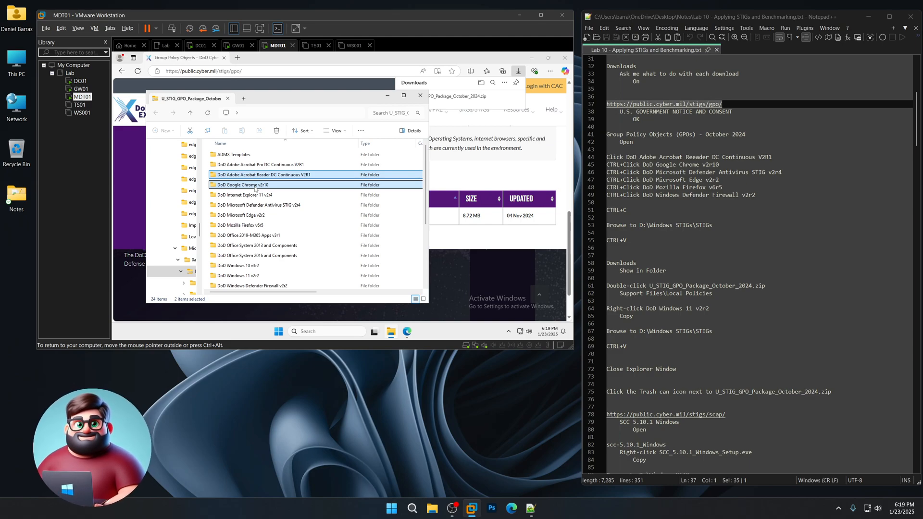
{"action": "left_click", "coordinate": [264, 208], "text": "ctrl"}
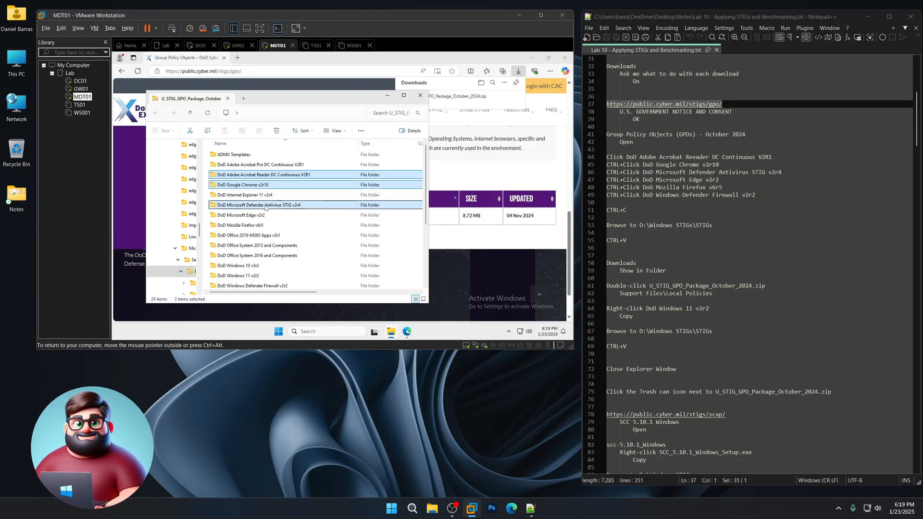
{"action": "left_click", "coordinate": [255, 215], "text": "ctrl"}
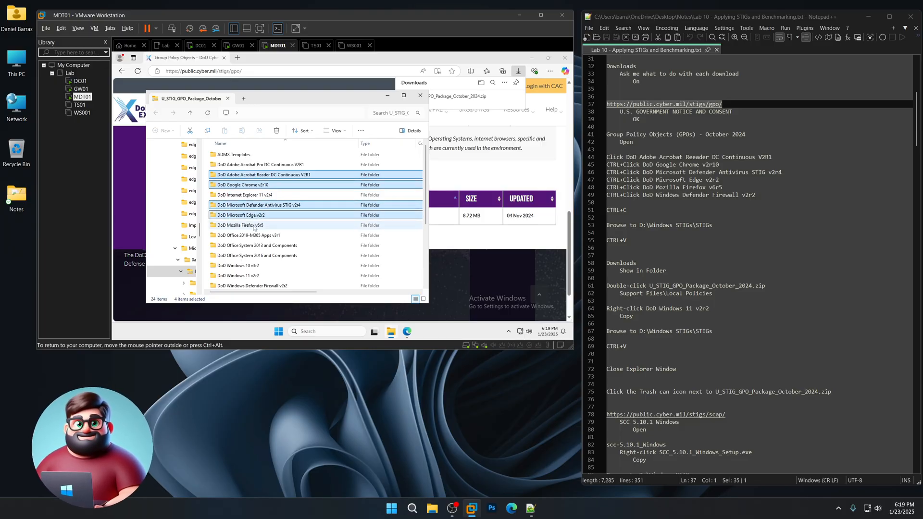
{"action": "left_click", "coordinate": [254, 226], "text": "ctrl"}
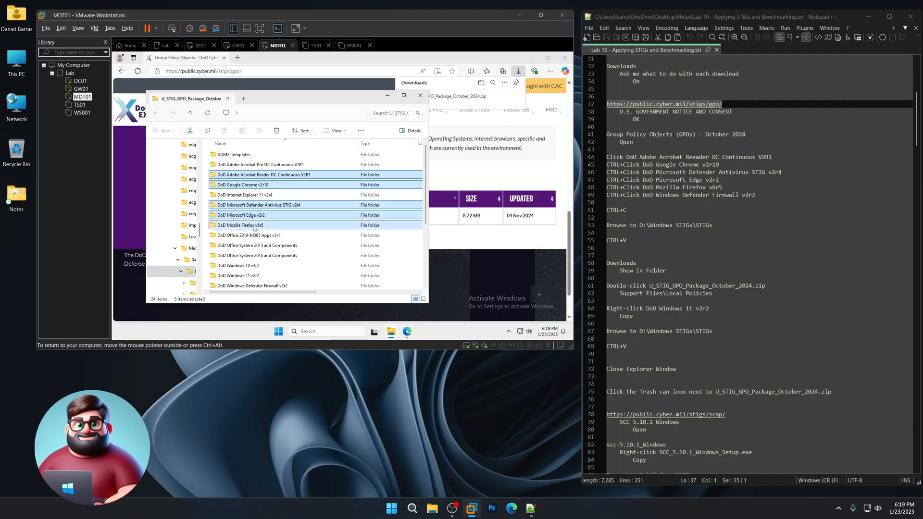
{"action": "scroll", "coordinate": [250, 231], "scroll_direction": "down", "scroll_amount": 2}
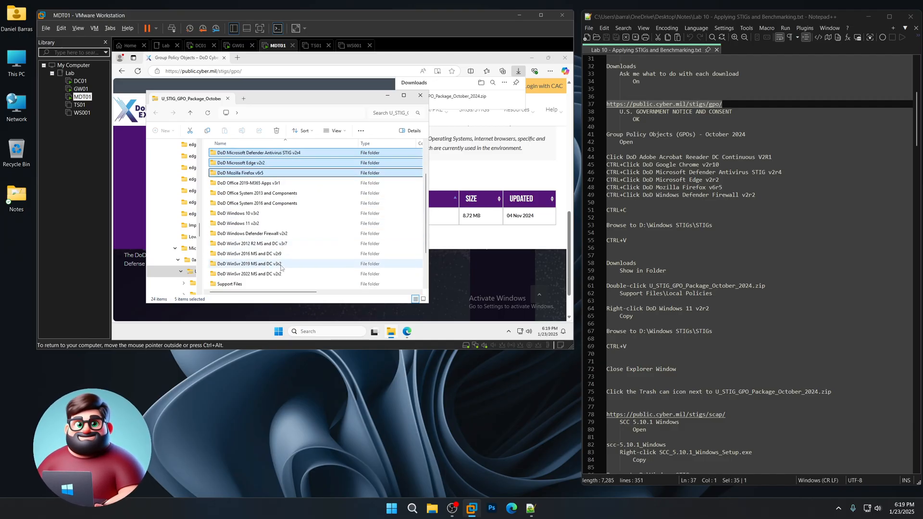
{"action": "left_click", "coordinate": [245, 236], "text": "ctrl"}
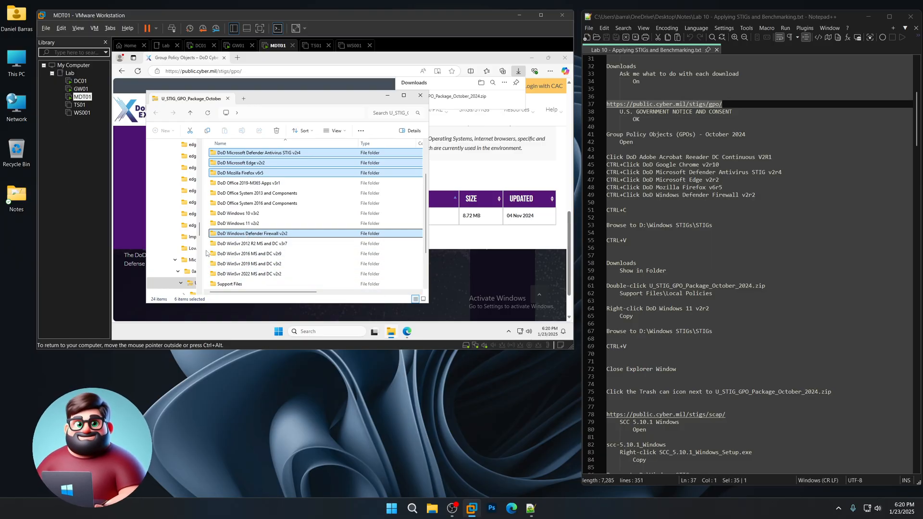
{"action": "scroll", "coordinate": [207, 255], "scroll_direction": "down", "scroll_amount": 5}
{"action": "scroll", "coordinate": [198, 255], "scroll_direction": "down", "scroll_amount": 5}
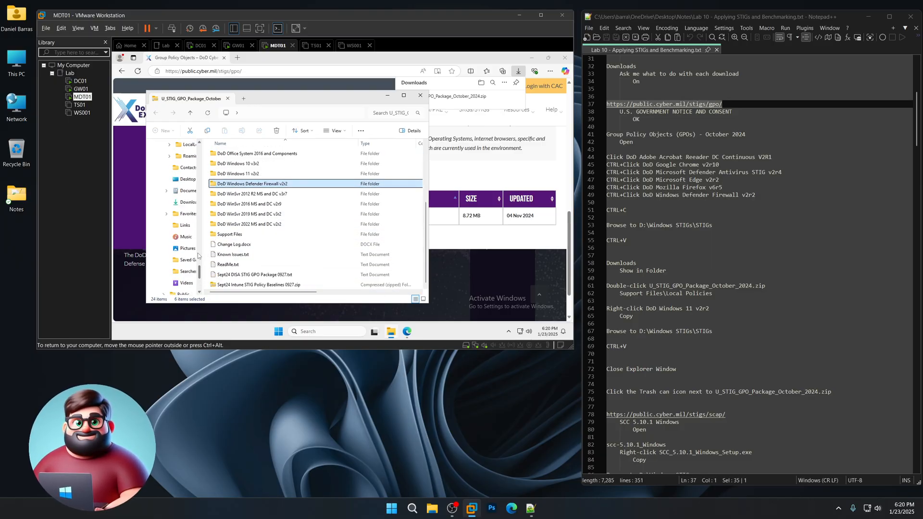
- Paste the six GPO folders into D:\Windows STIGs\STIGs
{"action": "left_click", "coordinate": [183, 248]}
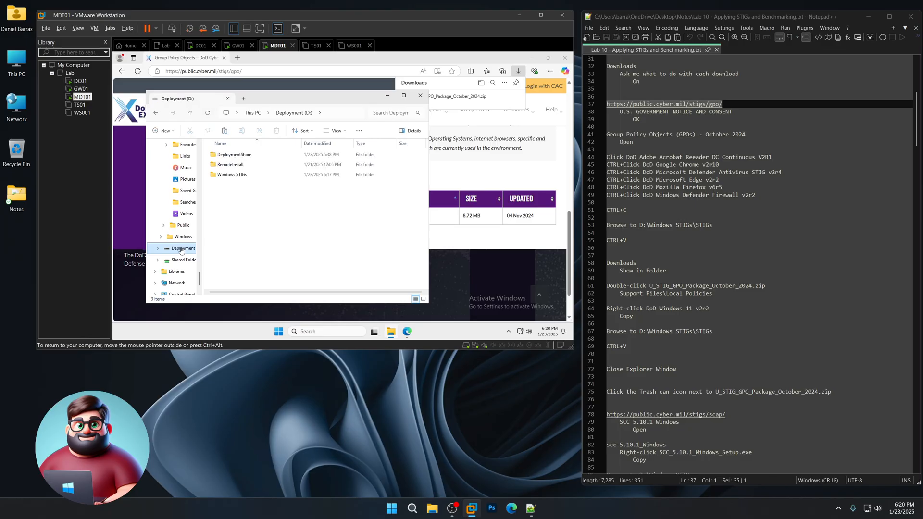
{"action": "double_click", "coordinate": [225, 174]}
{"action": "double_click", "coordinate": [223, 155]}
{"action": "right_click", "coordinate": [247, 179]}
{"action": "left_click", "coordinate": [259, 188]}
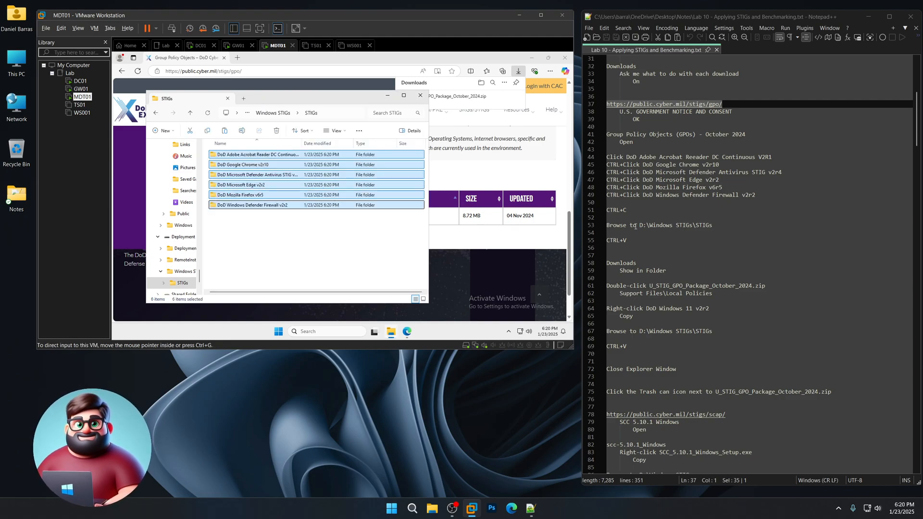
- Highlight the Downloads / Show in Folder note and bring up the VM browser's download list
{"action": "scroll", "coordinate": [656, 223], "scroll_direction": "down", "scroll_amount": 4}
{"action": "left_click_drag", "start_coordinate": [671, 182], "coordinate": [606, 173]}
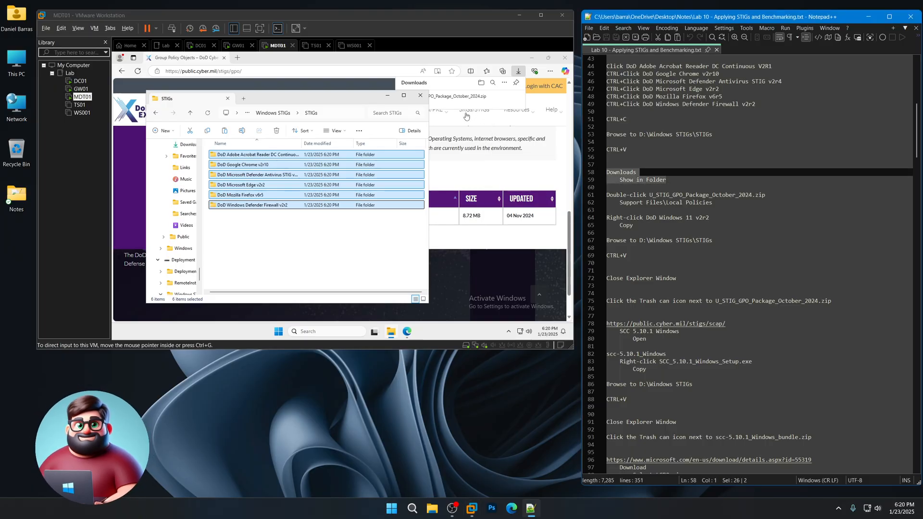
{"action": "left_click", "coordinate": [446, 86]}
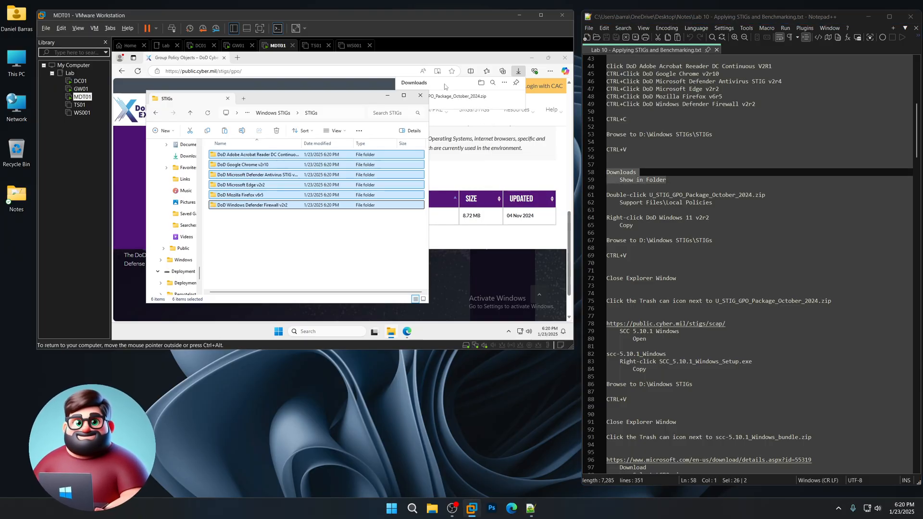
{"action": "left_click", "coordinate": [445, 84]}
- Copy the DoD Windows 11 v2r2 folder from the GPO zip's Support Files\Local Policies
{"action": "mouse_move", "coordinate": [494, 102]}
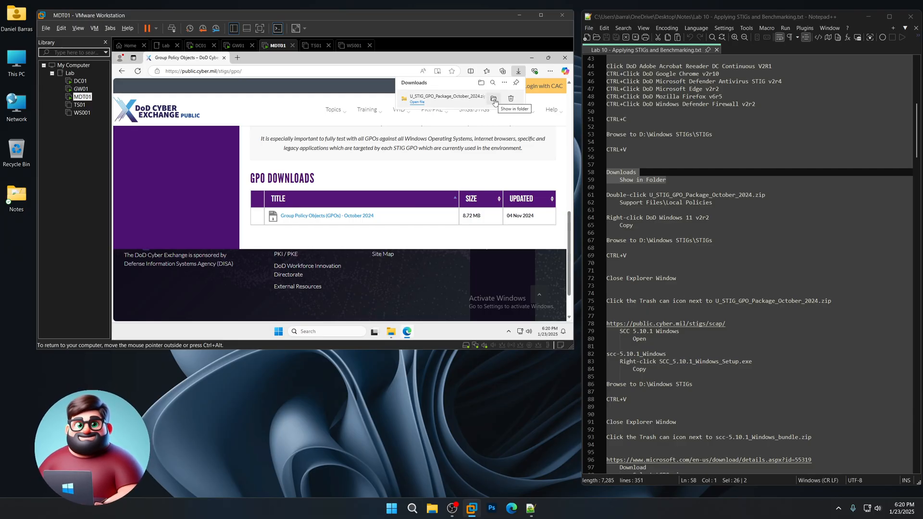
{"action": "left_click", "coordinate": [495, 101]}
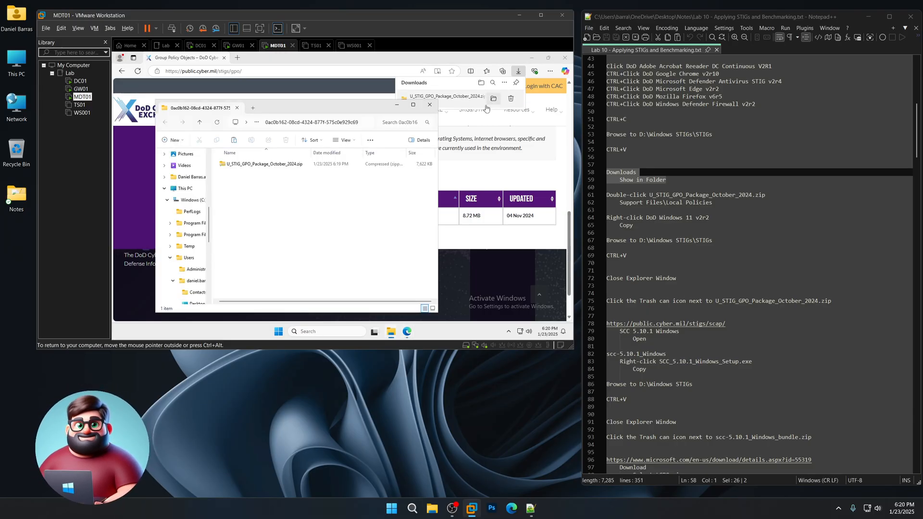
{"action": "double_click", "coordinate": [279, 164]}
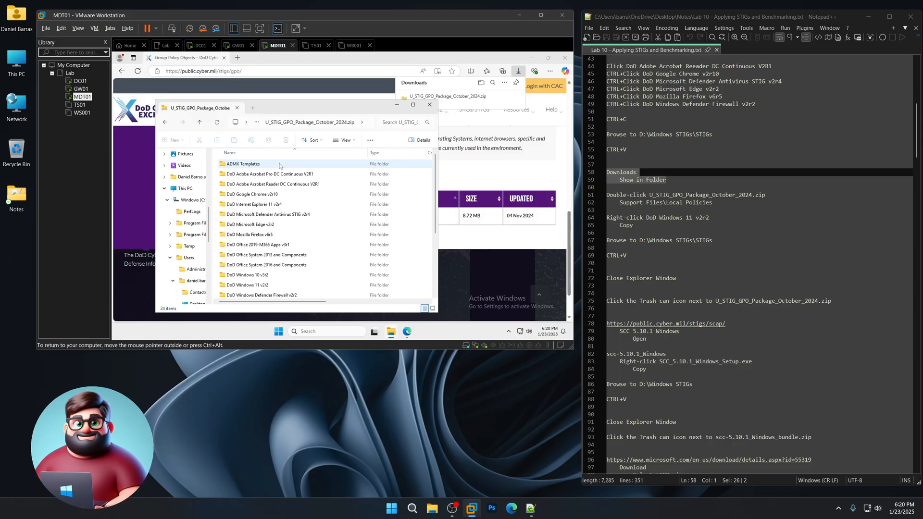
{"action": "left_click", "coordinate": [239, 244]}
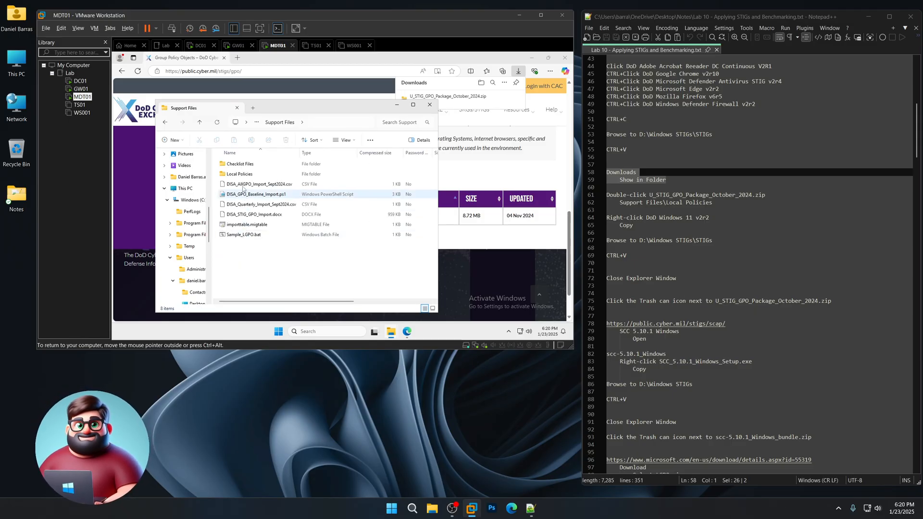
{"action": "double_click", "coordinate": [242, 175]}
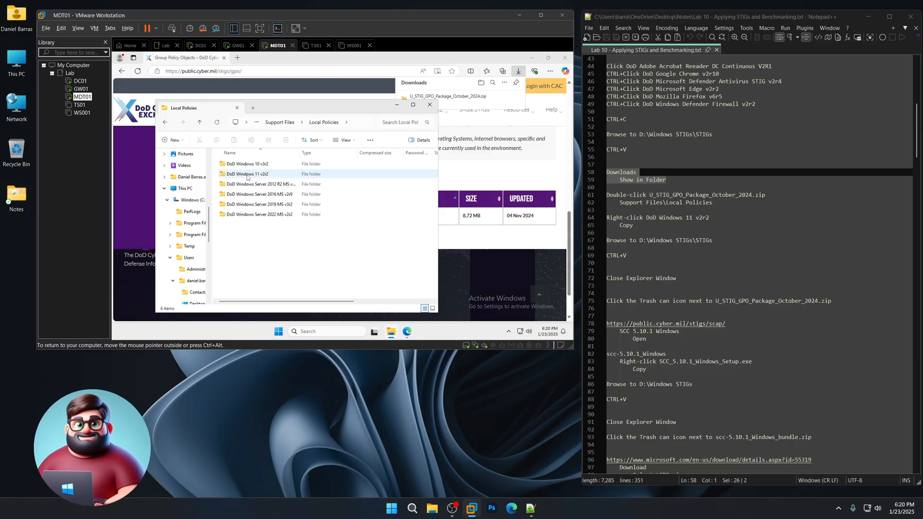
{"action": "right_click", "coordinate": [247, 176]}
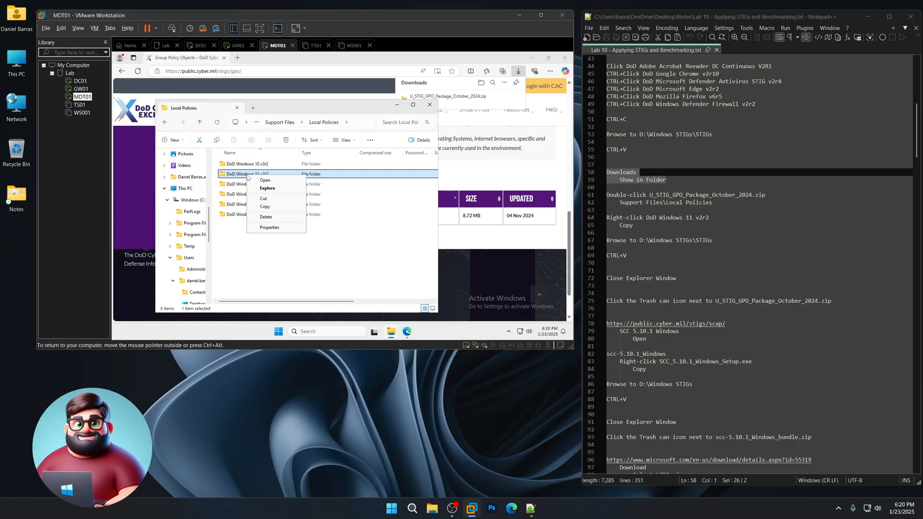
{"action": "left_click", "coordinate": [265, 207]}
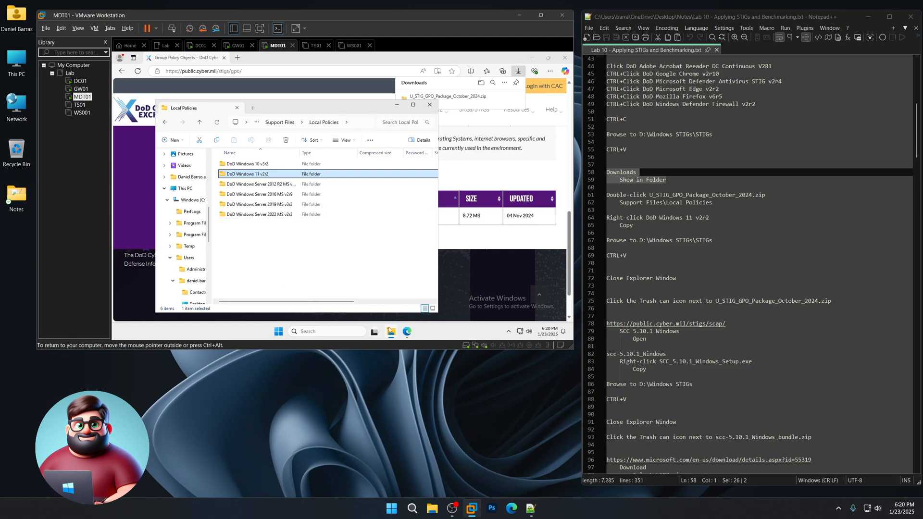
- Paste DoD Windows 11 v2r2 into D:\Windows STIGs\STIGs and close the window
{"action": "left_click_drag", "start_coordinate": [210, 240], "coordinate": [211, 280]}
{"action": "left_click", "coordinate": [192, 235]}
{"action": "double_click", "coordinate": [241, 187]}
{"action": "double_click", "coordinate": [234, 164]}
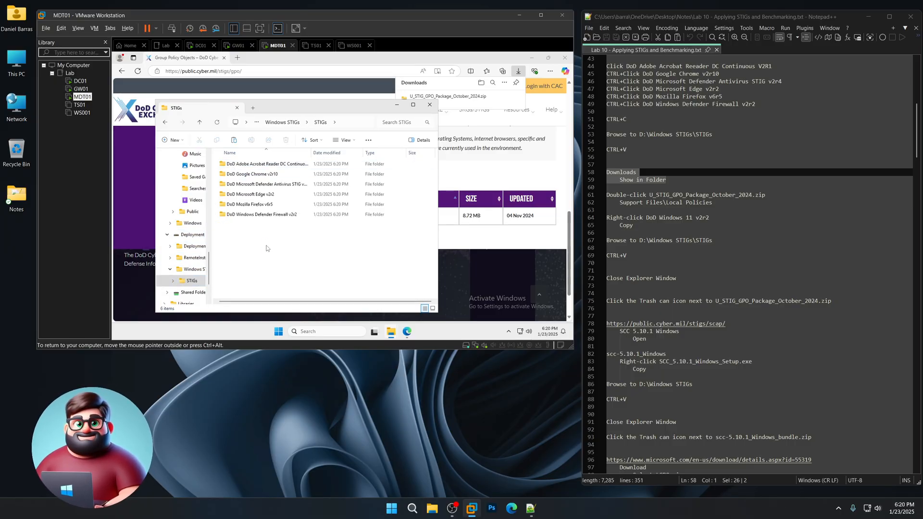
{"action": "key", "text": "ctrl+v"}
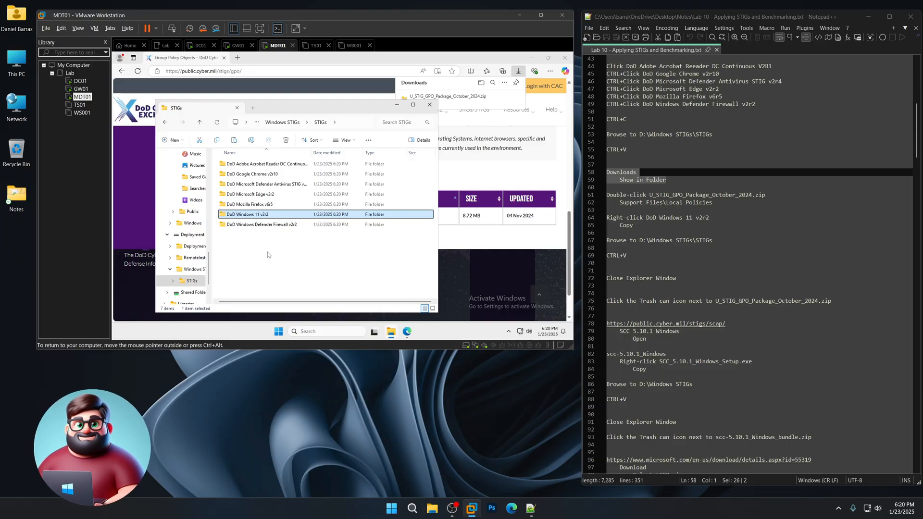
{"action": "left_click", "coordinate": [429, 105]}
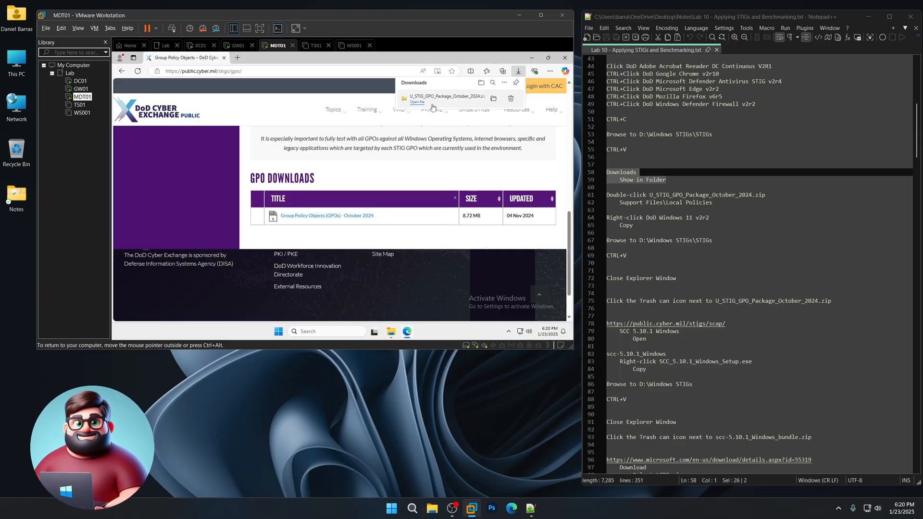
- Delete the GPO zip from Edge's downloads and copy the SCAP page address from the notes
{"action": "left_click", "coordinate": [509, 101]}
{"action": "scroll", "coordinate": [706, 272], "scroll_direction": "down", "scroll_amount": 4}
{"action": "left_click_drag", "start_coordinate": [731, 236], "coordinate": [593, 232]}
{"action": "right_click", "coordinate": [626, 235]}
{"action": "left_click", "coordinate": [639, 247]}
- Load the copied SCAP page address in the VM's Edge
{"action": "left_click", "coordinate": [207, 71]}
{"action": "key", "text": "ctrl+v"}
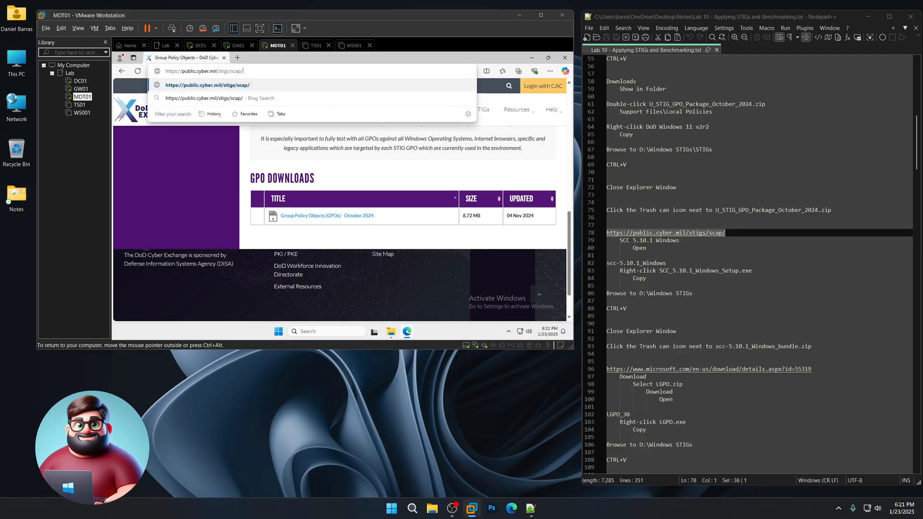
{"action": "key", "text": "Return"}
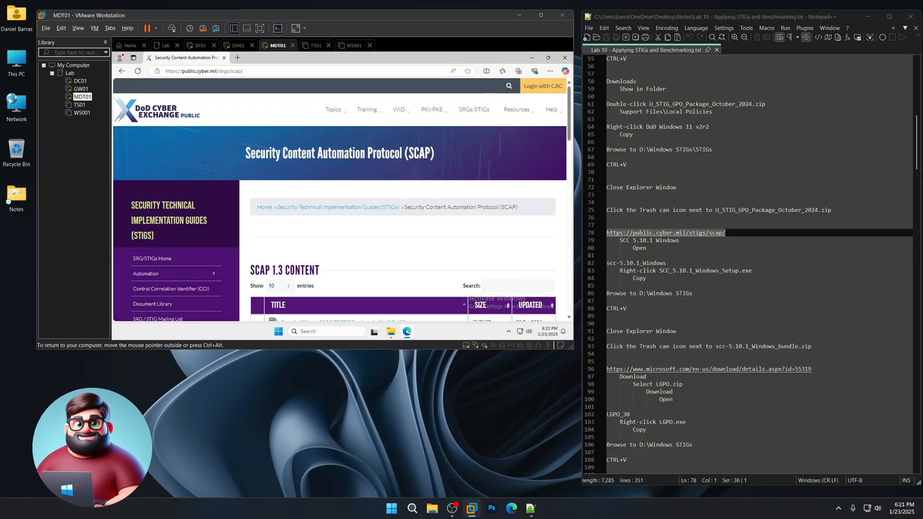
- Download the SCC 5.10.1 Windows bundle from page 2 of SCAP Tools
{"action": "scroll", "coordinate": [405, 202], "scroll_direction": "down", "scroll_amount": 10}
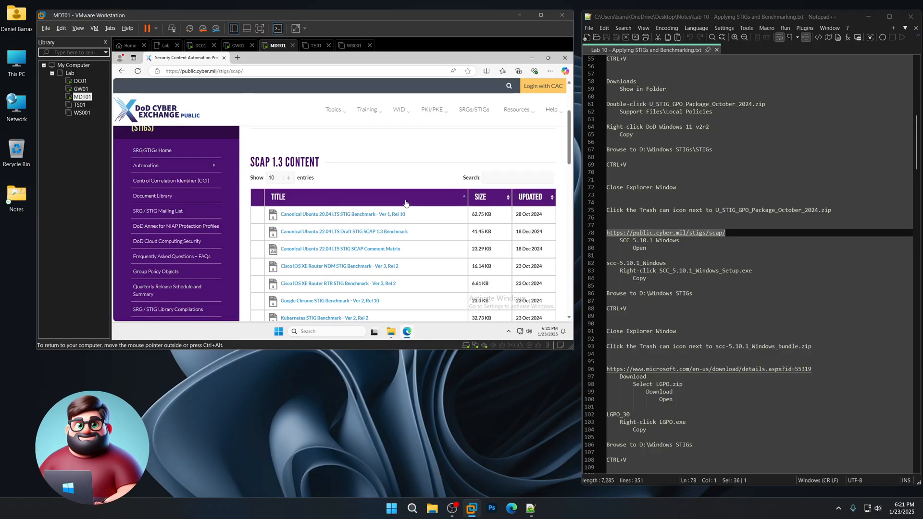
{"action": "scroll", "coordinate": [406, 204], "scroll_direction": "down", "scroll_amount": 3}
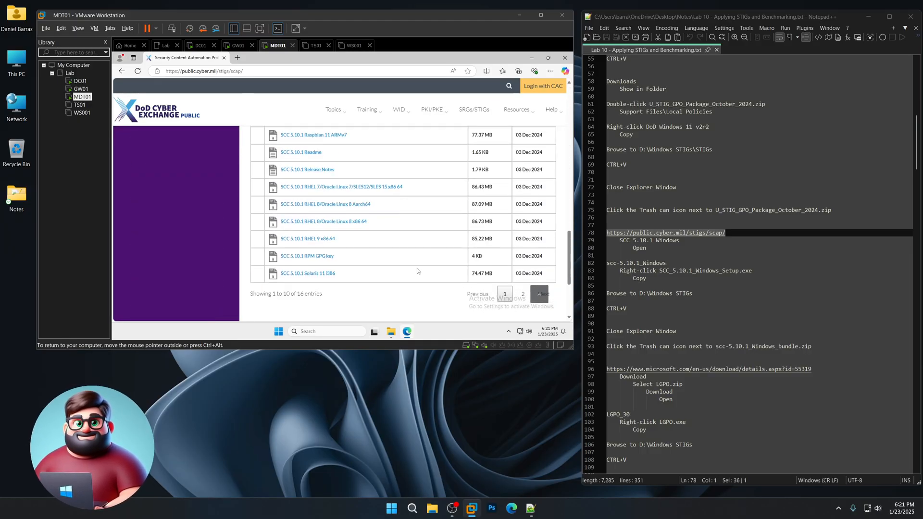
{"action": "left_click", "coordinate": [522, 295]}
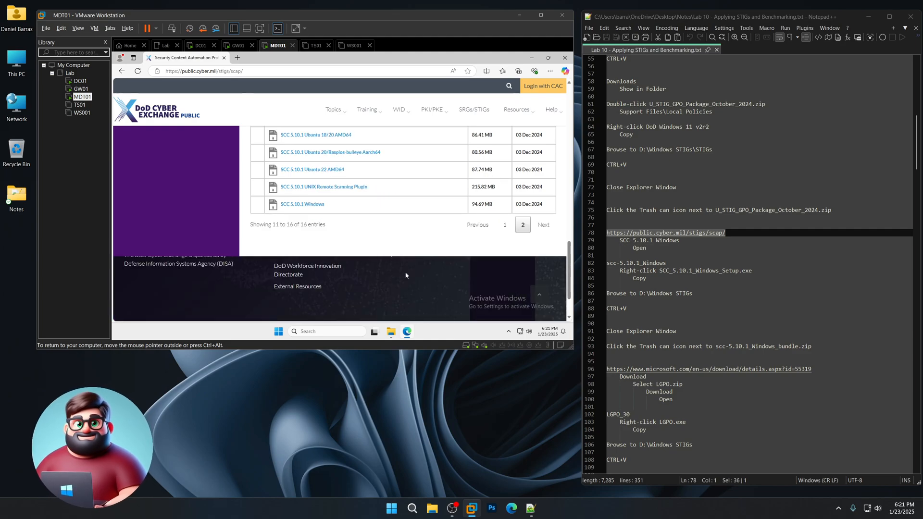
{"action": "scroll", "coordinate": [405, 275], "scroll_direction": "up", "scroll_amount": 2}
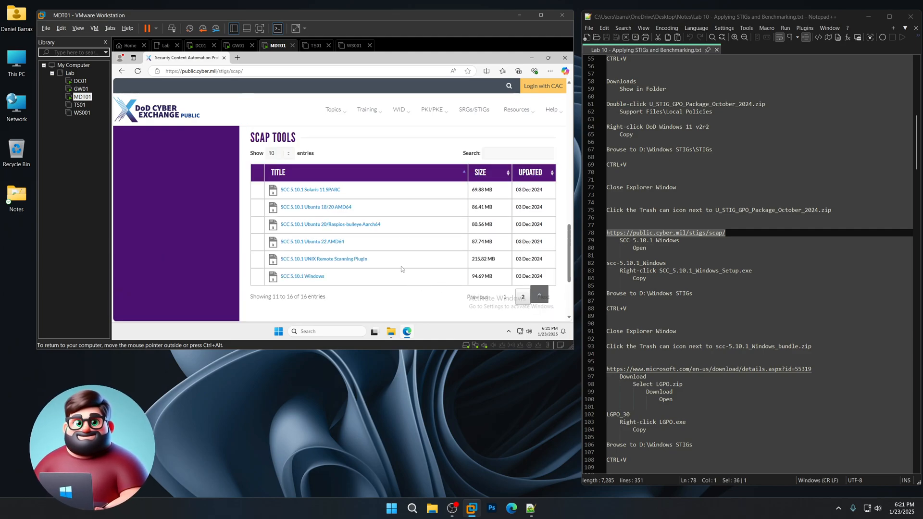
{"action": "left_click", "coordinate": [314, 277]}
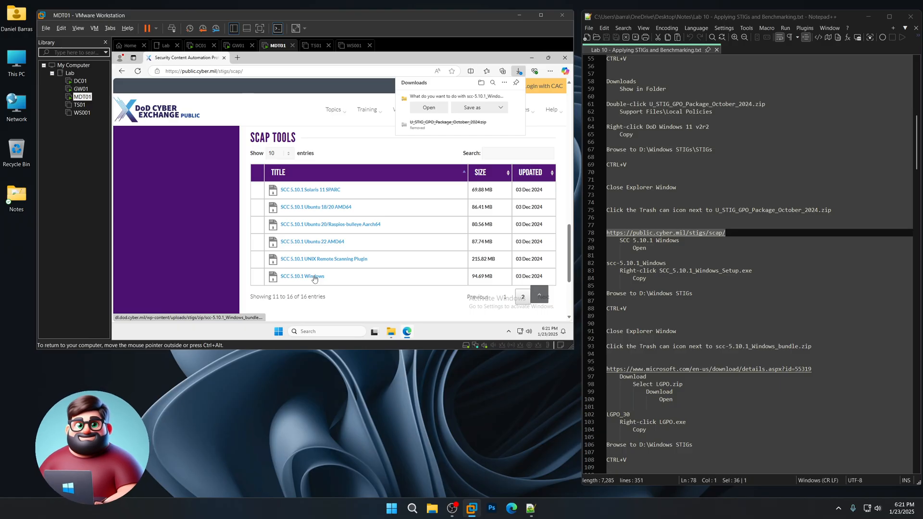
{"action": "scroll", "coordinate": [683, 250], "scroll_direction": "down", "scroll_amount": 3}
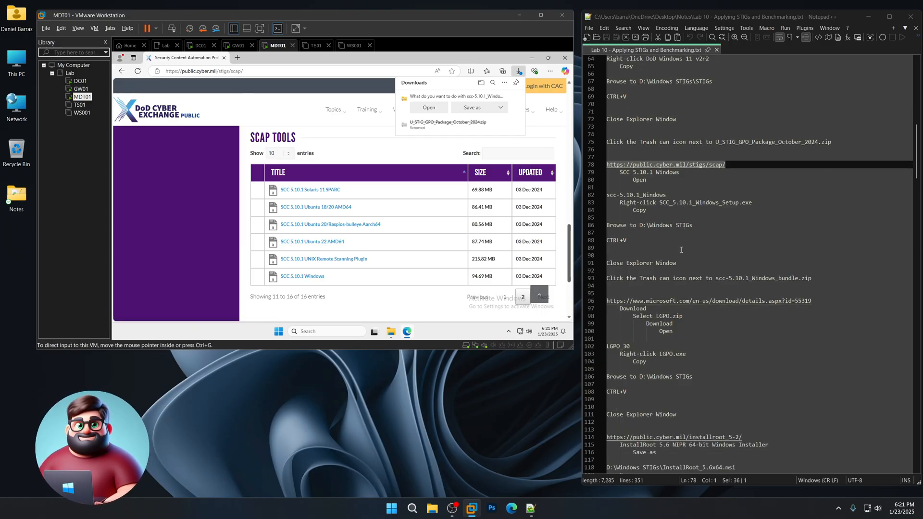
- Copy SCC_5.10.1_Windows_Setup.exe from the scc-5.10.1_Windows folder in the zip into D:\Windows STIGs
{"action": "left_click", "coordinate": [429, 108]}
{"action": "double_click", "coordinate": [259, 116]}
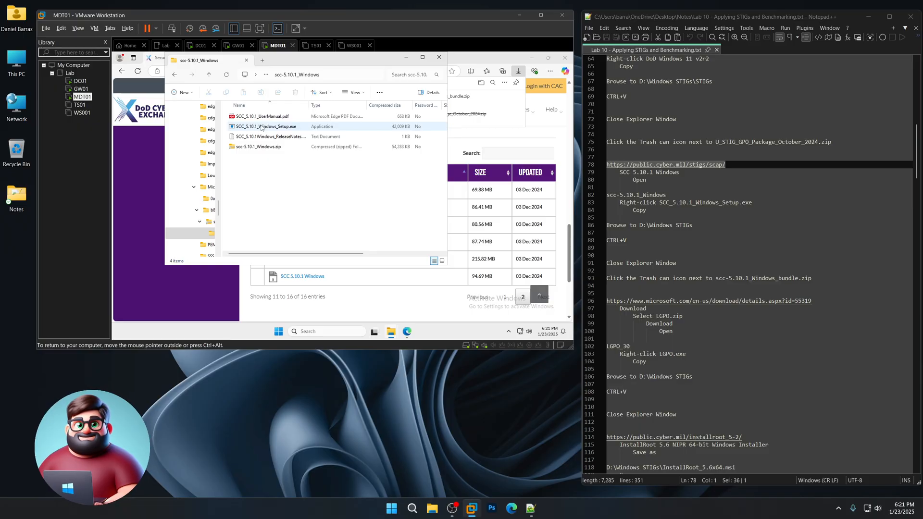
{"action": "right_click", "coordinate": [261, 127]}
{"action": "left_click", "coordinate": [279, 149]}
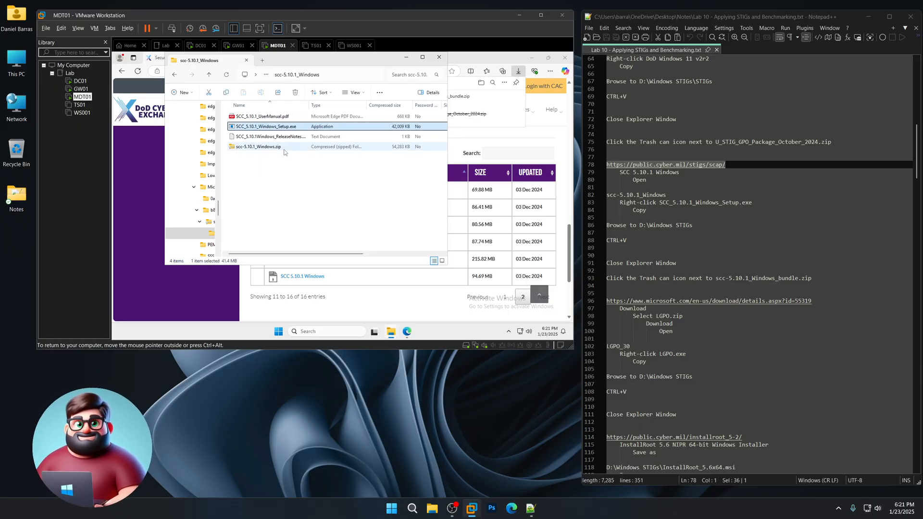
{"action": "left_click_drag", "start_coordinate": [218, 212], "coordinate": [217, 232]}
{"action": "scroll", "coordinate": [205, 207], "scroll_direction": "down", "scroll_amount": 5}
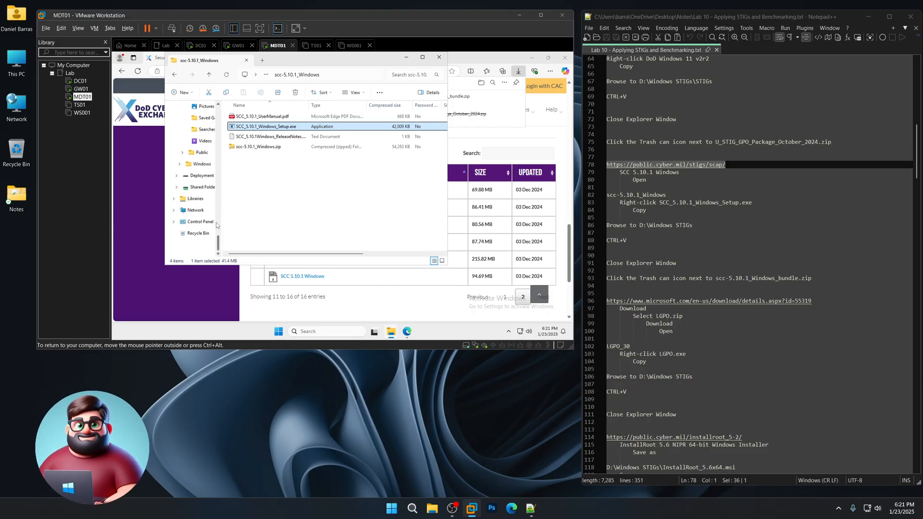
{"action": "left_click", "coordinate": [202, 176]}
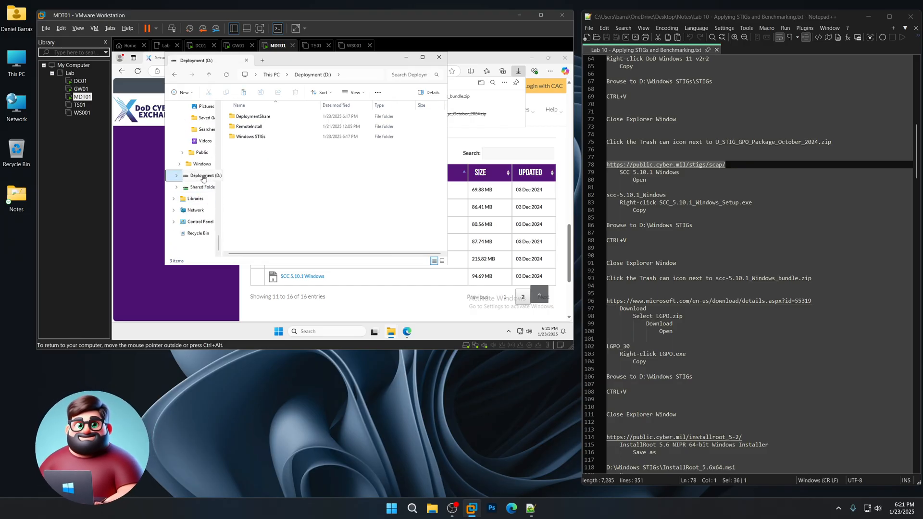
{"action": "double_click", "coordinate": [253, 137]}
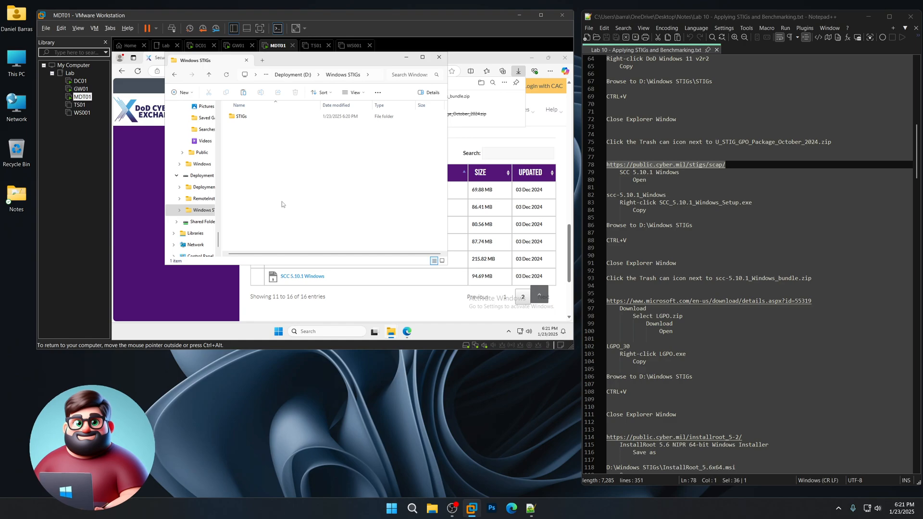
{"action": "key", "text": "ctrl+v"}
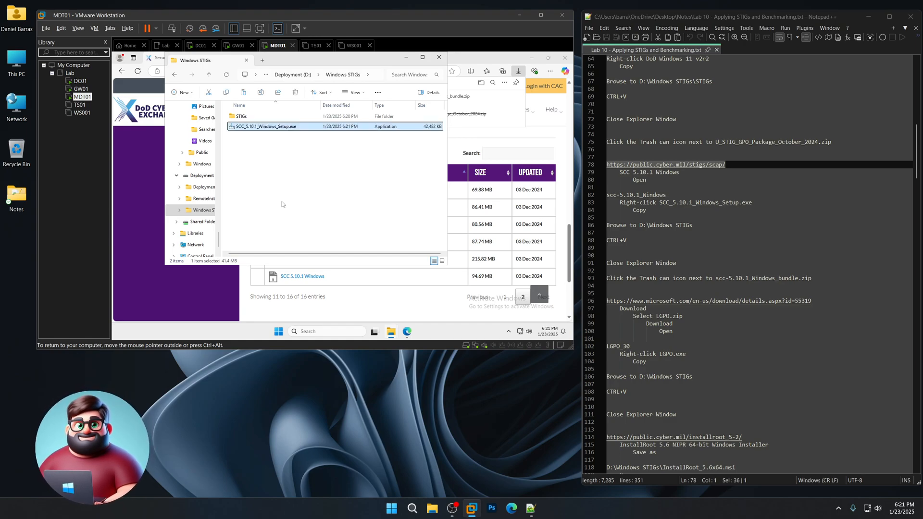
- Close the STIGs folder, delete the SCC bundle download, and select the Microsoft download address in the notes
{"action": "left_click", "coordinate": [438, 58]}
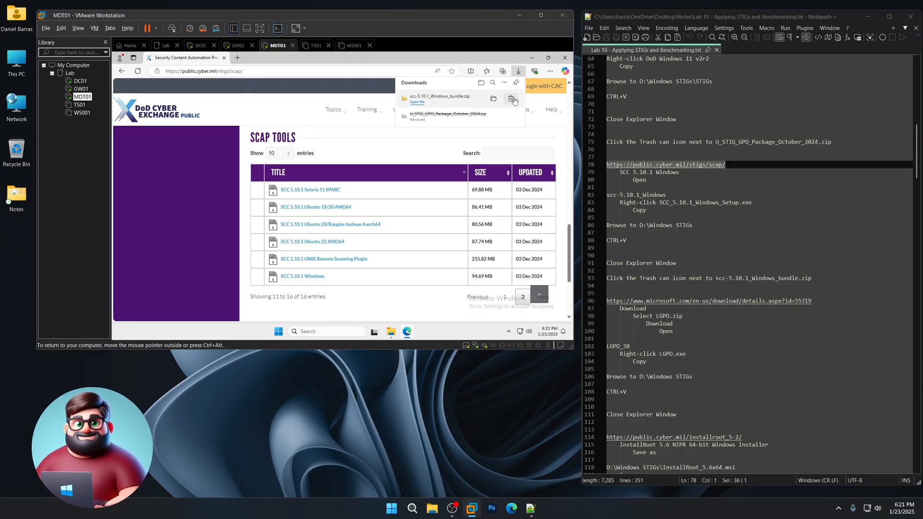
{"action": "left_click", "coordinate": [511, 100]}
{"action": "scroll", "coordinate": [824, 196], "scroll_direction": "down", "scroll_amount": 5}
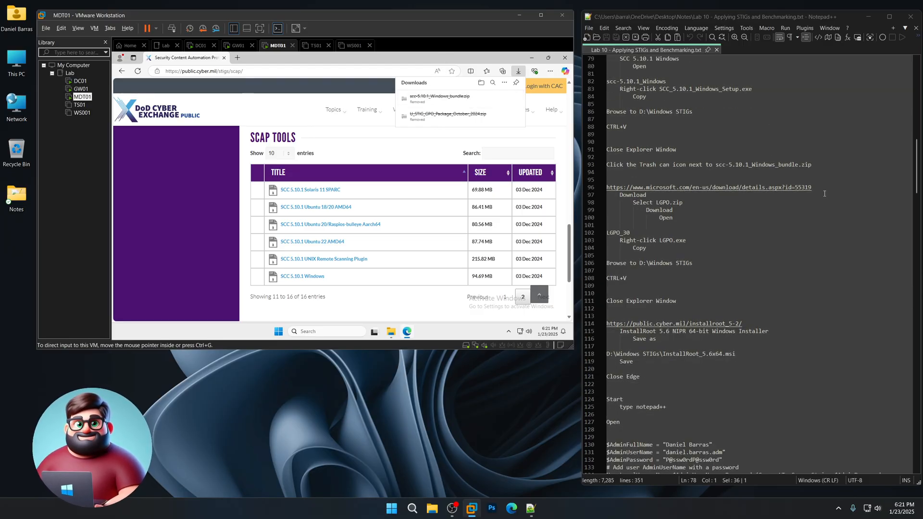
{"action": "left_click_drag", "start_coordinate": [824, 189], "coordinate": [602, 187]}
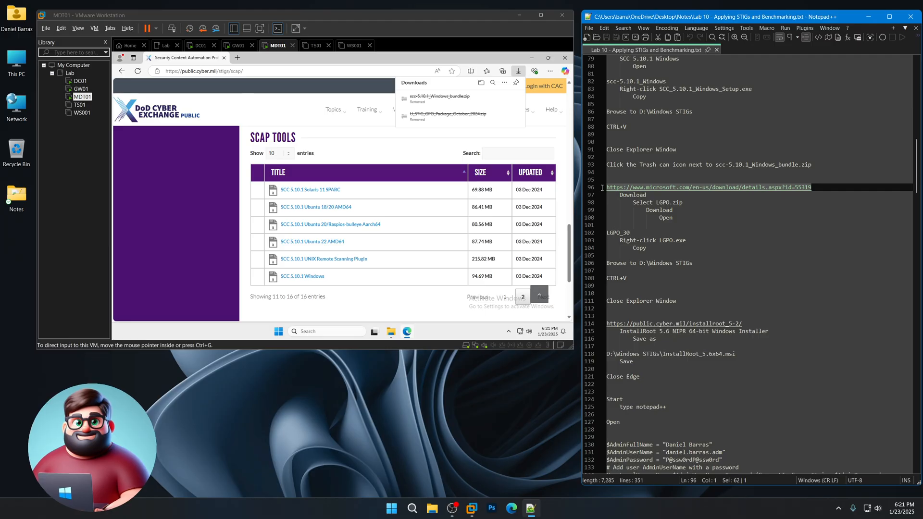
- Load the Microsoft Security Compliance Toolkit page in the VM browser from the address in the notes
{"action": "right_click", "coordinate": [637, 190]}
{"action": "left_click", "coordinate": [659, 203]}
{"action": "left_click", "coordinate": [312, 71]}
{"action": "key", "text": "ctrl+v"}
{"action": "key", "text": "Return"}
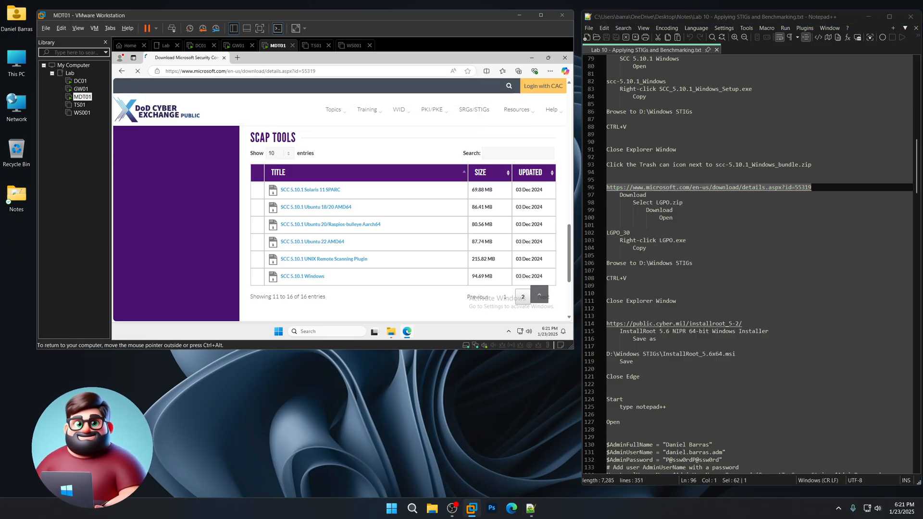
{"action": "scroll", "coordinate": [450, 219], "scroll_direction": "down", "scroll_amount": 2}
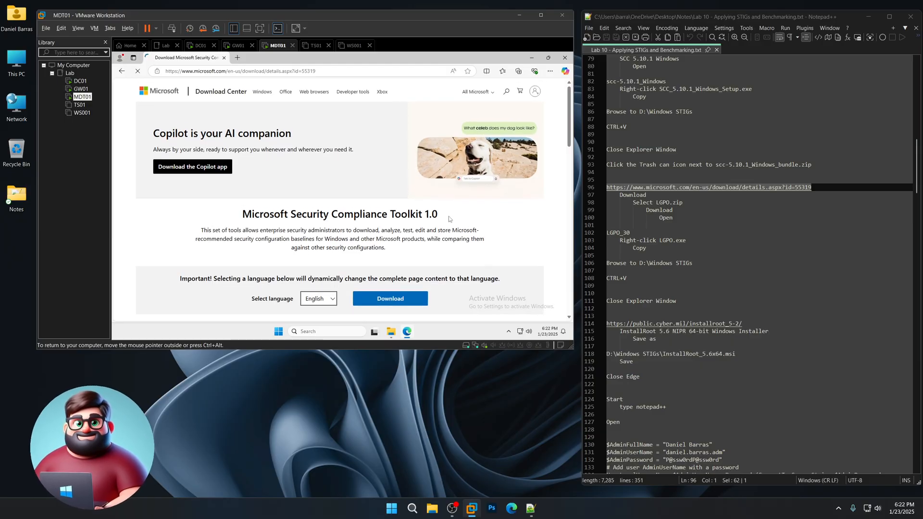
{"action": "scroll", "coordinate": [431, 163], "scroll_direction": "down", "scroll_amount": 1}
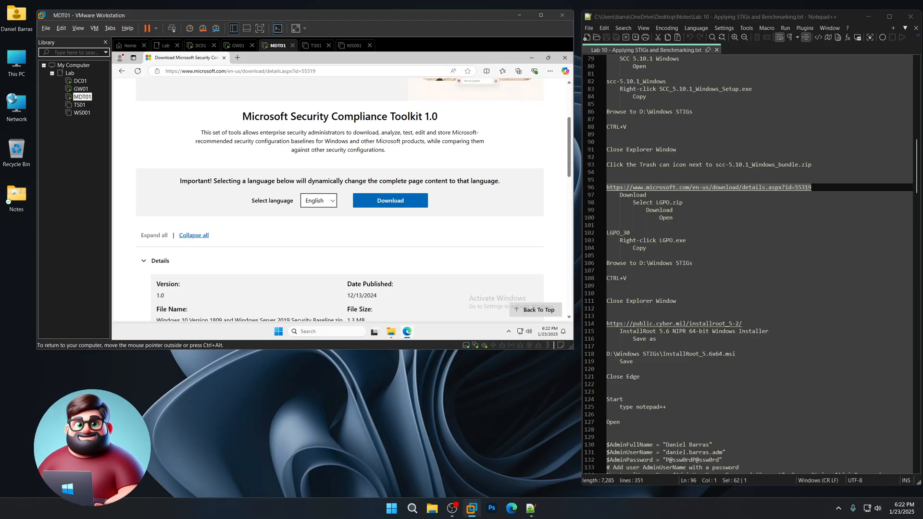
{"action": "scroll", "coordinate": [392, 223], "scroll_direction": "down", "scroll_amount": 3}
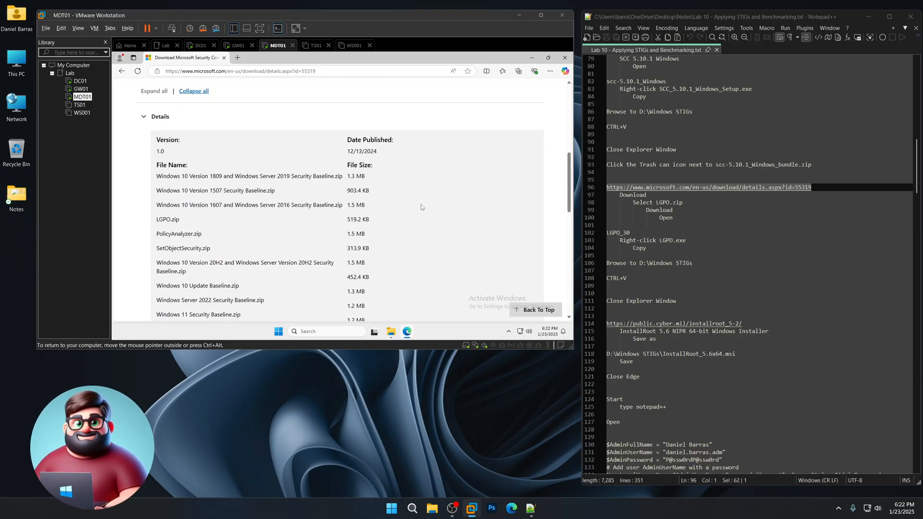
{"action": "scroll", "coordinate": [423, 207], "scroll_direction": "up", "scroll_amount": 3}
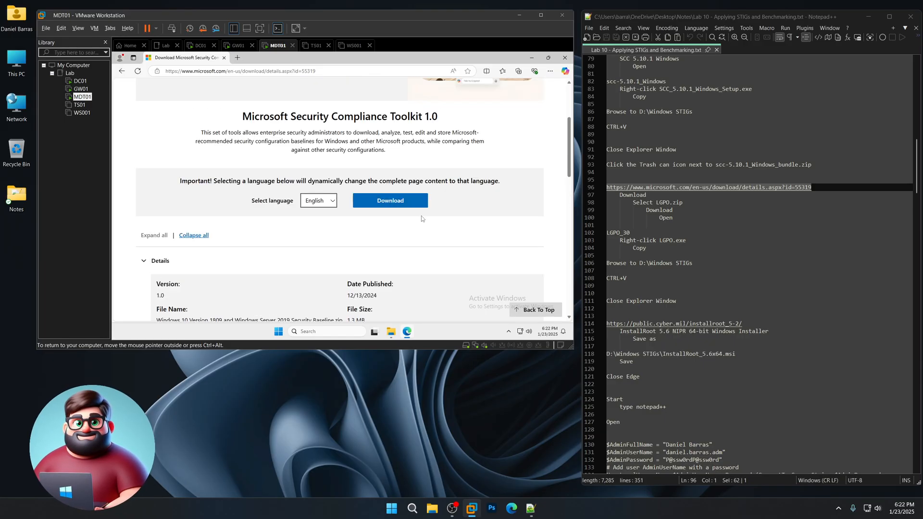
- Choose LGPO.zip from the toolkit files and download it
{"action": "left_click", "coordinate": [392, 202]}
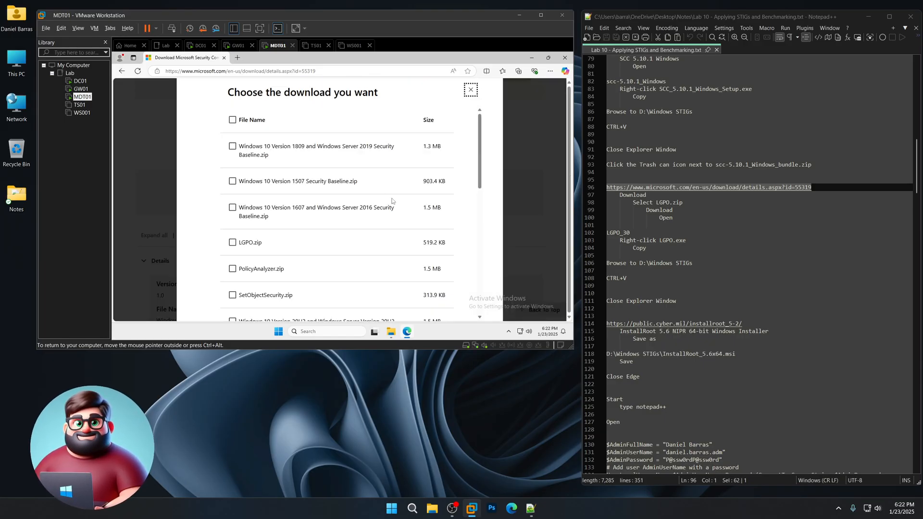
{"action": "left_click", "coordinate": [233, 242]}
{"action": "scroll", "coordinate": [354, 243], "scroll_direction": "down", "scroll_amount": 5}
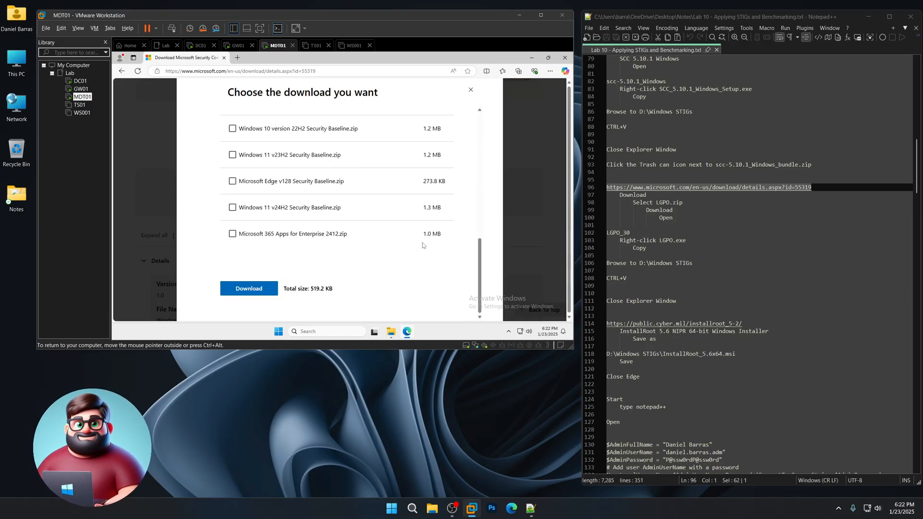
{"action": "left_click", "coordinate": [261, 291]}
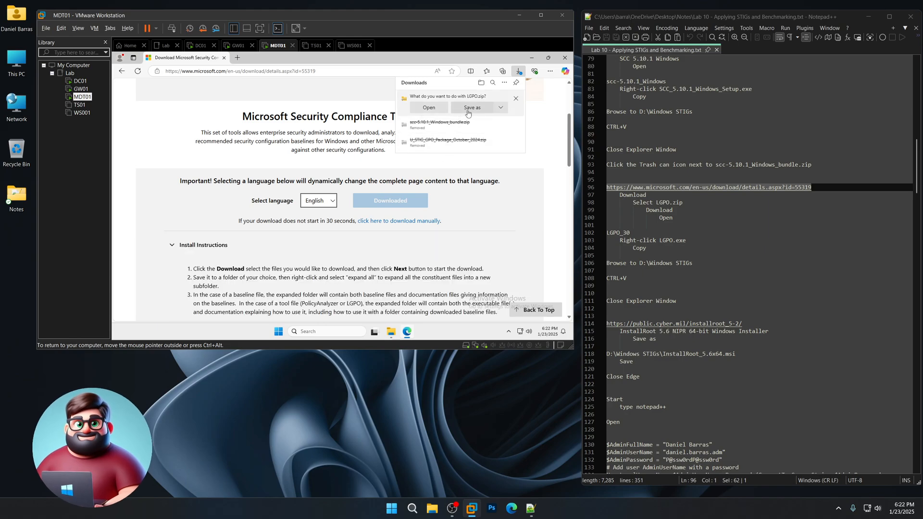
- Copy LGPO.exe from the zip's LGPO_30 folder into D:\Windows STIGs
{"action": "left_click", "coordinate": [429, 108]}
{"action": "double_click", "coordinate": [253, 125]}
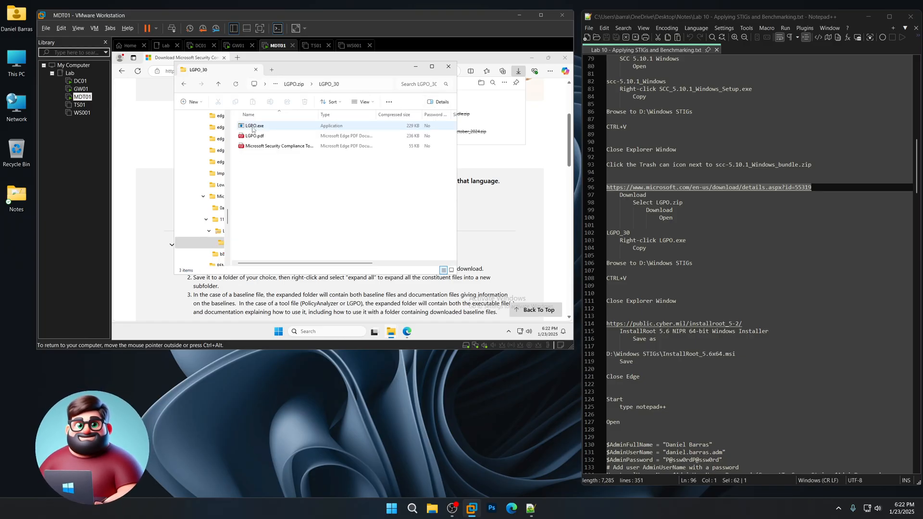
{"action": "right_click", "coordinate": [253, 128]}
{"action": "left_click", "coordinate": [277, 152]}
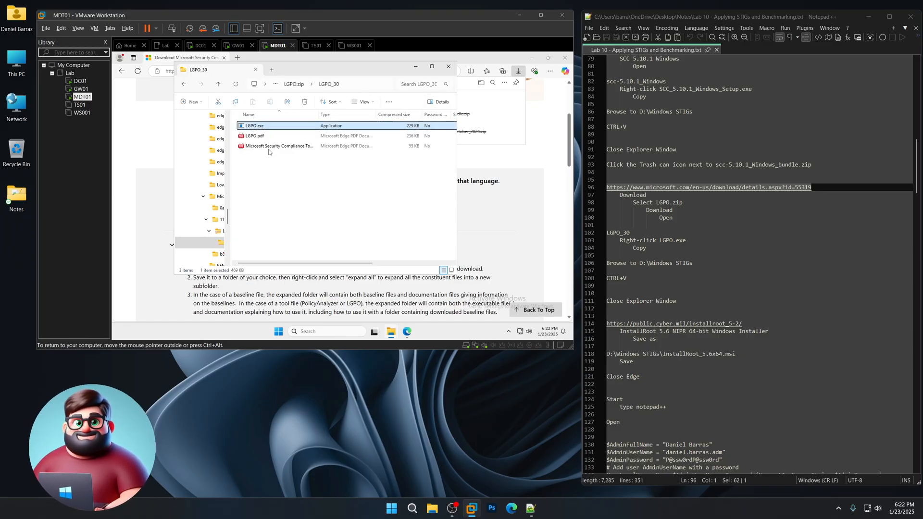
{"action": "left_click_drag", "start_coordinate": [228, 219], "coordinate": [228, 255]}
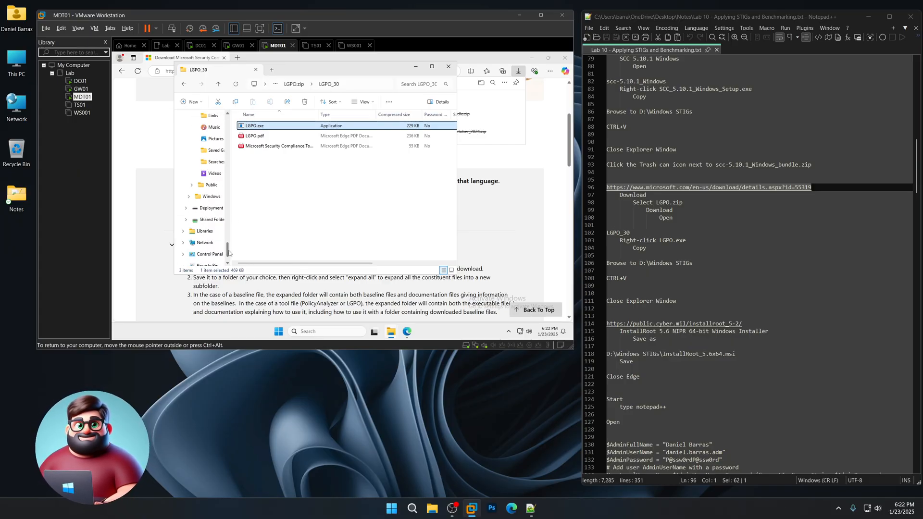
{"action": "left_click", "coordinate": [212, 207]}
{"action": "double_click", "coordinate": [264, 146]}
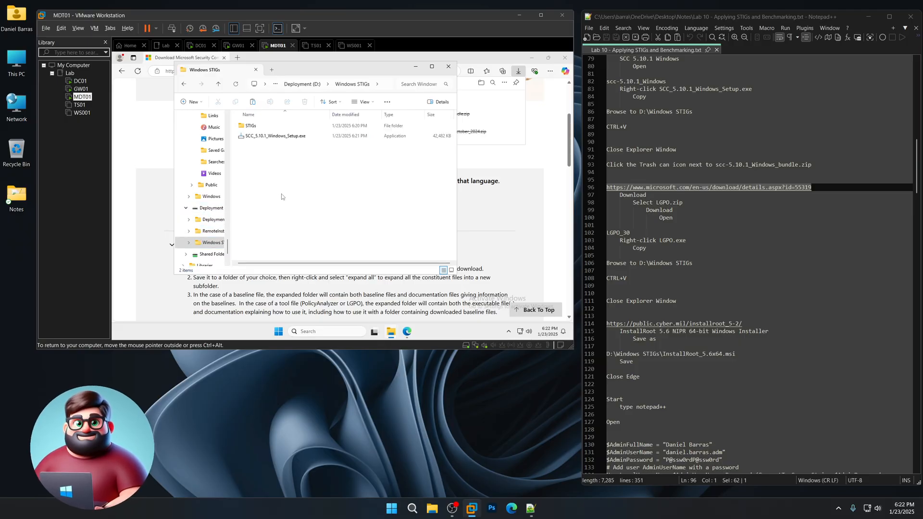
{"action": "key", "text": "ctrl+v"}
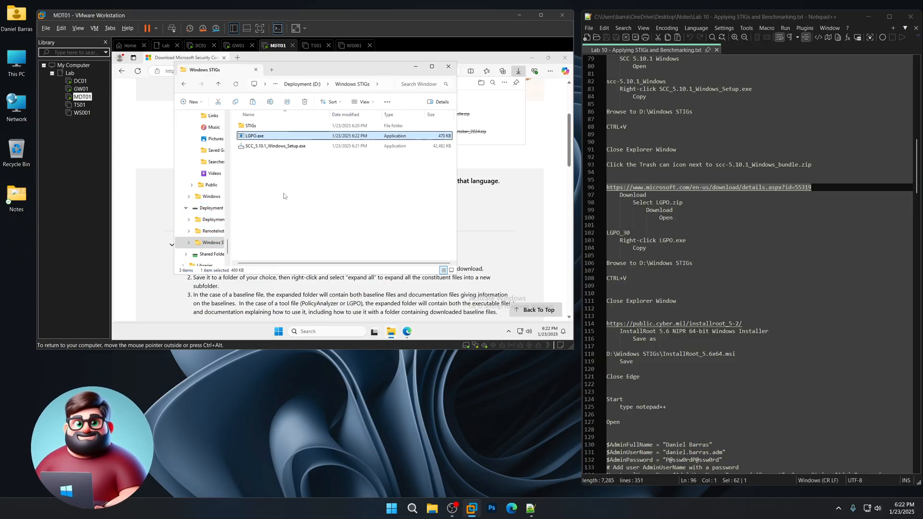
{"action": "left_click", "coordinate": [448, 66]}
- Select the InstallRoot page address in the lab notes for copying
{"action": "scroll", "coordinate": [813, 252], "scroll_direction": "down", "scroll_amount": 6}
{"action": "left_click_drag", "start_coordinate": [753, 187], "coordinate": [603, 187]}
{"action": "right_click", "coordinate": [629, 192]}
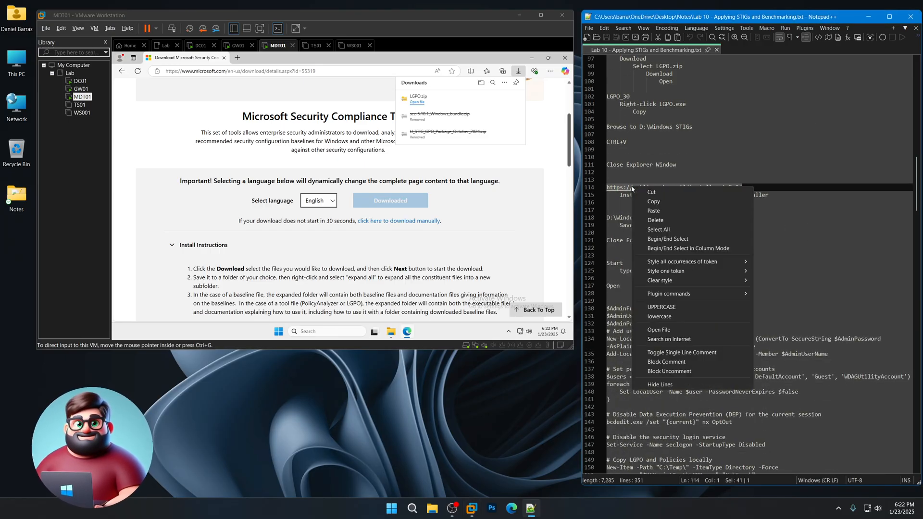
- Load the InstallRoot download page in the VM browser from the copied address
{"action": "left_click", "coordinate": [663, 202]}
{"action": "left_click", "coordinate": [336, 72]}
{"action": "key", "text": "ctrl+v"}
{"action": "key", "text": "Return"}
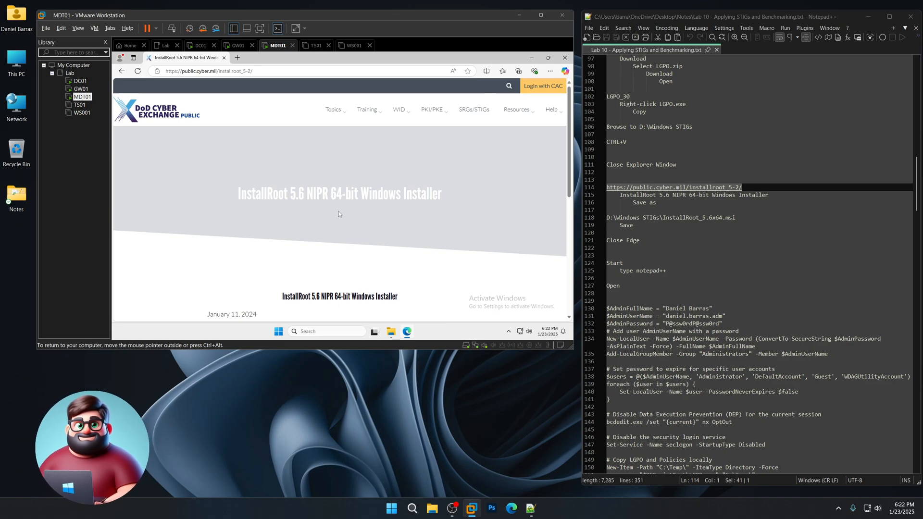
{"action": "scroll", "coordinate": [340, 214], "scroll_direction": "down", "scroll_amount": 3}
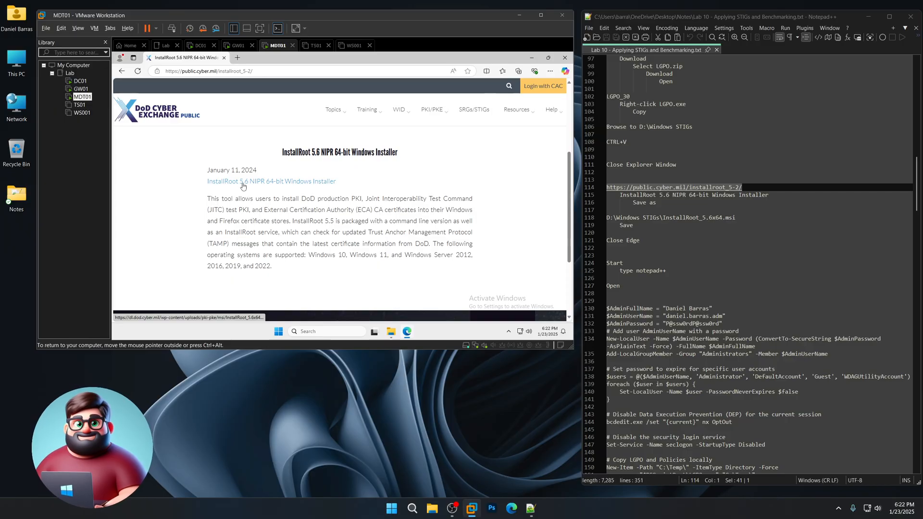
{"action": "double_click", "coordinate": [235, 170]}
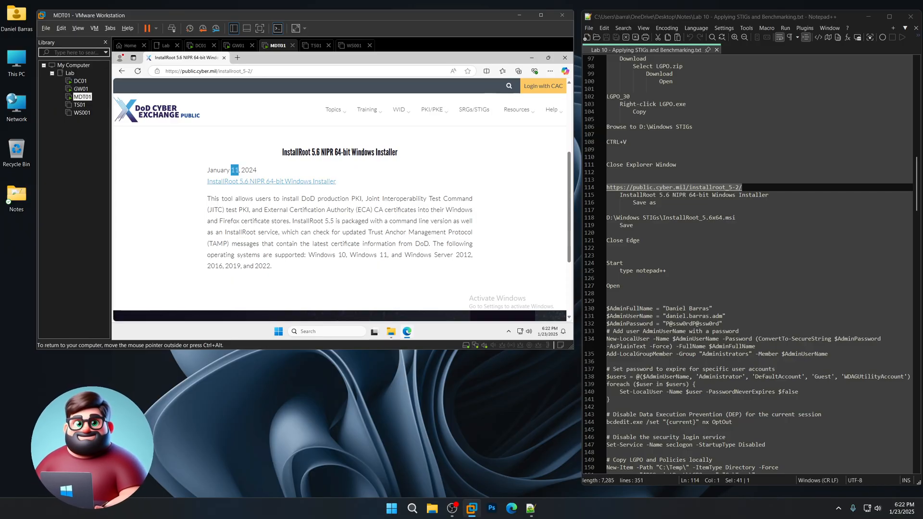
- Save the InstallRoot 5.6 64-bit installer into D:\Windows STIGs
{"action": "left_click", "coordinate": [265, 184]}
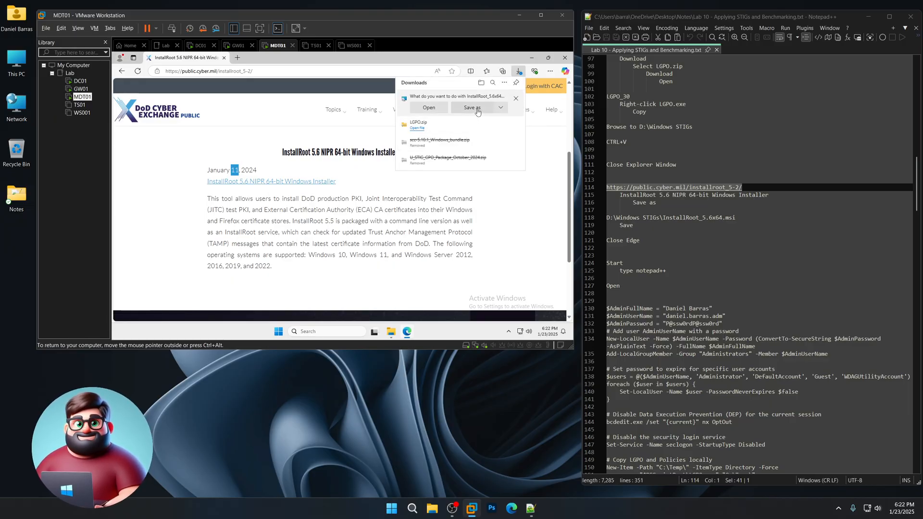
{"action": "left_click", "coordinate": [478, 112]}
{"action": "scroll", "coordinate": [384, 172], "scroll_direction": "down", "scroll_amount": 5}
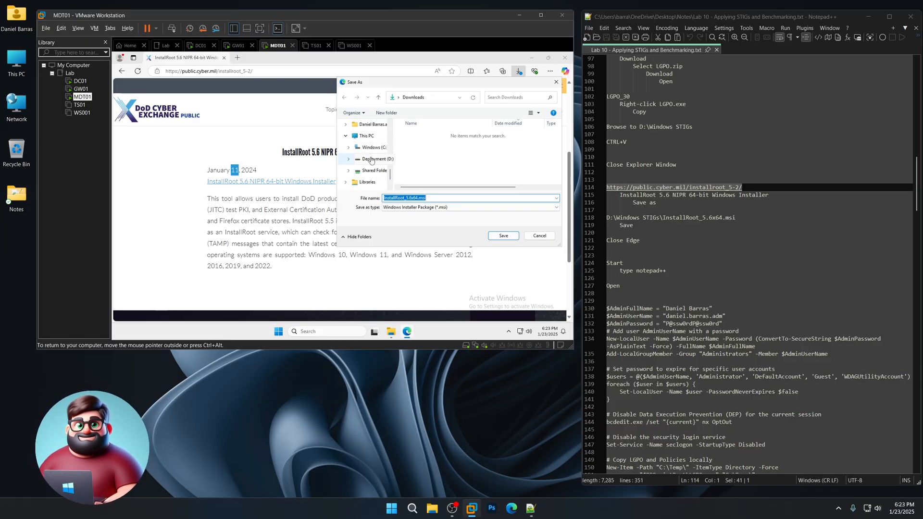
{"action": "left_click", "coordinate": [373, 159]}
{"action": "left_click", "coordinate": [431, 155]}
{"action": "double_click", "coordinate": [430, 154]}
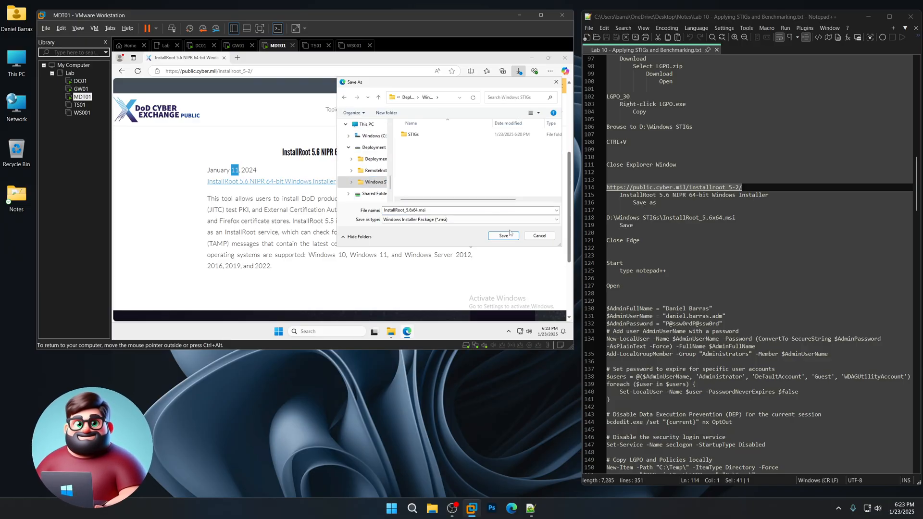
{"action": "left_click", "coordinate": [505, 236]}
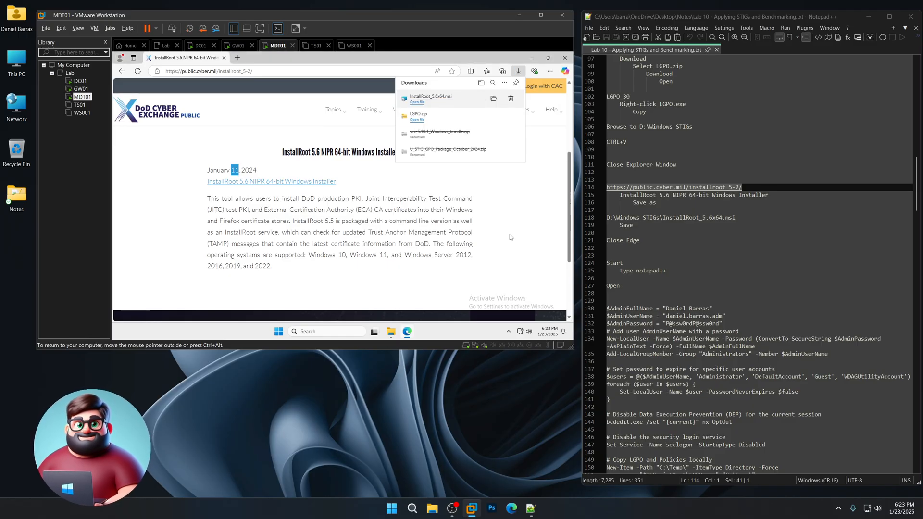
- Close the VM browser and launch Notepad++ by searching 'notepad'
{"action": "left_click", "coordinate": [565, 58]}
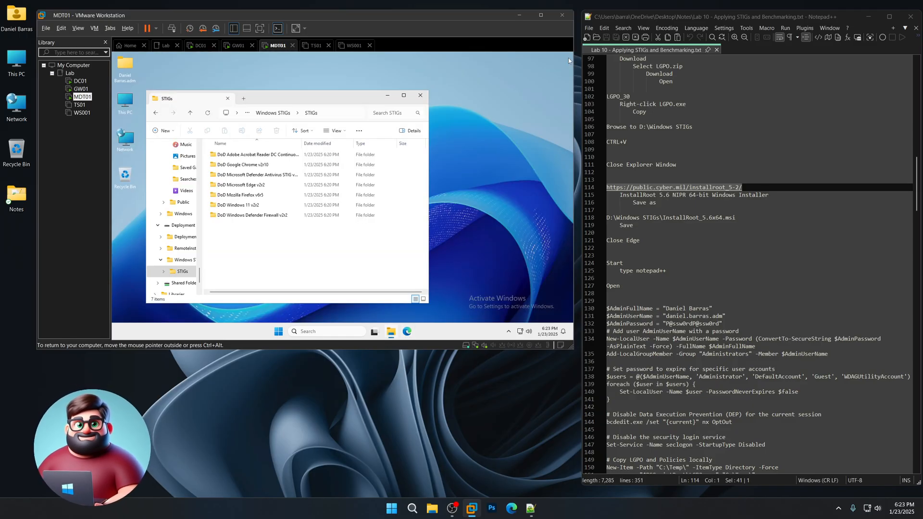
{"action": "left_click", "coordinate": [280, 331]}
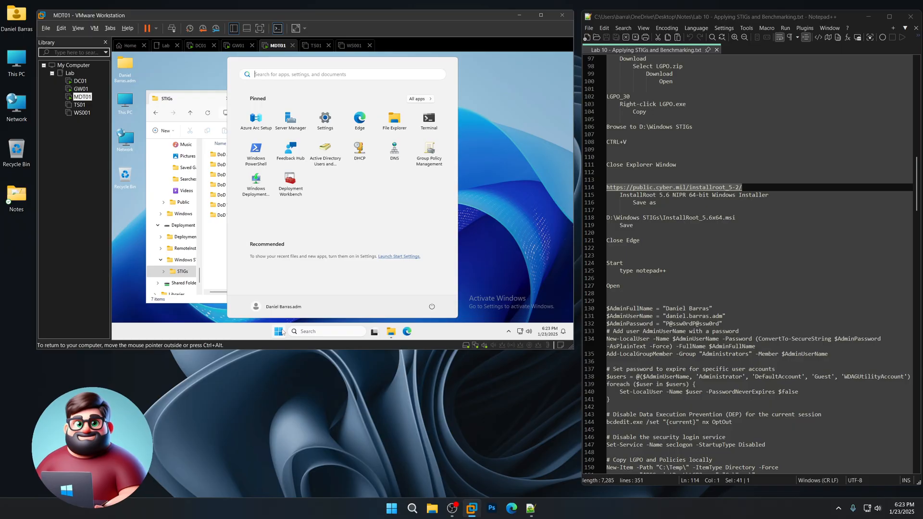
{"action": "type", "text": "notepad"}
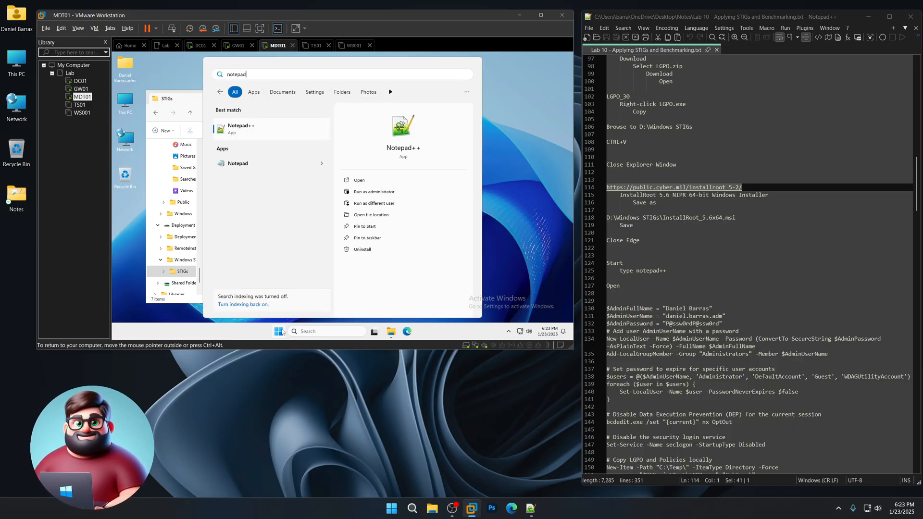
{"action": "left_click", "coordinate": [255, 131]}
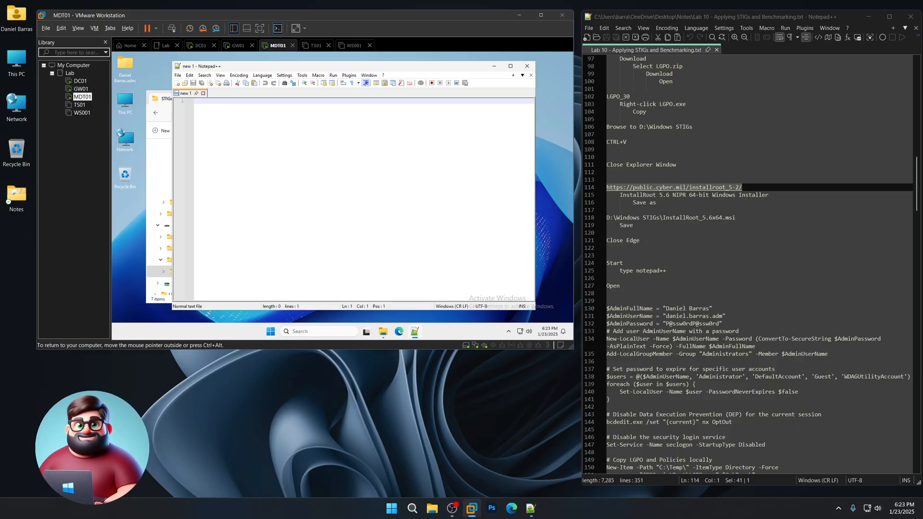
- Review the admin full name, username, password and add-admin commands on lines 130–135
{"action": "scroll", "coordinate": [674, 249], "scroll_direction": "down", "scroll_amount": 8}
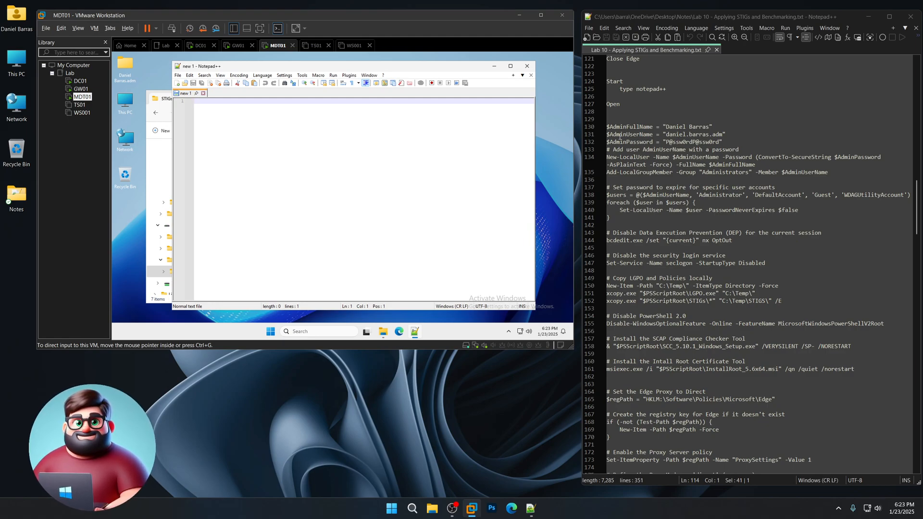
{"action": "scroll", "coordinate": [674, 169], "scroll_direction": "down", "scroll_amount": 4}
{"action": "scroll", "coordinate": [668, 178], "scroll_direction": "up", "scroll_amount": 6}
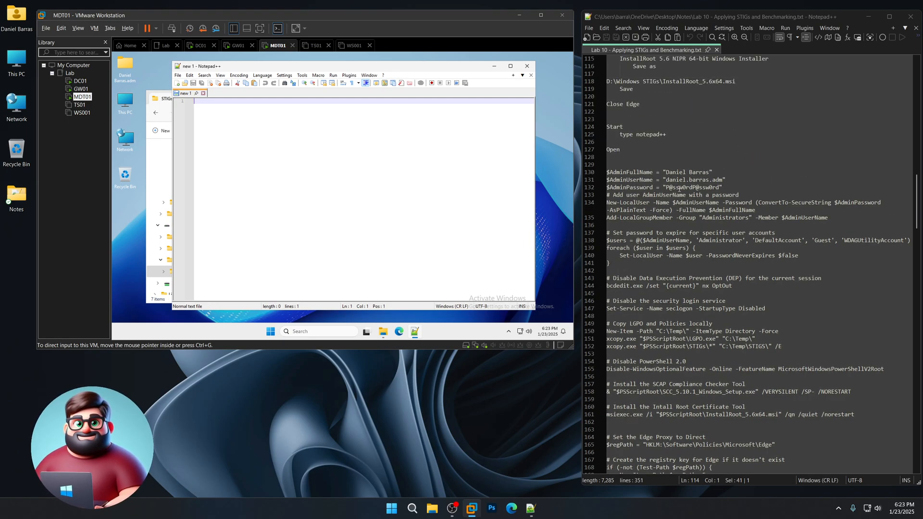
{"action": "left_click_drag", "start_coordinate": [666, 172], "coordinate": [709, 172]}
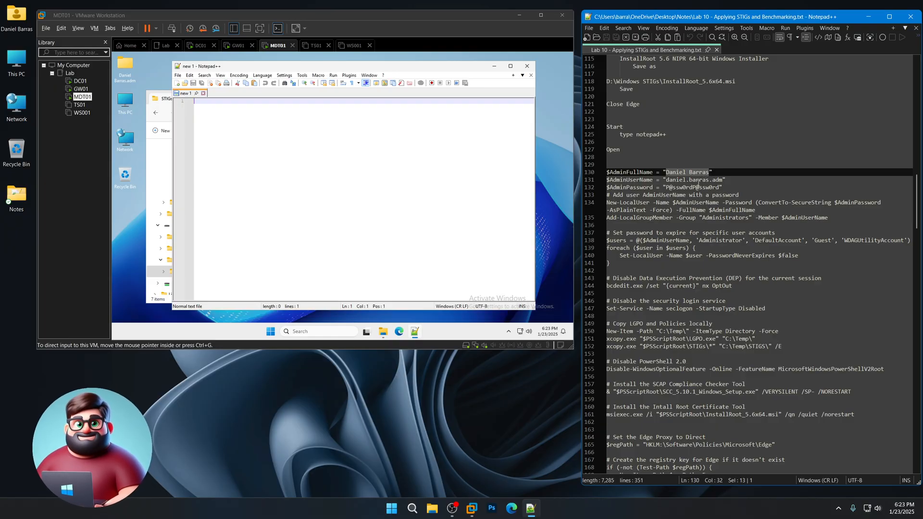
{"action": "left_click_drag", "start_coordinate": [671, 172], "coordinate": [711, 174]}
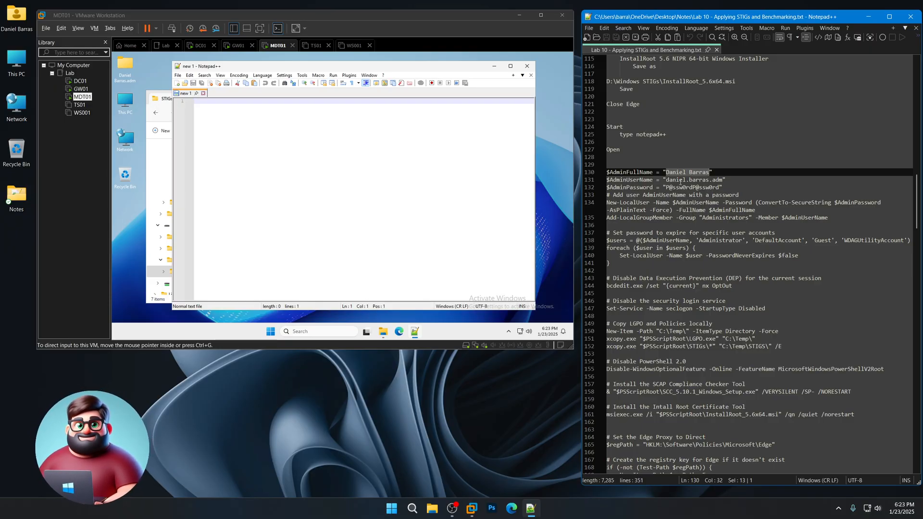
{"action": "left_click_drag", "start_coordinate": [669, 180], "coordinate": [724, 182]}
{"action": "left_click_drag", "start_coordinate": [666, 187], "coordinate": [719, 187]}
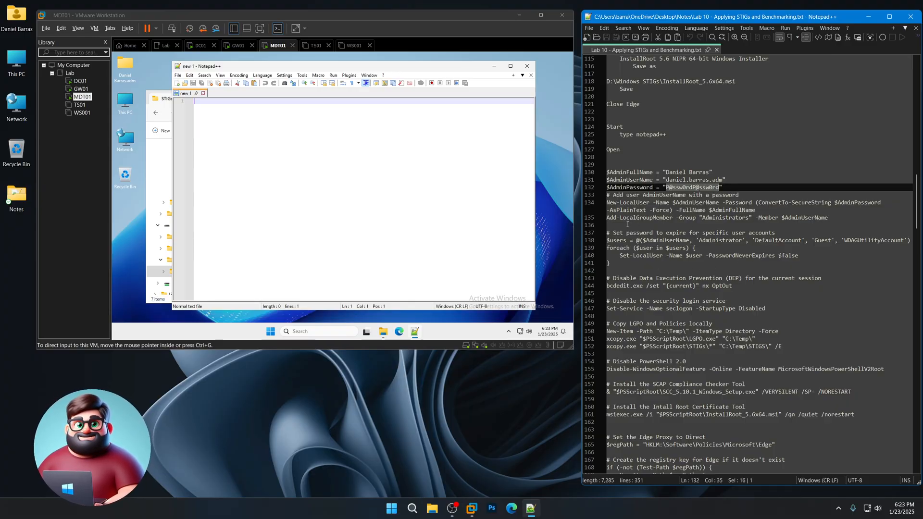
{"action": "left_click_drag", "start_coordinate": [612, 223], "coordinate": [606, 193]}
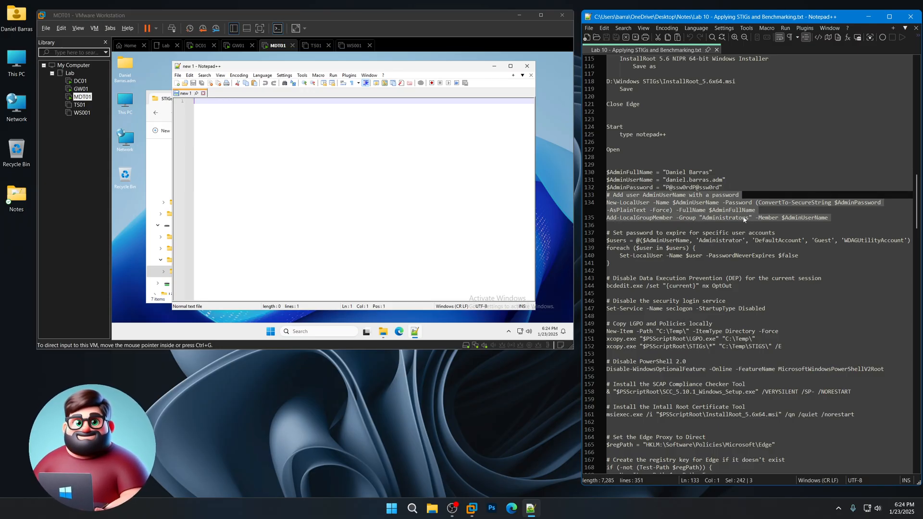
- Move to the password expiry section and highlight an account name on line 138
{"action": "scroll", "coordinate": [744, 219], "scroll_direction": "down", "scroll_amount": 4}
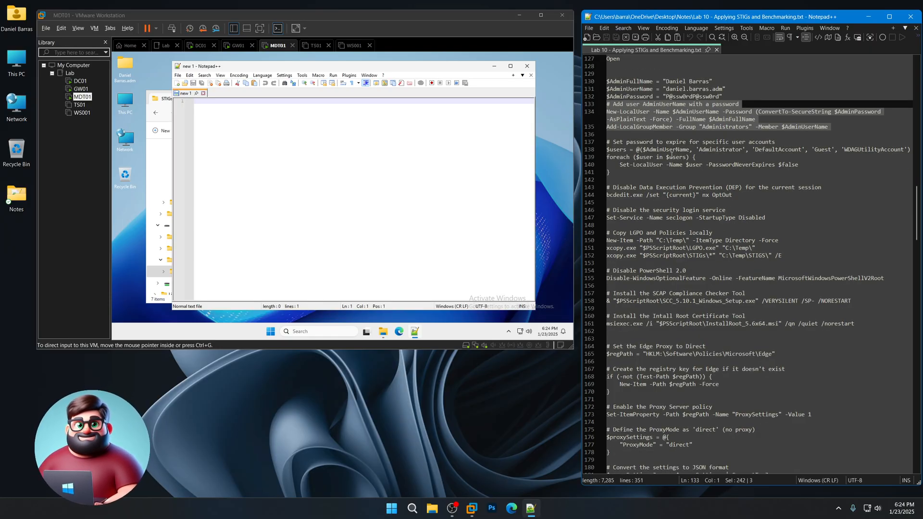
{"action": "left_click", "coordinate": [643, 142]}
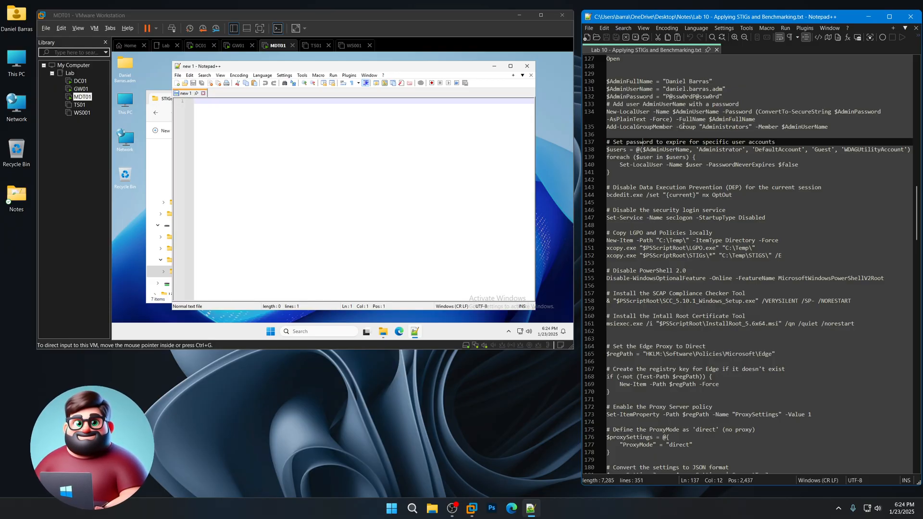
{"action": "left_click", "coordinate": [707, 152]}
{"action": "left_click_drag", "start_coordinate": [762, 152], "coordinate": [890, 149]}
{"action": "right_click", "coordinate": [270, 331]}
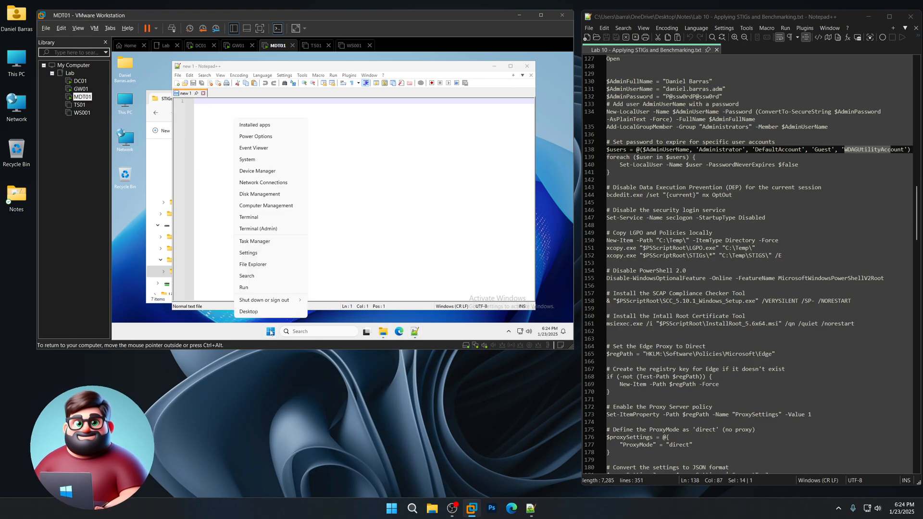
{"action": "left_click", "coordinate": [256, 292]}
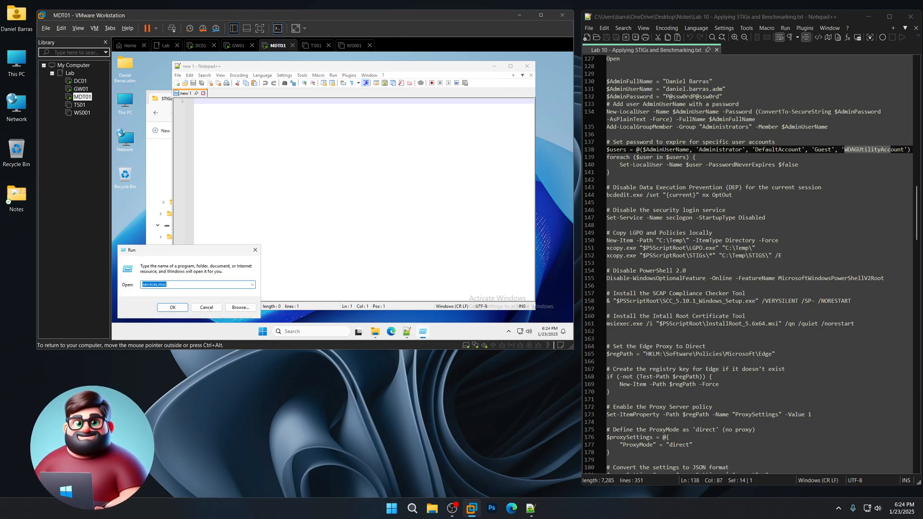
{"action": "type", "text": "l"}
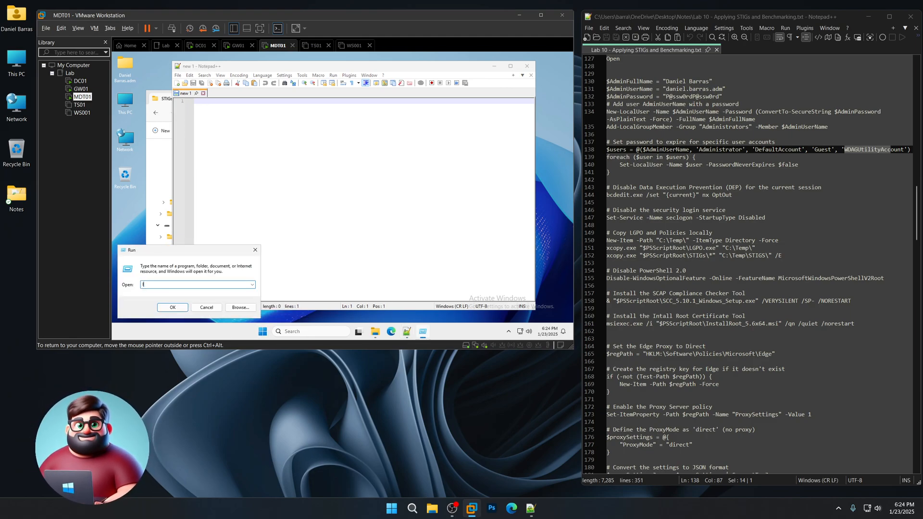
{"action": "type", "text": "usmgr.msc"}
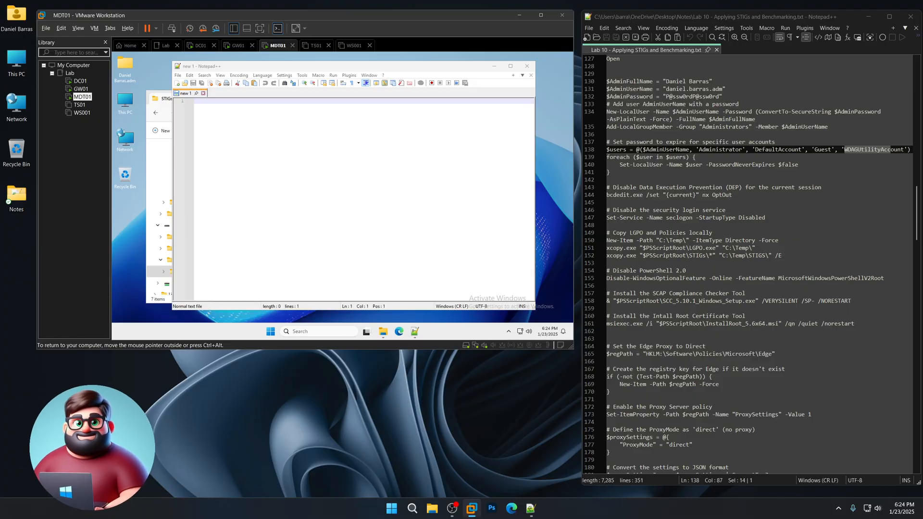
{"action": "key", "text": "Return"}
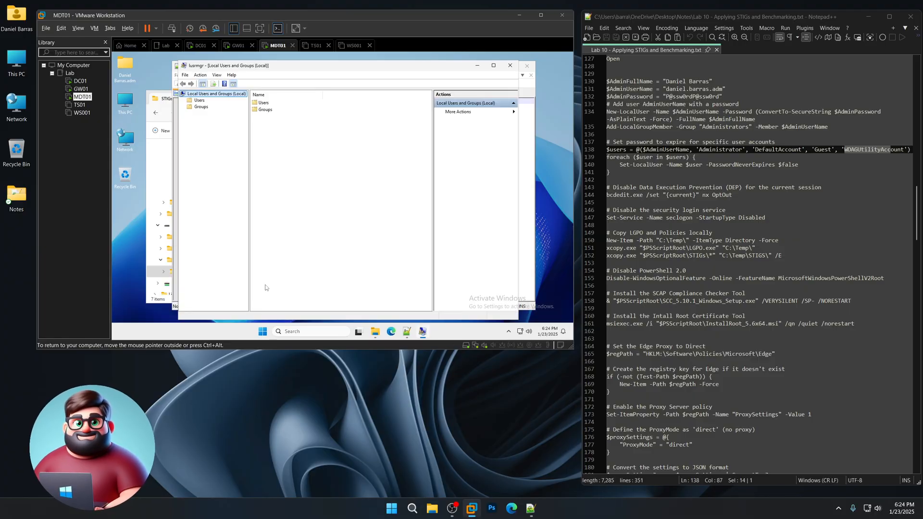
{"action": "double_click", "coordinate": [264, 103]}
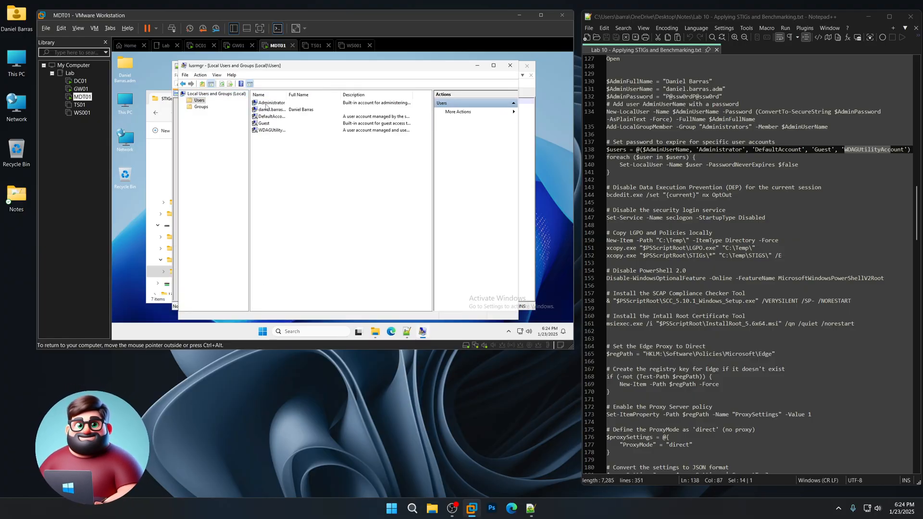
{"action": "double_click", "coordinate": [289, 96]}
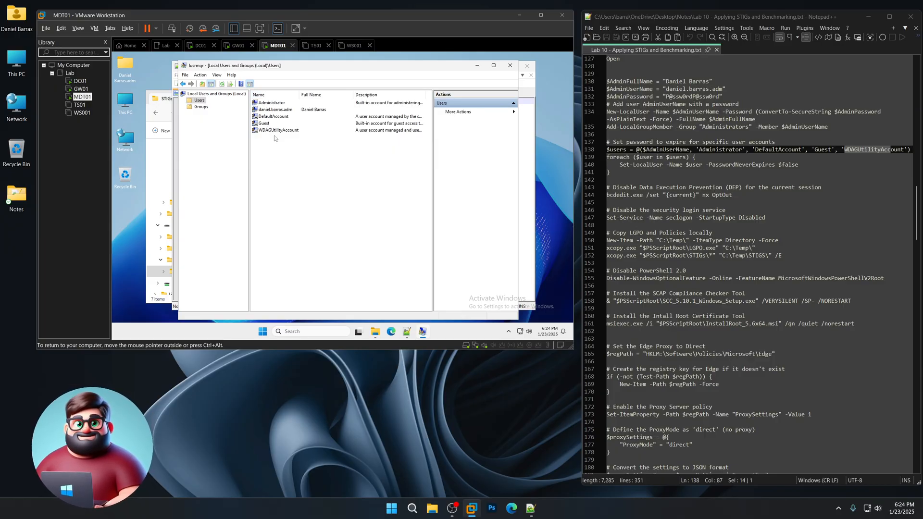
- Close the Local Users and Groups console and review the DEP bcdedit command on lines 143–144
{"action": "left_click", "coordinate": [510, 65]}
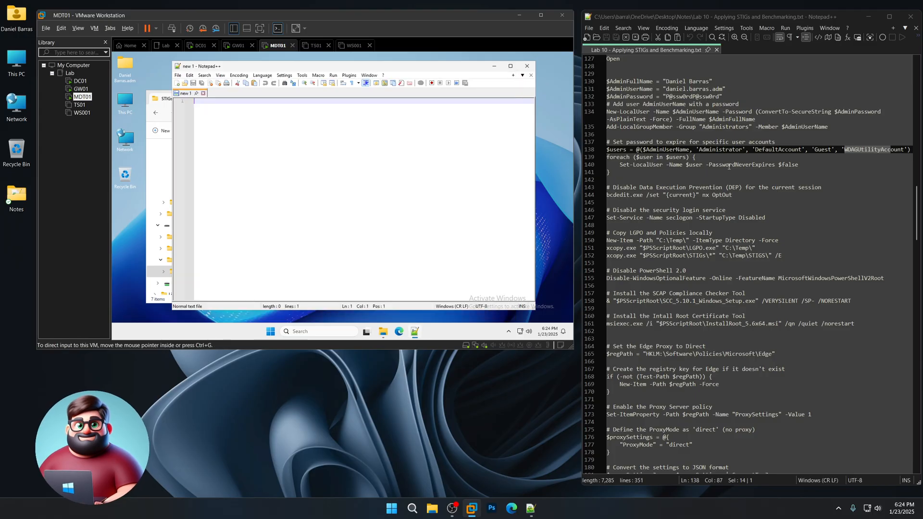
{"action": "scroll", "coordinate": [726, 193], "scroll_direction": "down", "scroll_amount": 2}
{"action": "left_click_drag", "start_coordinate": [744, 150], "coordinate": [595, 140]}
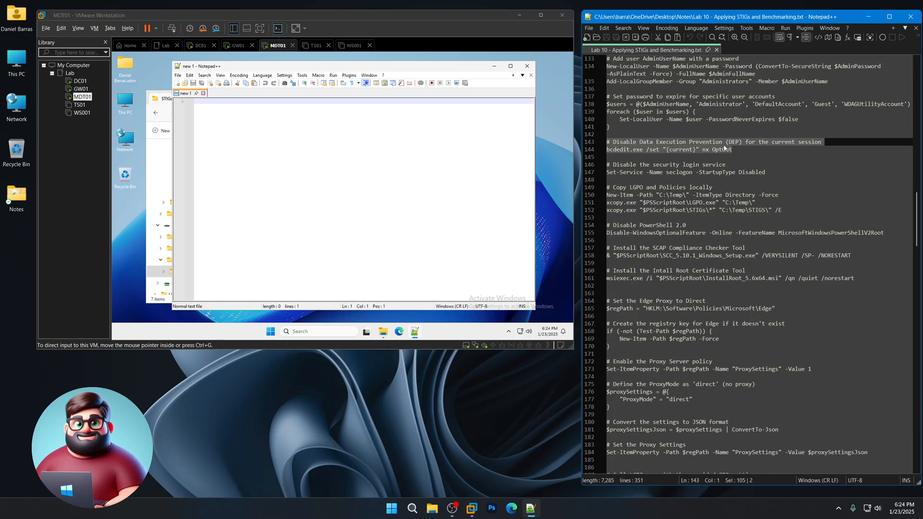
{"action": "left_click_drag", "start_coordinate": [743, 151], "coordinate": [597, 148]}
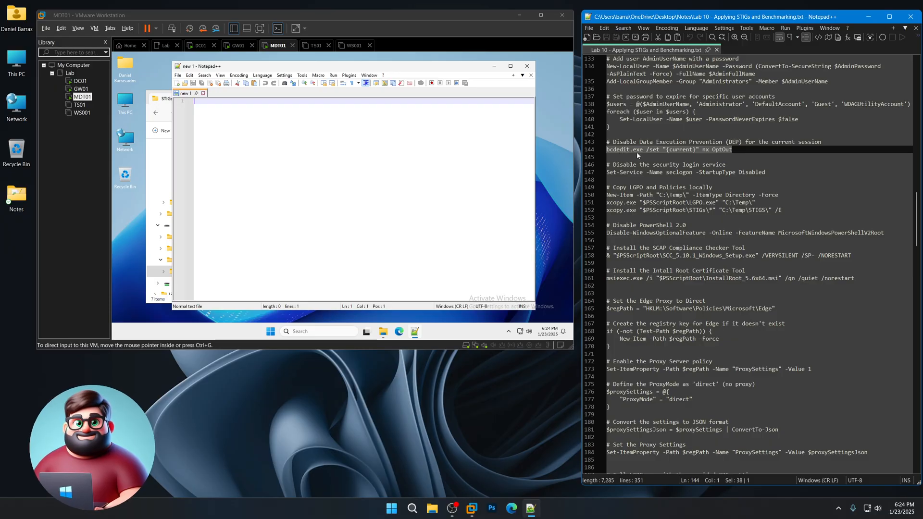
{"action": "left_click_drag", "start_coordinate": [664, 149], "coordinate": [698, 149]}
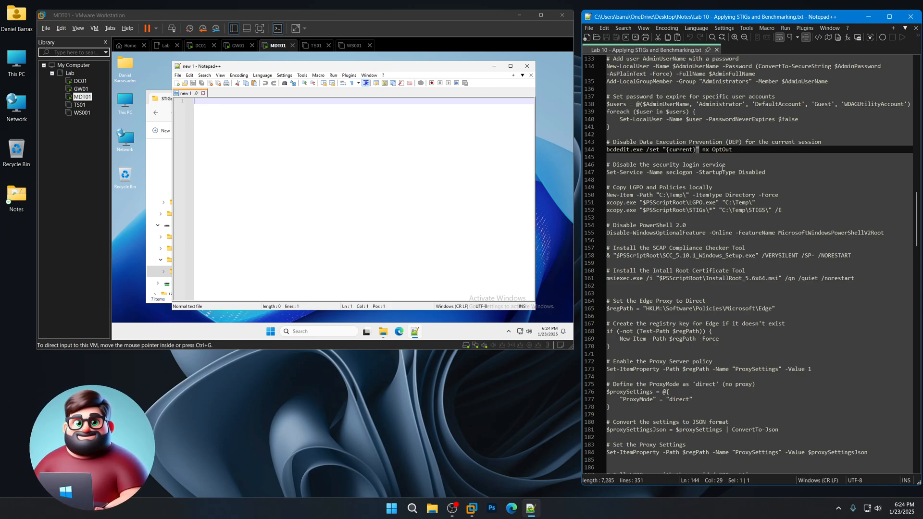
{"action": "left_click", "coordinate": [699, 150]}
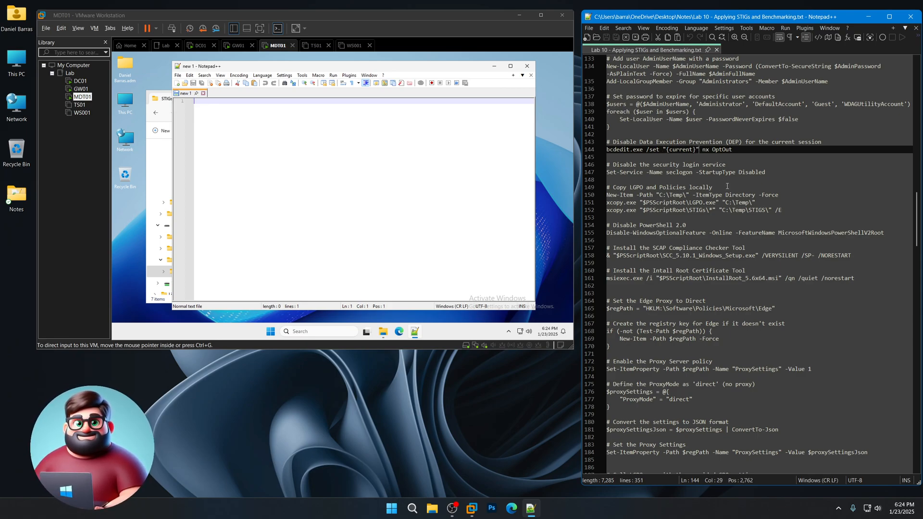
{"action": "left_click", "coordinate": [731, 150]}
- Change 'security' to 'secondary' in the line 146 comment and save the notes
{"action": "left_click_drag", "start_coordinate": [773, 170], "coordinate": [591, 163]}
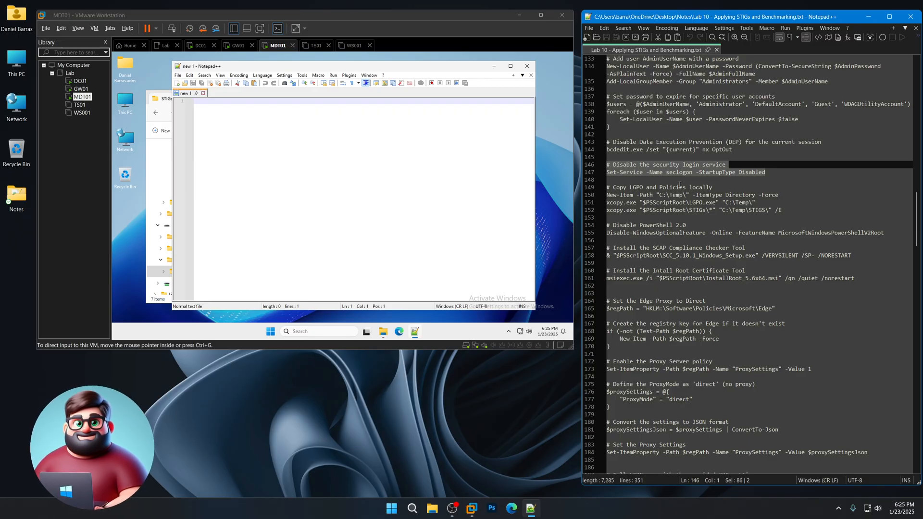
{"action": "left_click", "coordinate": [770, 172]}
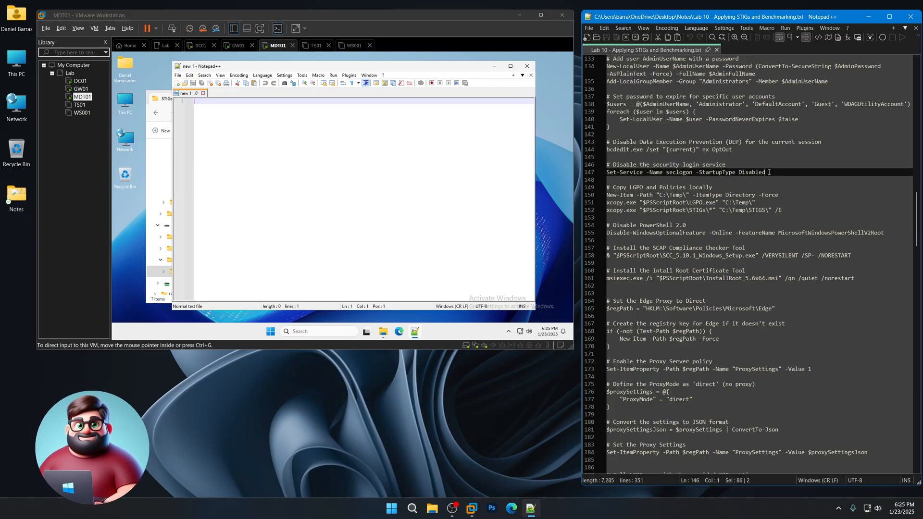
{"action": "left_click_drag", "start_coordinate": [664, 165], "coordinate": [682, 166]}
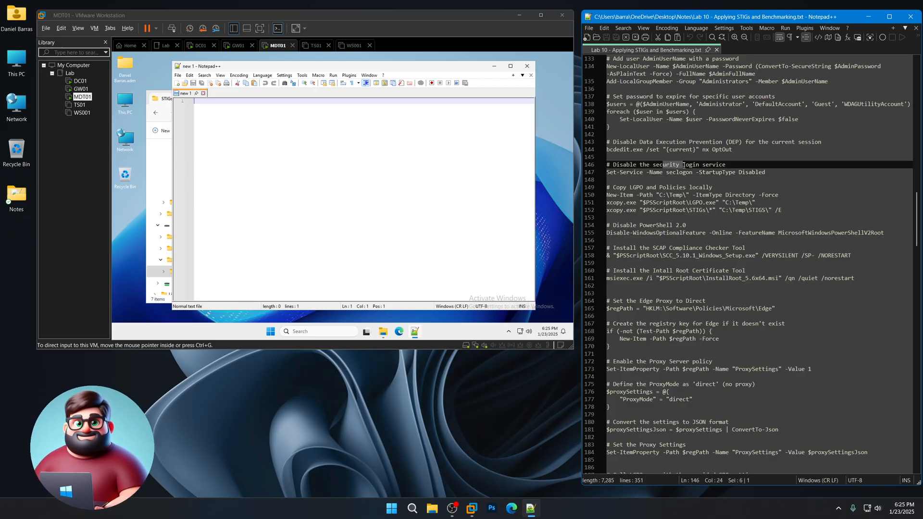
{"action": "type", "text": "ondary"}
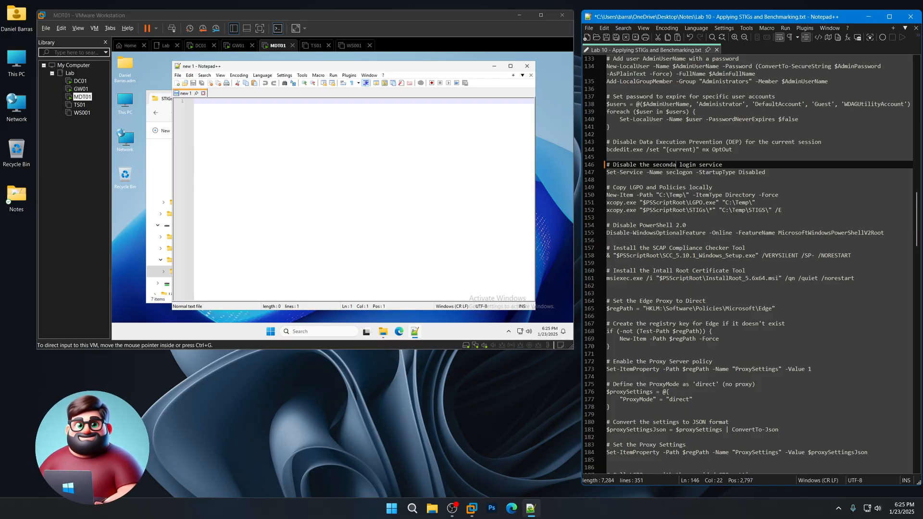
{"action": "left_click", "coordinate": [607, 39]}
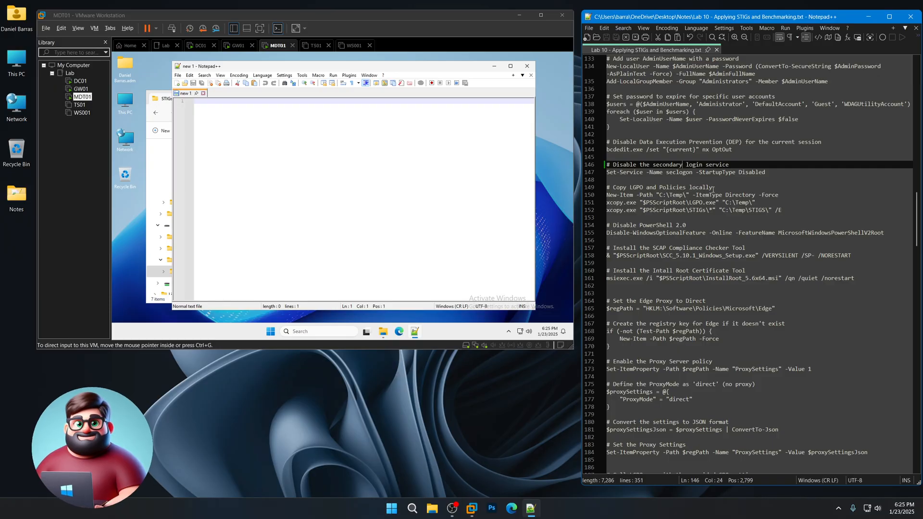
- Review the Copy LGPO lines (LGPO.exe, C:\Temp\STIG) and the Disable PowerShell 2.0 comment
{"action": "left_click_drag", "start_coordinate": [713, 187], "coordinate": [601, 186]}
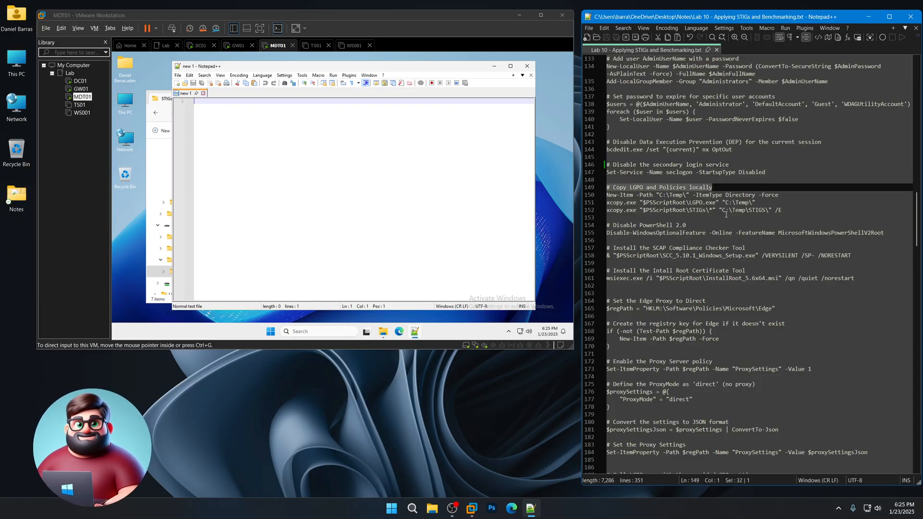
{"action": "left_click_drag", "start_coordinate": [691, 202], "coordinate": [717, 202]}
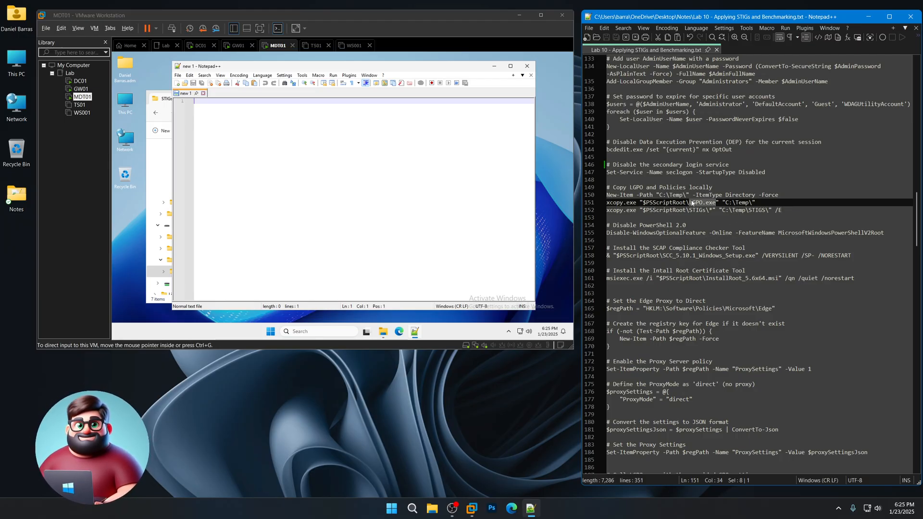
{"action": "left_click", "coordinate": [705, 210]}
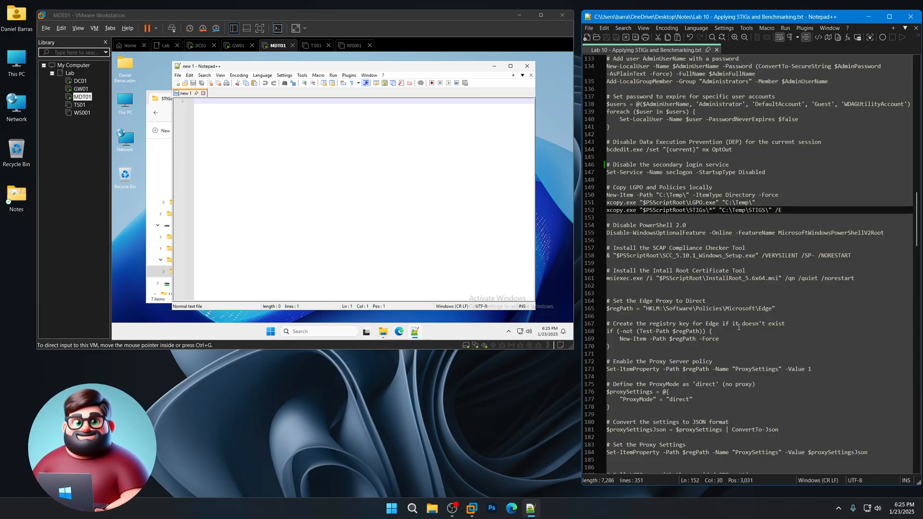
{"action": "left_click_drag", "start_coordinate": [722, 210], "coordinate": [763, 210]}
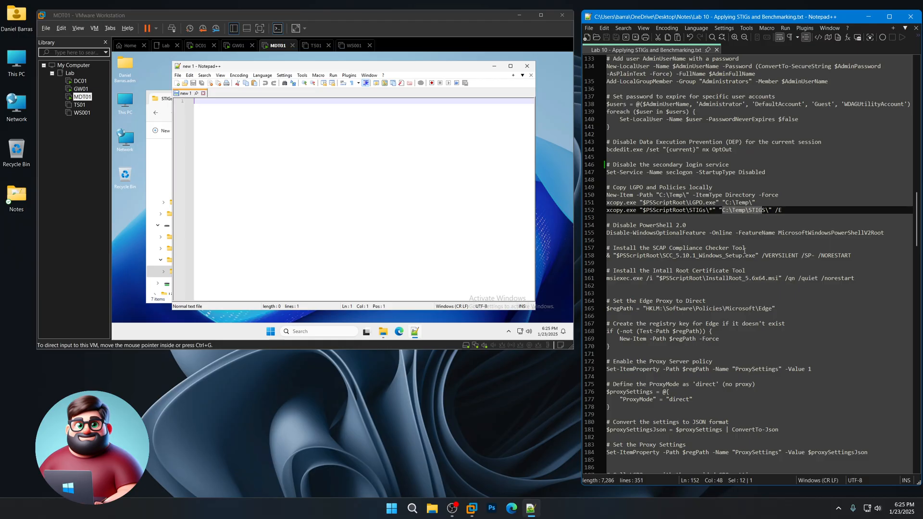
{"action": "left_click_drag", "start_coordinate": [890, 233], "coordinate": [600, 226]}
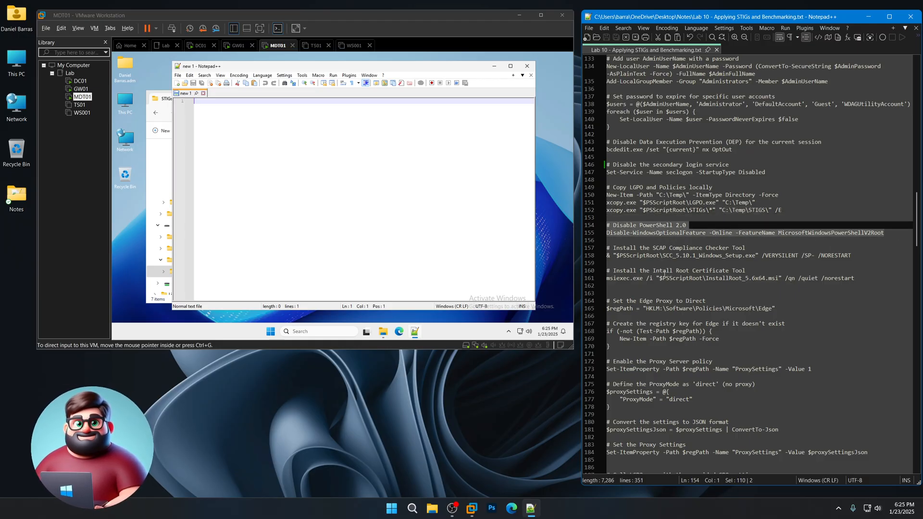
{"action": "left_click_drag", "start_coordinate": [687, 226], "coordinate": [602, 230]}
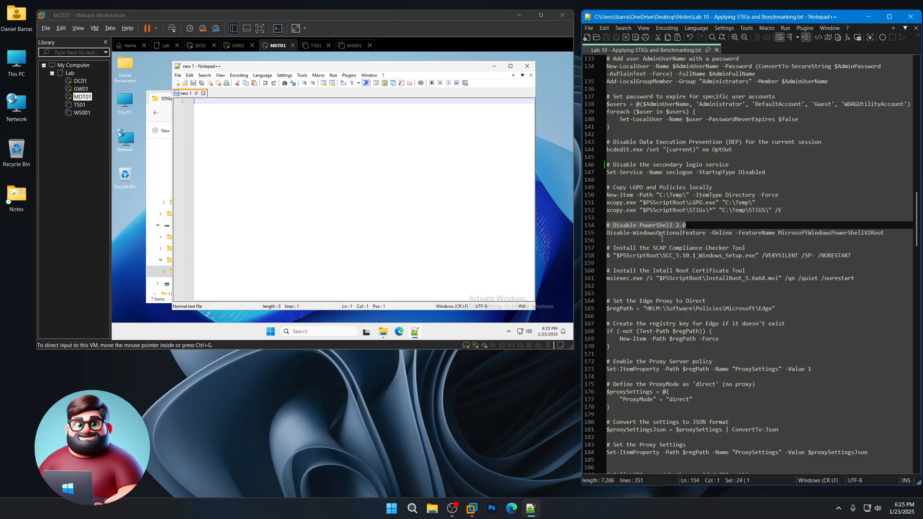
{"action": "scroll", "coordinate": [669, 243], "scroll_direction": "down", "scroll_amount": 3}
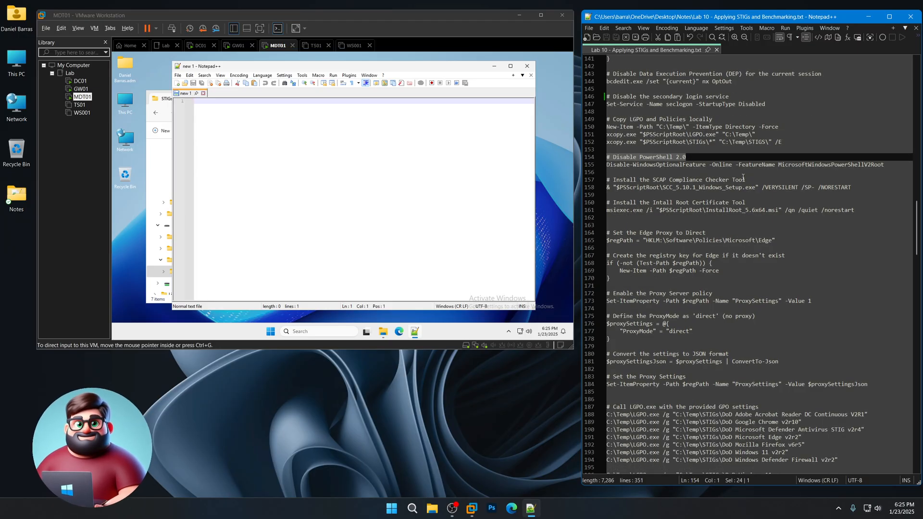
{"action": "left_click_drag", "start_coordinate": [746, 179], "coordinate": [605, 181]}
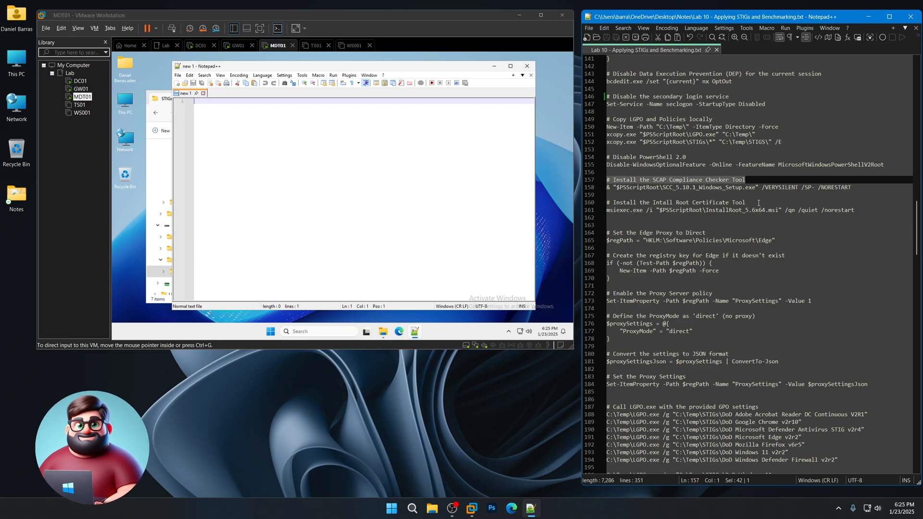
{"action": "left_click_drag", "start_coordinate": [746, 202], "coordinate": [598, 203]}
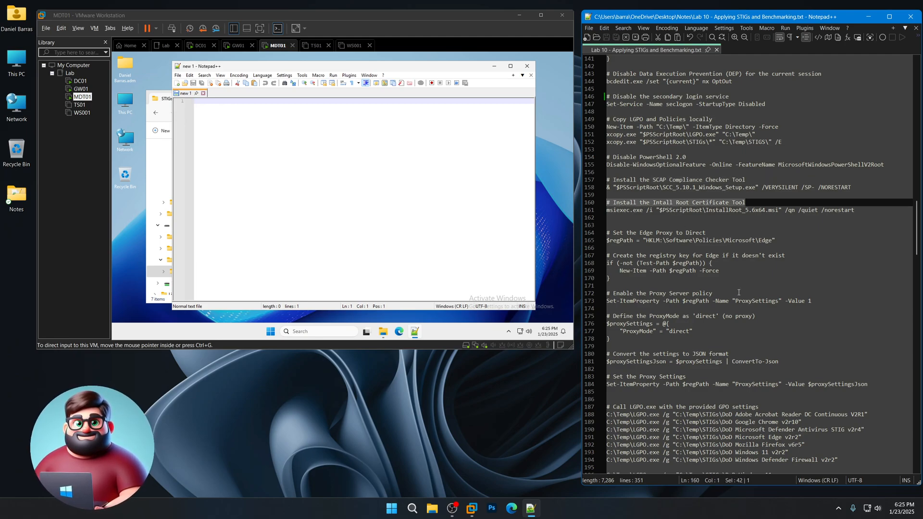
{"action": "scroll", "coordinate": [741, 291], "scroll_direction": "down", "scroll_amount": 4}
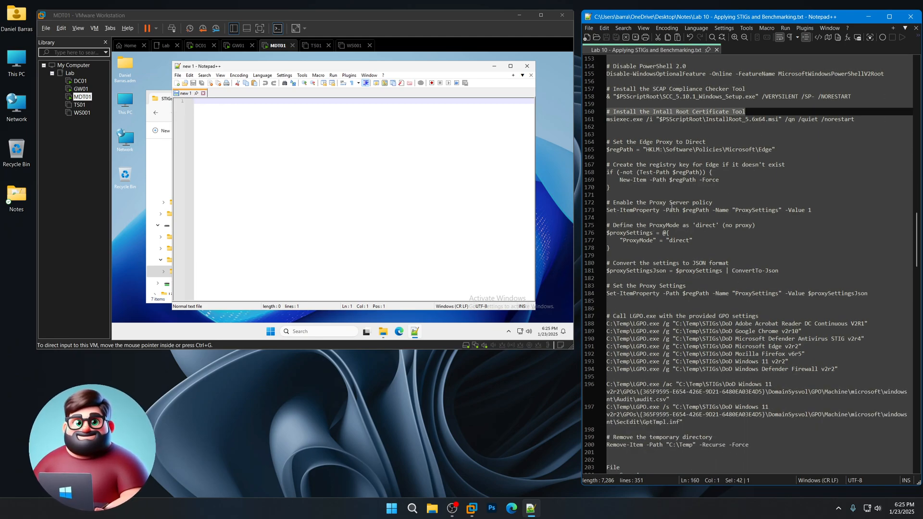
{"action": "scroll", "coordinate": [647, 253], "scroll_direction": "down", "scroll_amount": 1}
{"action": "left_click_drag", "start_coordinate": [615, 282], "coordinate": [593, 121]}
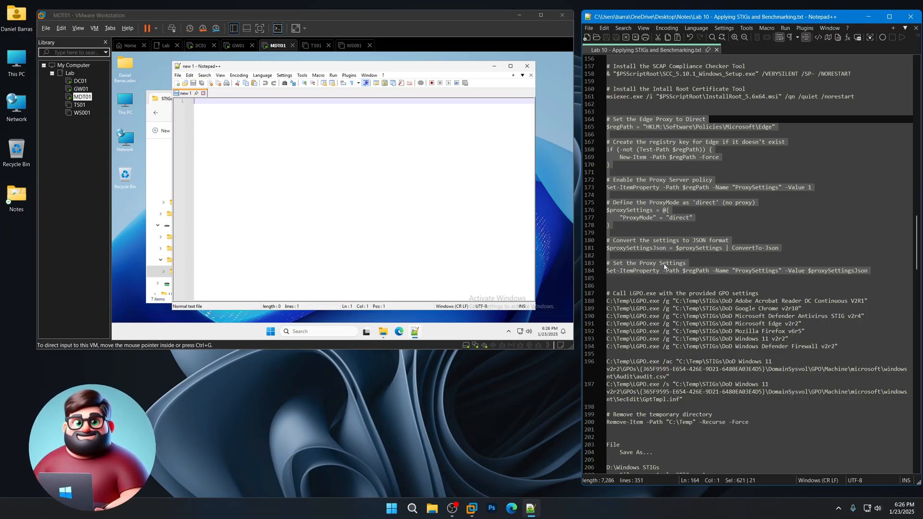
{"action": "scroll", "coordinate": [666, 260], "scroll_direction": "down", "scroll_amount": 7}
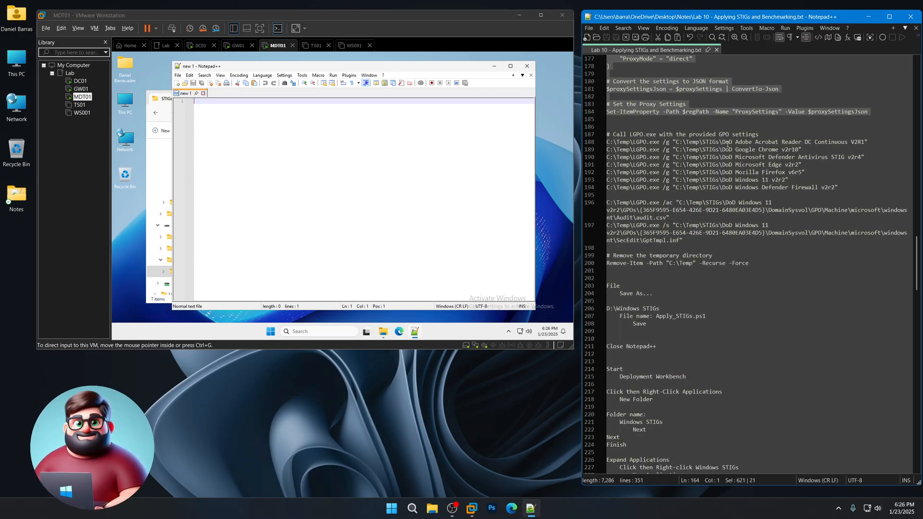
- Step through the LGPO import lines from line 188 down to the Windows Defender Firewall line
{"action": "left_click_drag", "start_coordinate": [632, 142], "coordinate": [671, 143]}
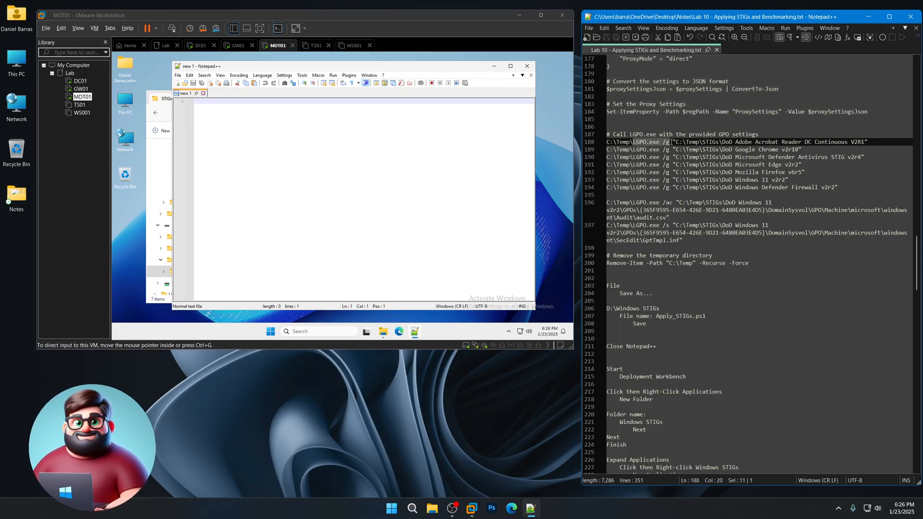
{"action": "left_click", "coordinate": [788, 142]}
{"action": "left_click", "coordinate": [766, 150]}
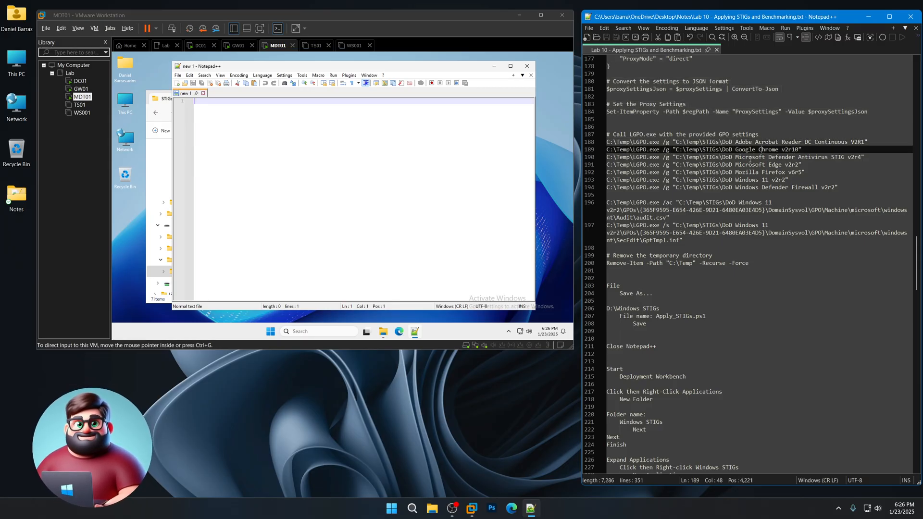
{"action": "left_click", "coordinate": [749, 158]}
{"action": "left_click", "coordinate": [745, 165]}
{"action": "left_click", "coordinate": [745, 172]}
{"action": "left_click", "coordinate": [745, 180]}
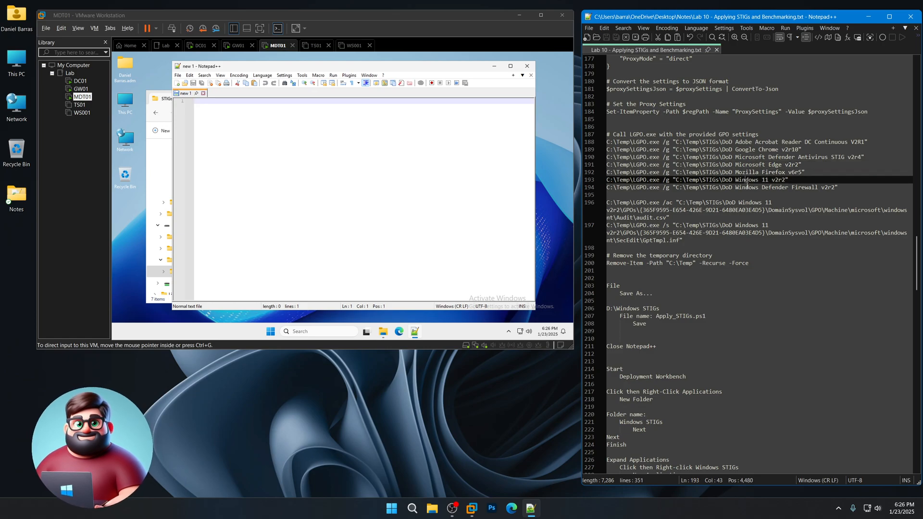
{"action": "left_click", "coordinate": [746, 187]}
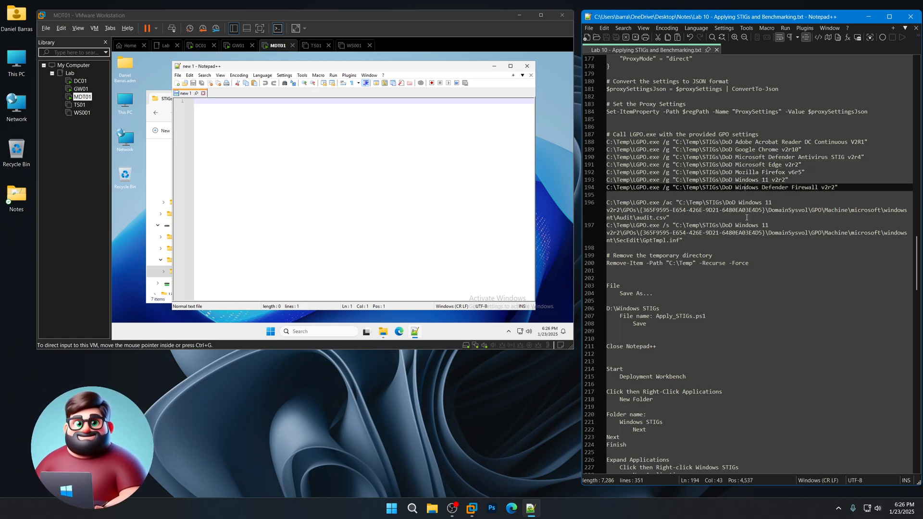
- Inspect the audit.csv entry and the GPO GUIDs on lines 196–197
{"action": "left_click", "coordinate": [774, 203]}
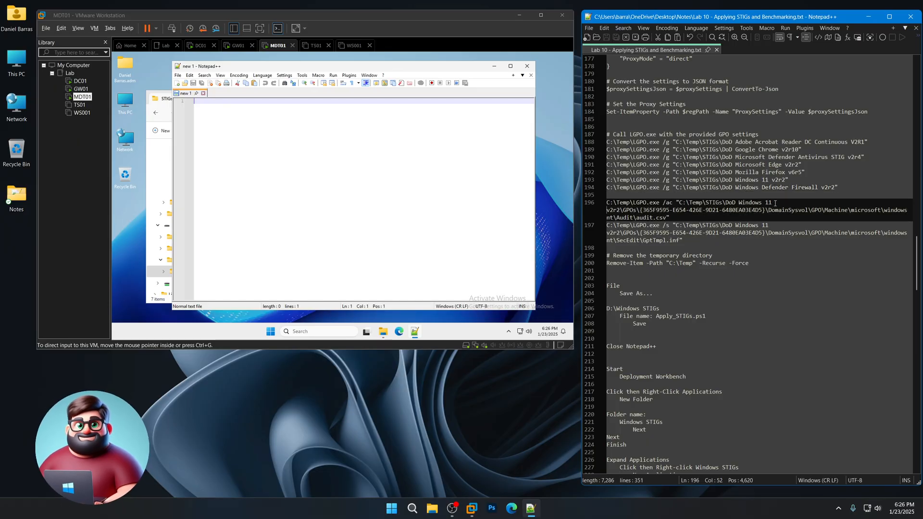
{"action": "left_click_drag", "start_coordinate": [637, 217], "coordinate": [679, 242]}
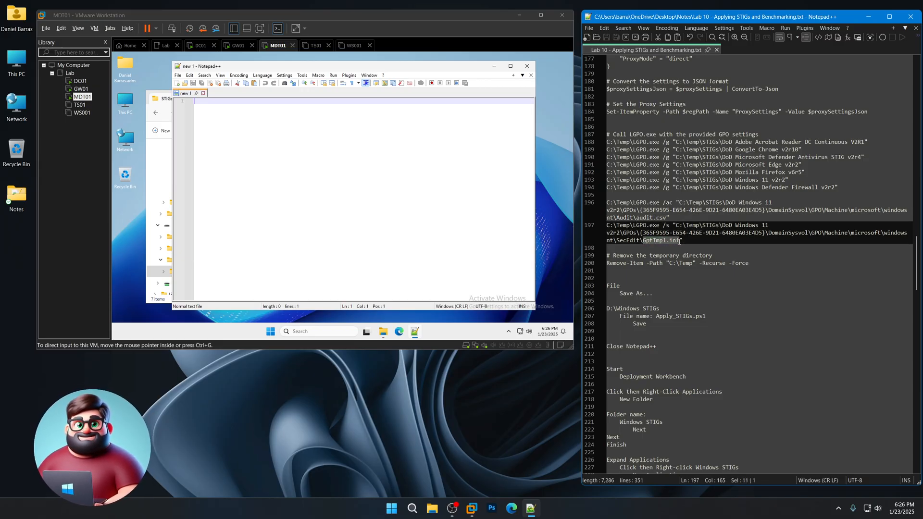
{"action": "left_click", "coordinate": [699, 220]}
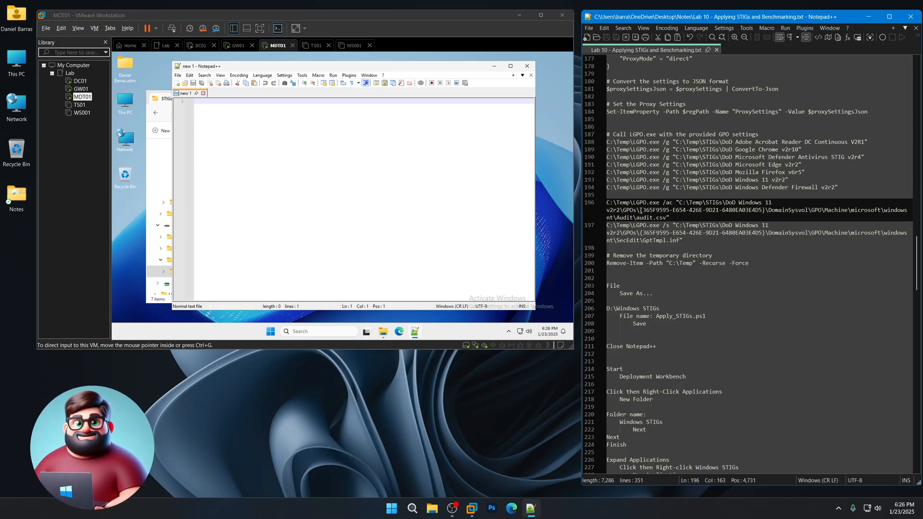
{"action": "left_click_drag", "start_coordinate": [640, 210], "coordinate": [766, 210]}
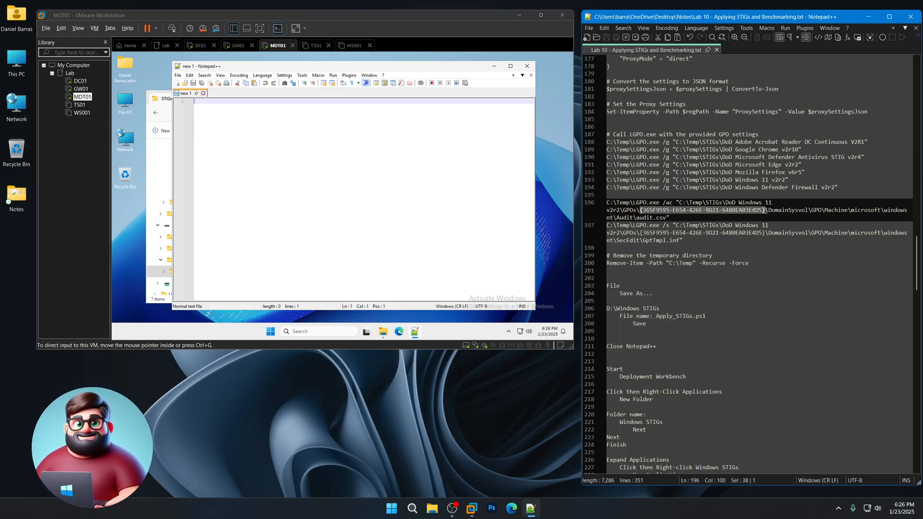
{"action": "left_click_drag", "start_coordinate": [640, 233], "coordinate": [767, 234]}
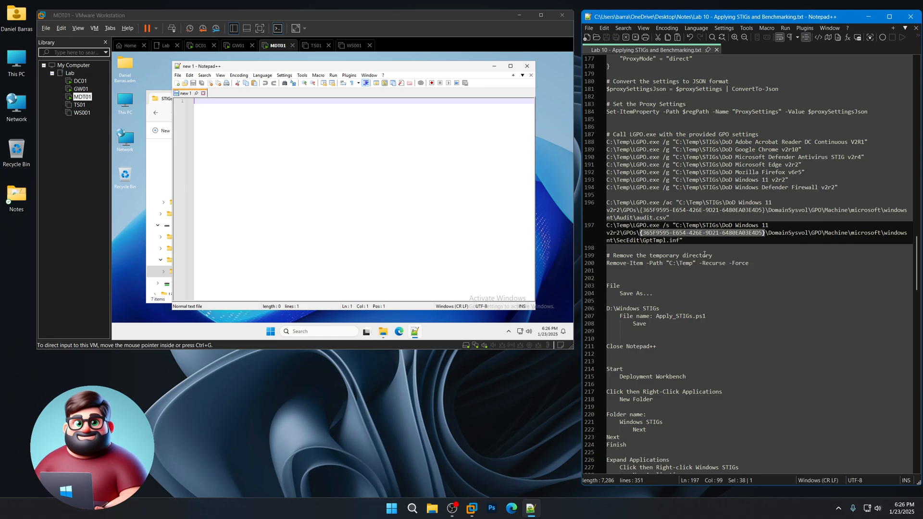
- Select the whole script from the temporary-directory cleanup lines up to line 130
{"action": "left_click_drag", "start_coordinate": [758, 263], "coordinate": [593, 259]}
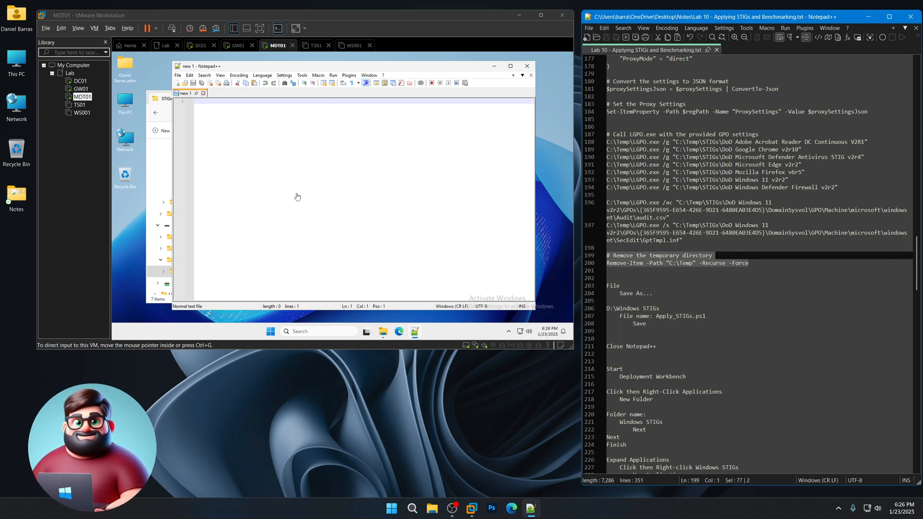
{"action": "left_click", "coordinate": [775, 258]}
{"action": "left_click_drag", "start_coordinate": [613, 270], "coordinate": [591, 166]}
- Copy the selected script and paste it into the VM's blank Notepad++ document
{"action": "right_click", "coordinate": [637, 186]}
{"action": "left_click", "coordinate": [661, 198]}
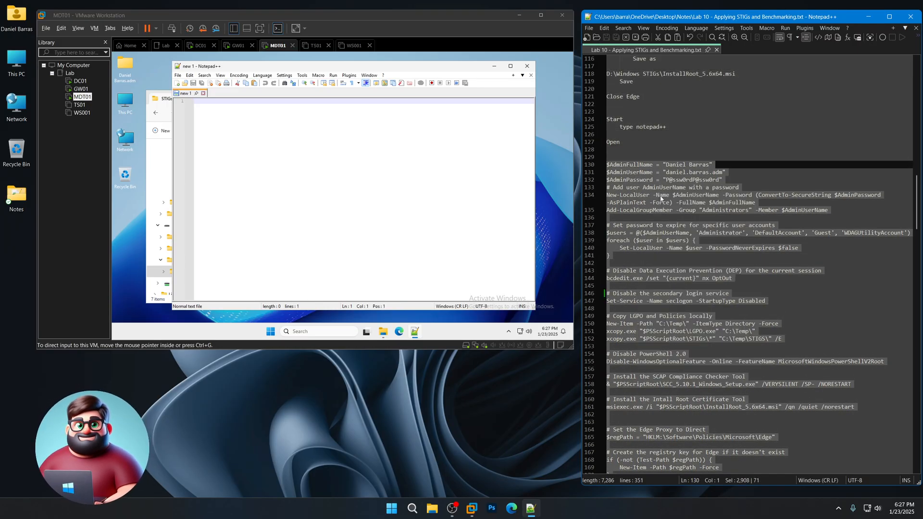
{"action": "right_click", "coordinate": [262, 118]}
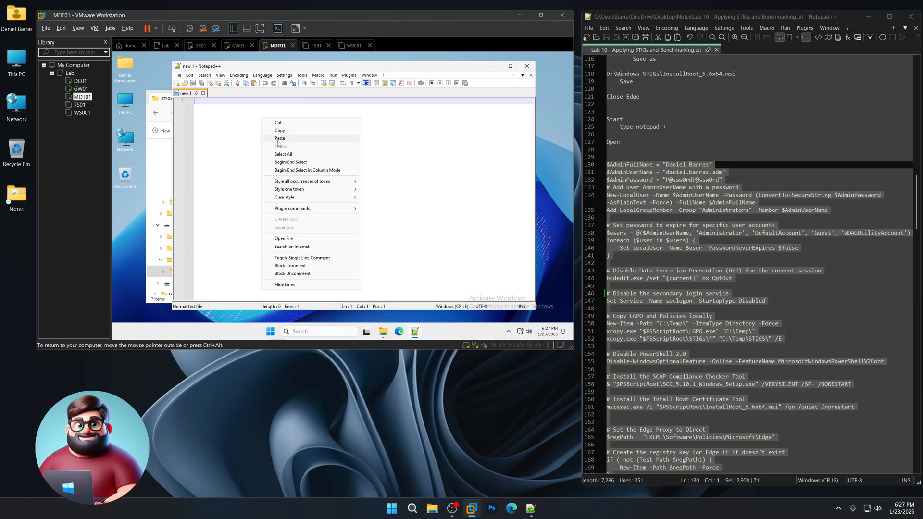
{"action": "left_click", "coordinate": [288, 139]}
{"action": "scroll", "coordinate": [669, 314], "scroll_direction": "down", "scroll_amount": 7}
{"action": "scroll", "coordinate": [668, 313], "scroll_direction": "down", "scroll_amount": 20}
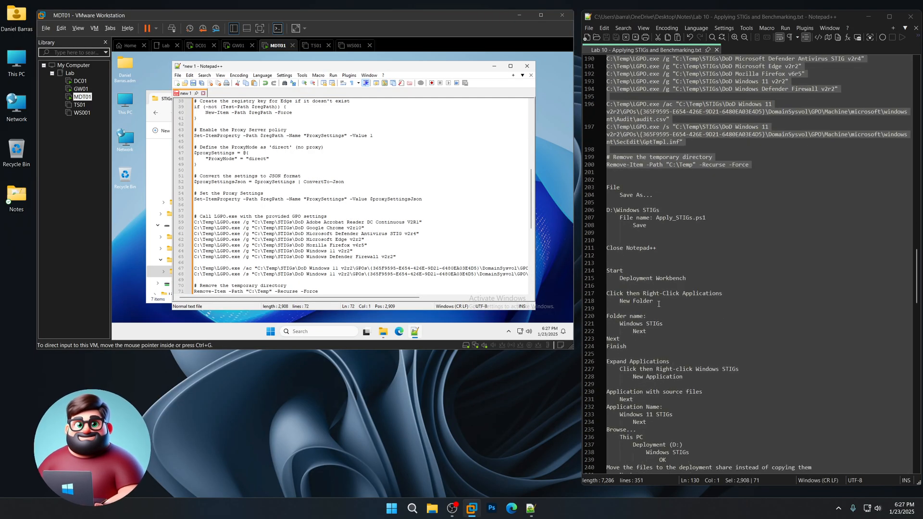
- Save the pasted script as Apply_STIGs.ps1 in D:\Windows STIGs
{"action": "left_click", "coordinate": [177, 76]}
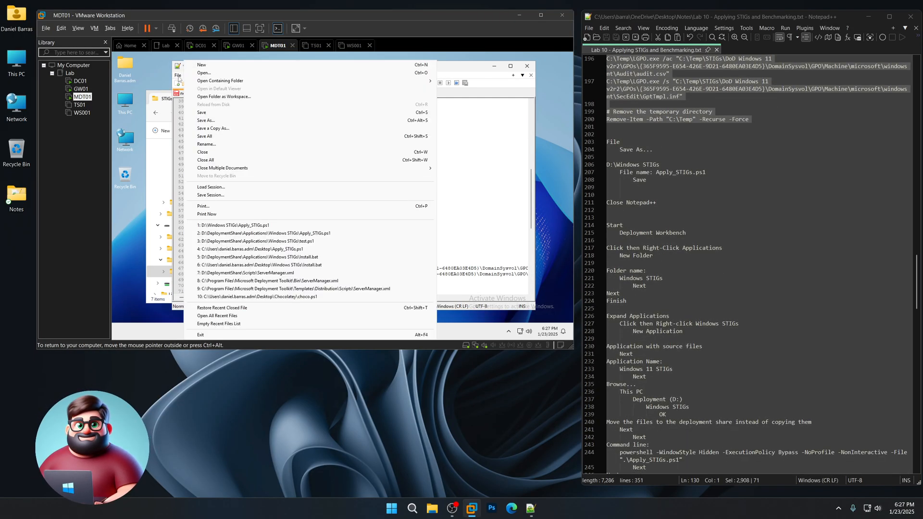
{"action": "left_click", "coordinate": [211, 122]}
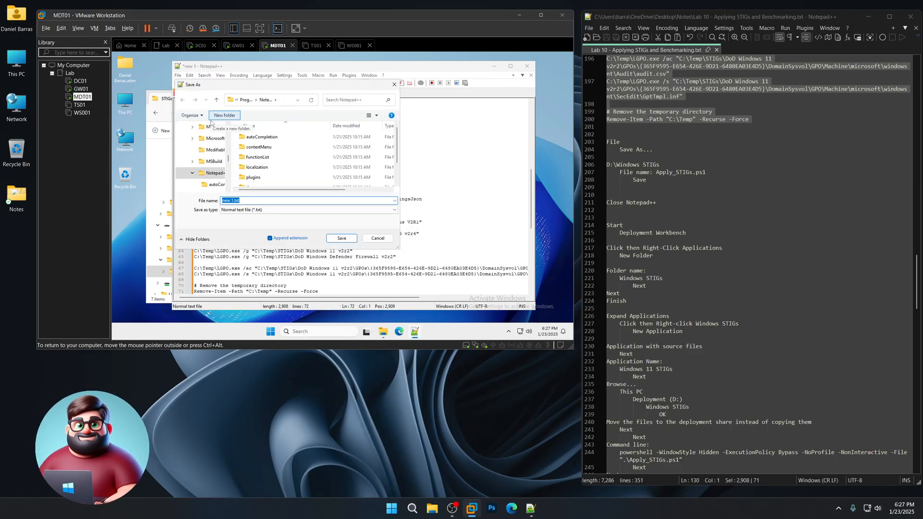
{"action": "scroll", "coordinate": [229, 172], "scroll_direction": "down", "scroll_amount": 5}
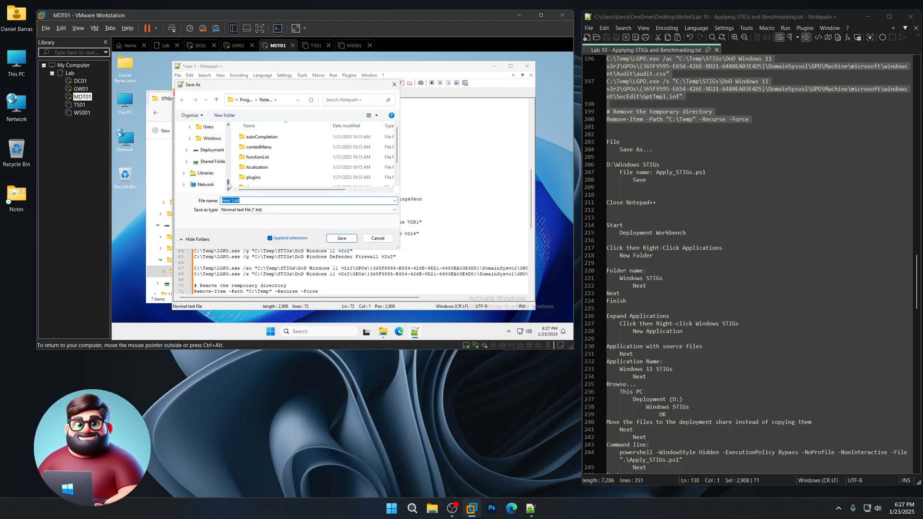
{"action": "left_click", "coordinate": [214, 139]}
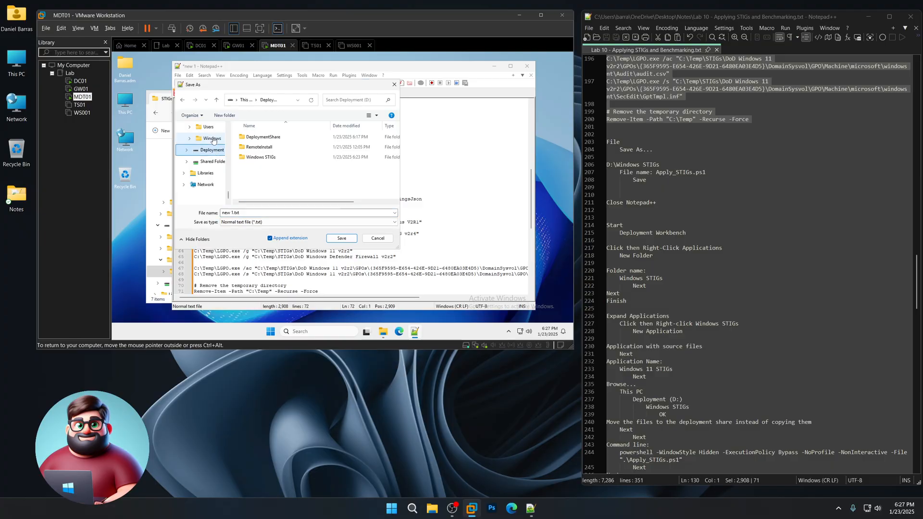
{"action": "double_click", "coordinate": [257, 157]}
{"action": "left_click", "coordinate": [274, 213]}
{"action": "type", "text": "Apply_STIGs.ps1"}
{"action": "key", "text": "Return"}
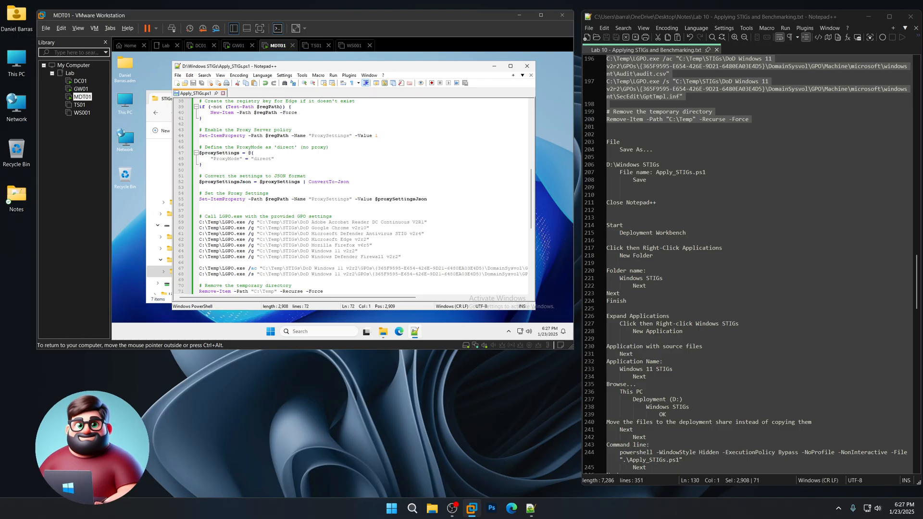
- Close Notepad++ and the STIGs folder, then launch Deployment Workbench in the VM
{"action": "left_click", "coordinate": [528, 67]}
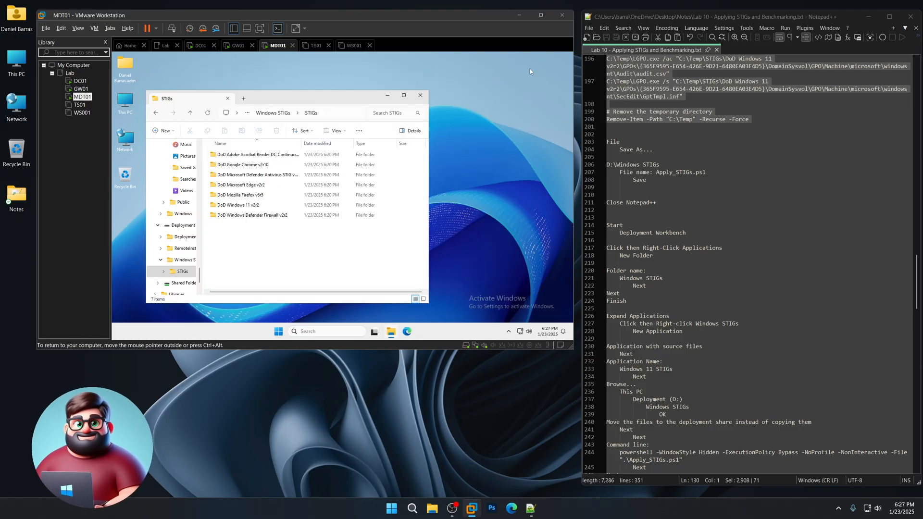
{"action": "left_click", "coordinate": [420, 96]}
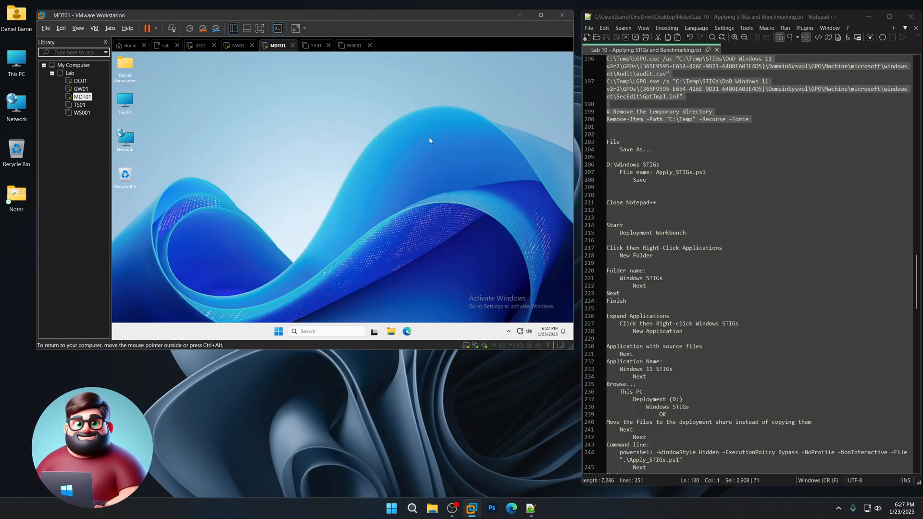
{"action": "left_click", "coordinate": [279, 332]}
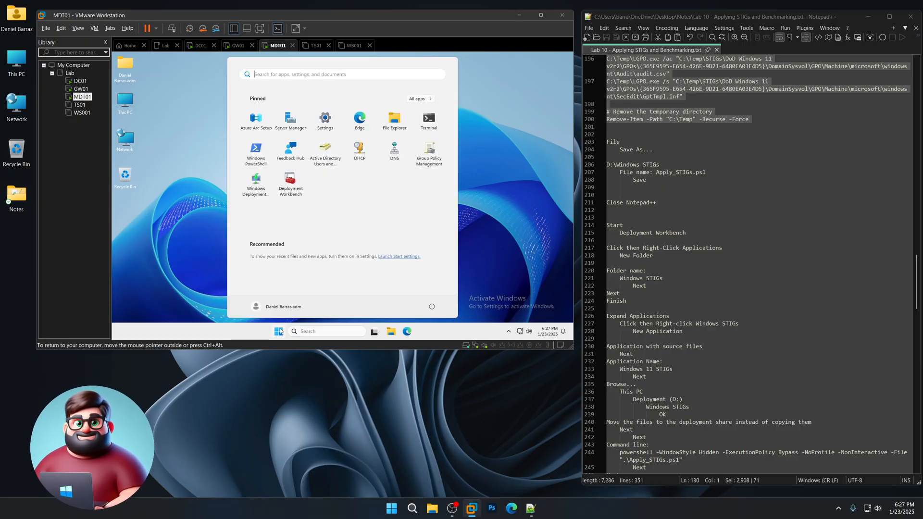
{"action": "key", "text": "Escape"}
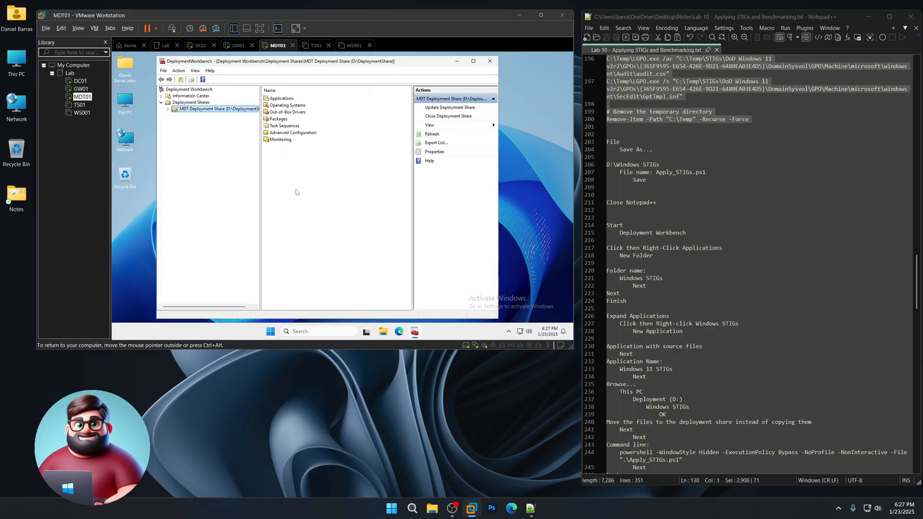
- Create a new folder named 'Windows STIGs' under the deployment share's Applications node
{"action": "left_click", "coordinate": [168, 109]}
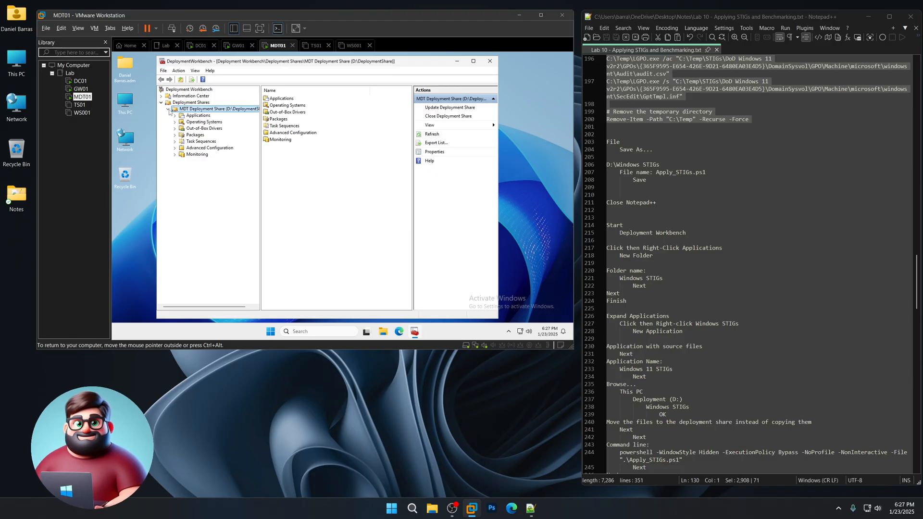
{"action": "left_click", "coordinate": [197, 116]}
{"action": "right_click", "coordinate": [203, 117]}
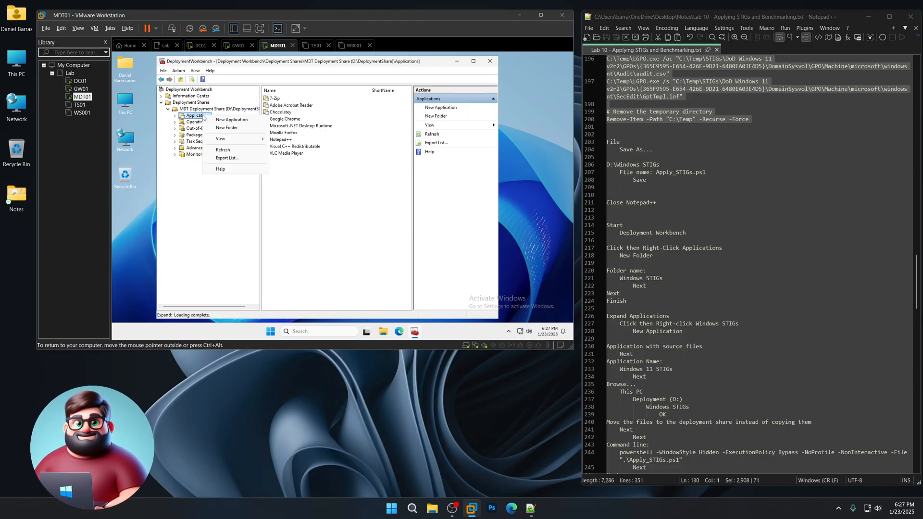
{"action": "left_click", "coordinate": [228, 128]}
{"action": "type", "text": "Windows STIGs"}
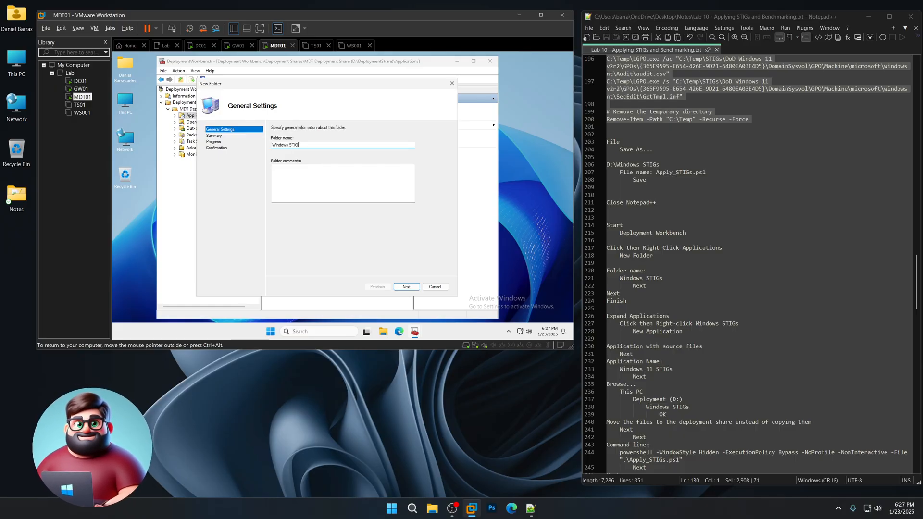
{"action": "left_click", "coordinate": [407, 287]}
{"action": "left_click", "coordinate": [410, 287]}
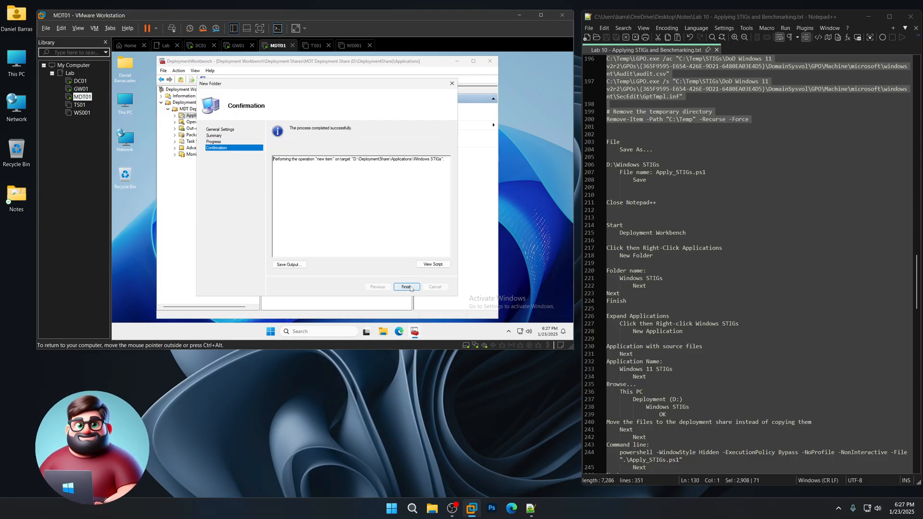
{"action": "left_click", "coordinate": [409, 287]}
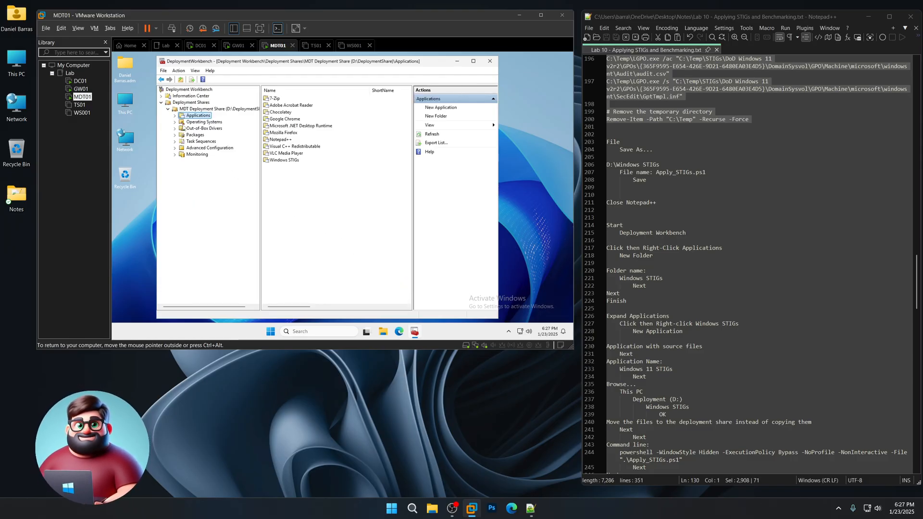
- Start a new application with source files in the Windows STIGs folder, named Windows 11 STIGs
{"action": "left_click", "coordinate": [175, 116]}
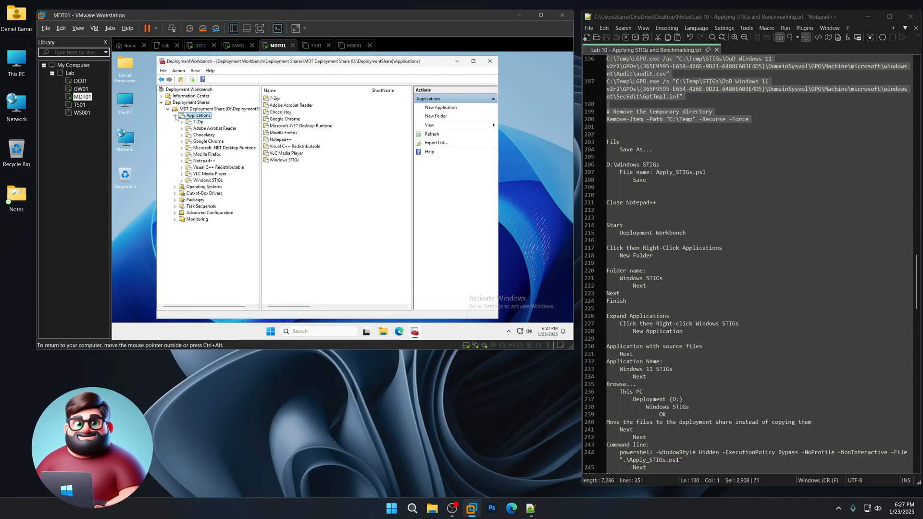
{"action": "left_click", "coordinate": [213, 181]}
{"action": "right_click", "coordinate": [213, 181]}
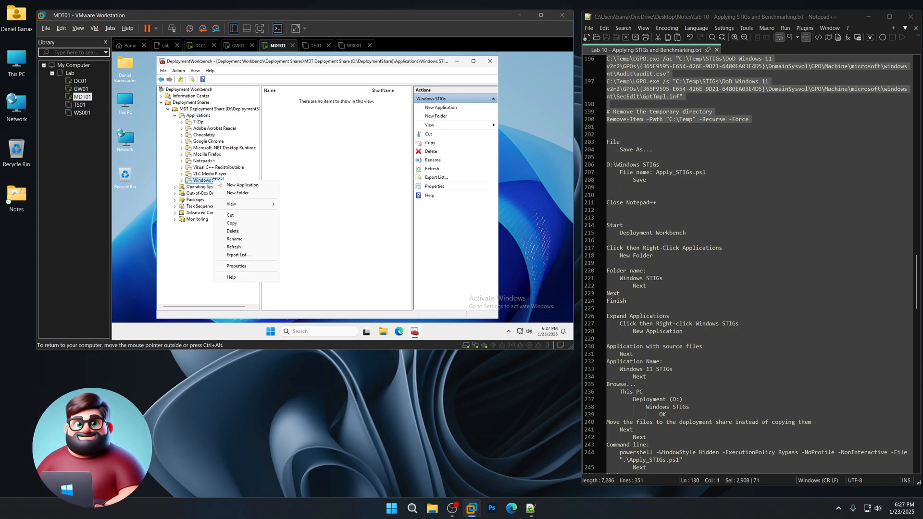
{"action": "left_click", "coordinate": [226, 185]}
{"action": "scroll", "coordinate": [625, 235], "scroll_direction": "down", "scroll_amount": 7}
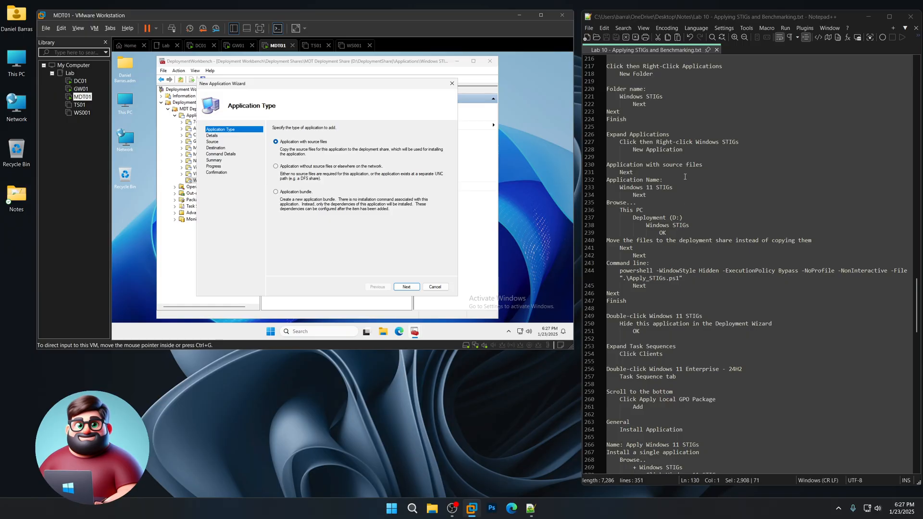
{"action": "left_click_drag", "start_coordinate": [686, 153], "coordinate": [602, 136]}
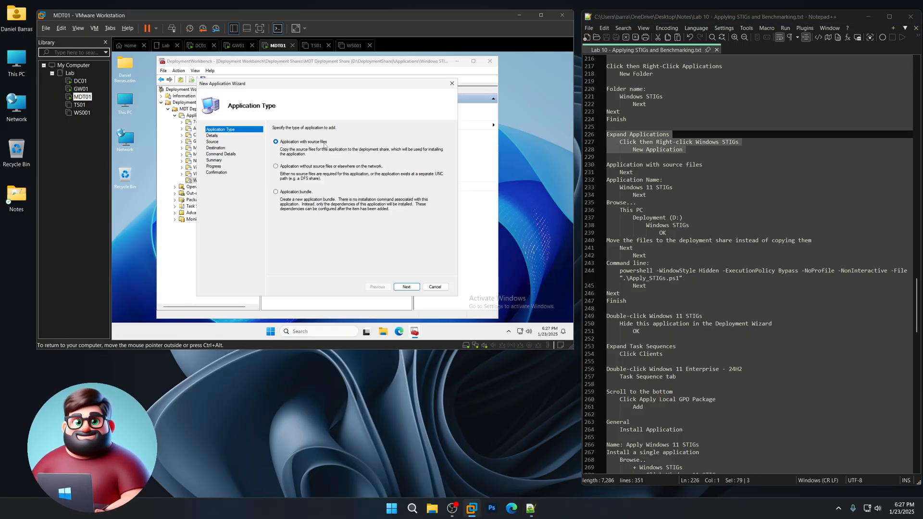
{"action": "left_click", "coordinate": [407, 286]}
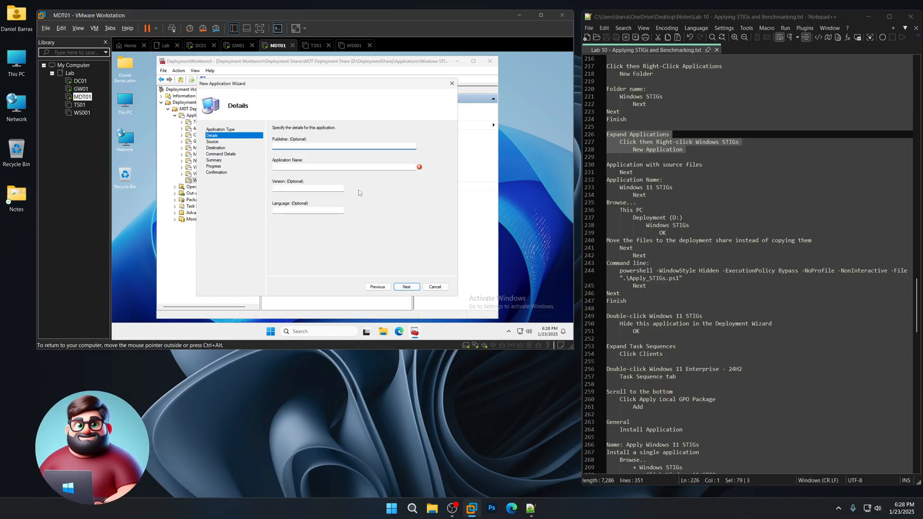
{"action": "left_click", "coordinate": [343, 167]}
{"action": "type", "text": "Windo"}
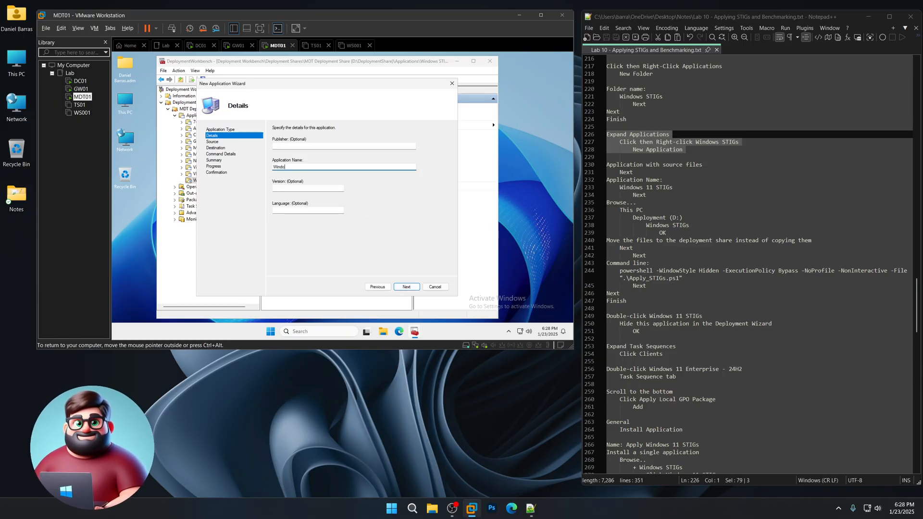
{"action": "type", "text": "ws 11 STIGs"}
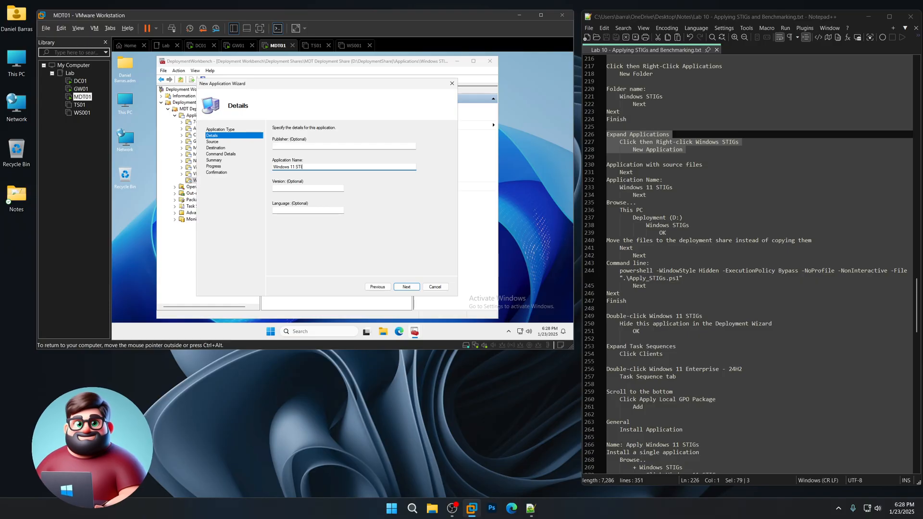
{"action": "left_click", "coordinate": [406, 287]}
- Set the source directory to D:\Windows STIGs with files moved, keeping Windows 11 STIGs as destination
{"action": "left_click", "coordinate": [436, 150]}
{"action": "scroll", "coordinate": [360, 201], "scroll_direction": "down", "scroll_amount": 2}
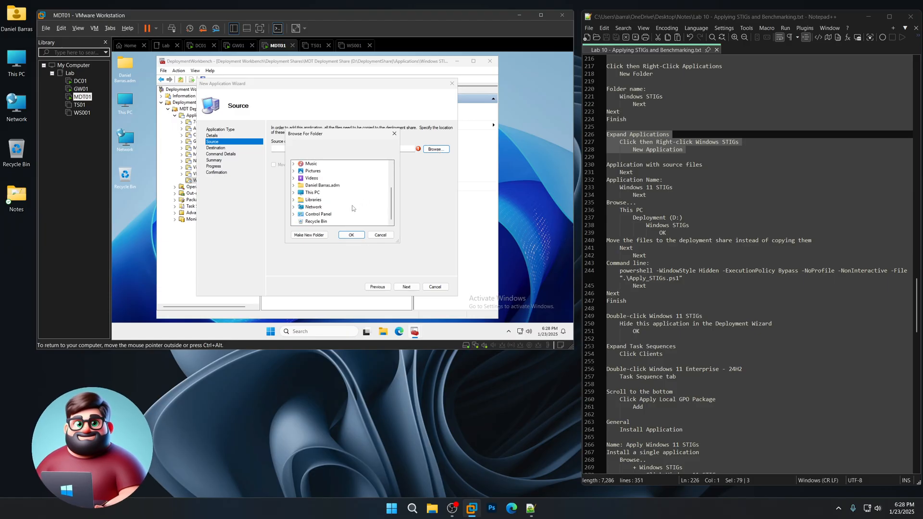
{"action": "left_click", "coordinate": [294, 193]}
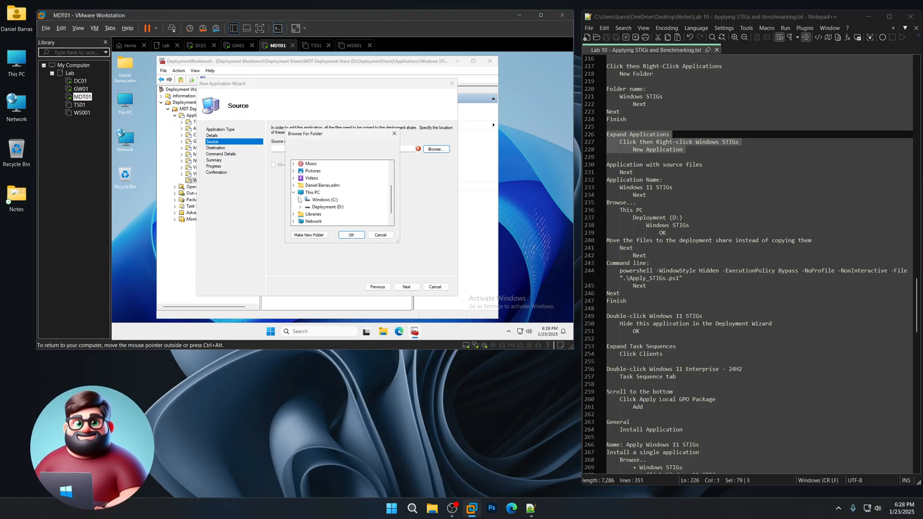
{"action": "left_click", "coordinate": [300, 207]}
{"action": "left_click", "coordinate": [332, 221]}
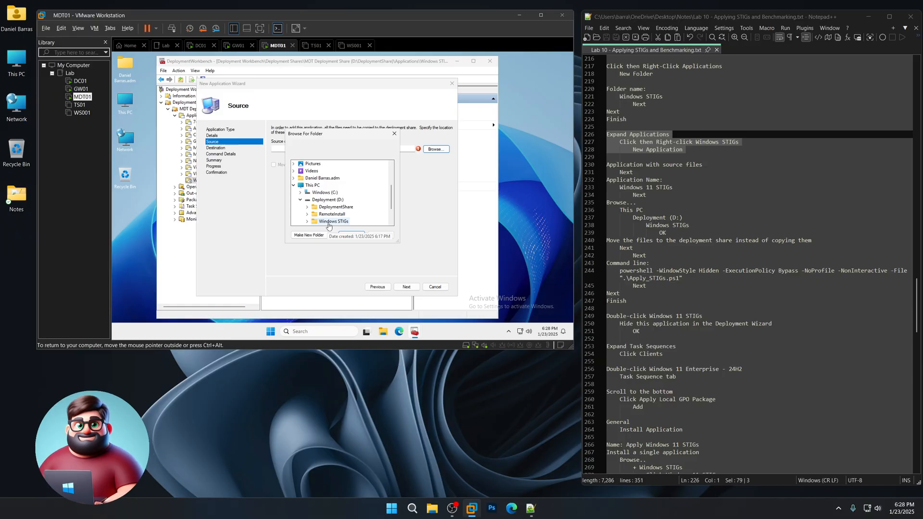
{"action": "left_click", "coordinate": [350, 235]}
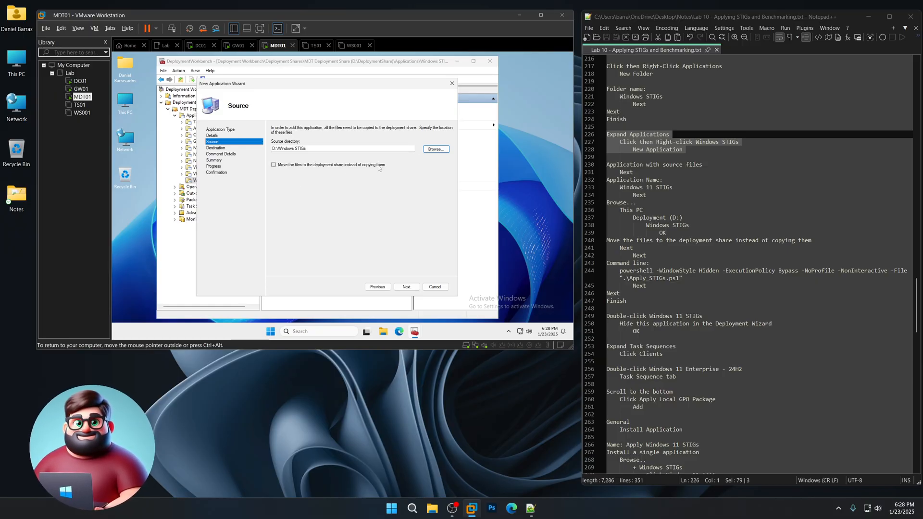
{"action": "left_click", "coordinate": [273, 165]}
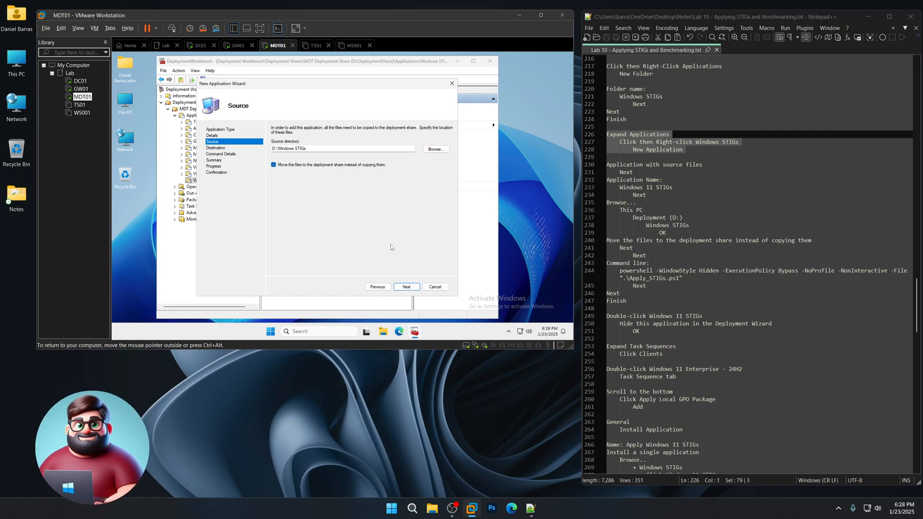
{"action": "left_click", "coordinate": [406, 287]}
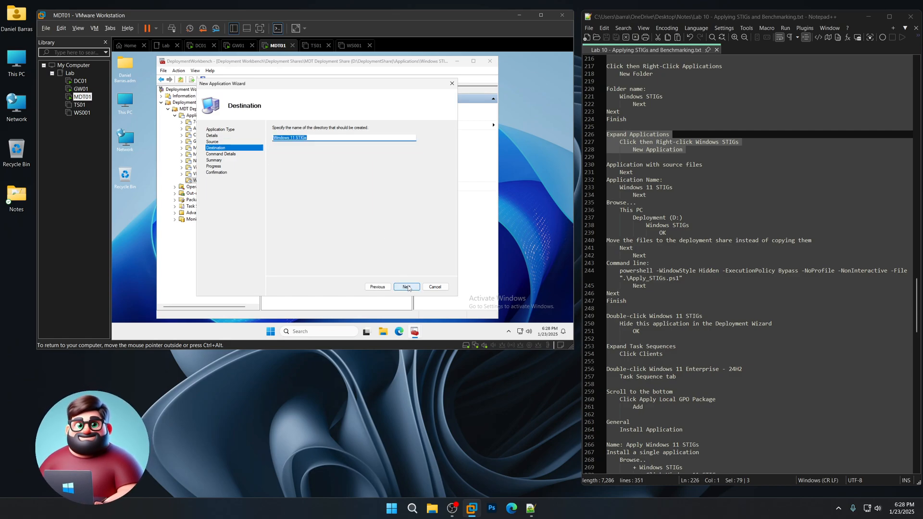
{"action": "left_click", "coordinate": [406, 287]}
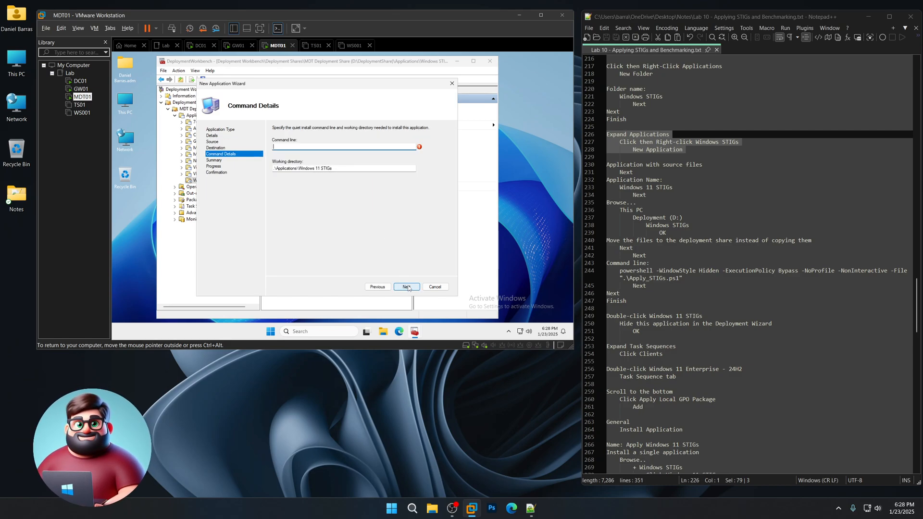
- Set the command line to the PowerShell command running Apply_STIGs.ps1 and complete the import
{"action": "left_click_drag", "start_coordinate": [689, 279], "coordinate": [615, 267]}
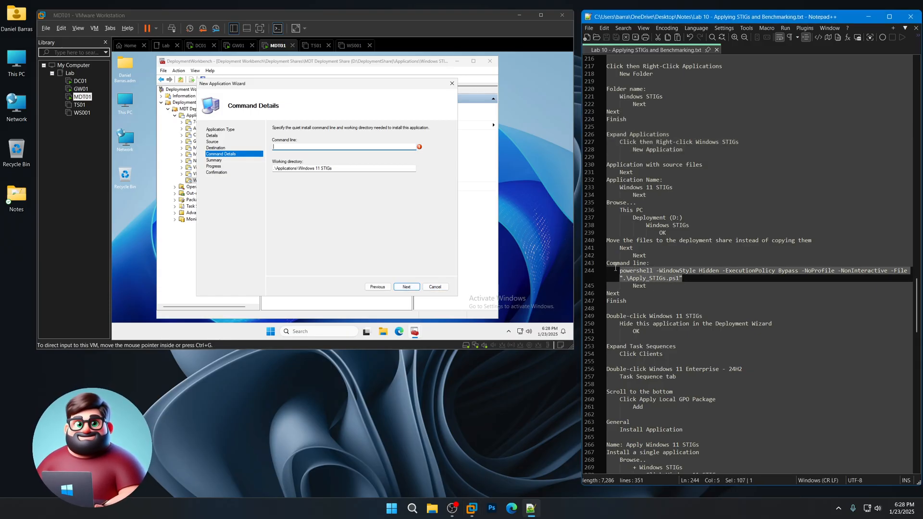
{"action": "right_click", "coordinate": [658, 278]}
{"action": "left_click", "coordinate": [687, 291]}
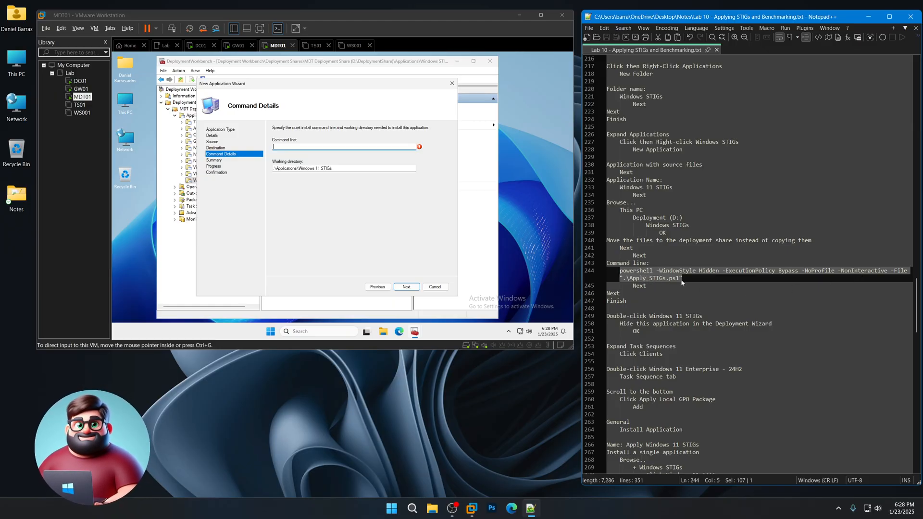
{"action": "left_click", "coordinate": [299, 148]}
{"action": "key", "text": "ctrl+v"}
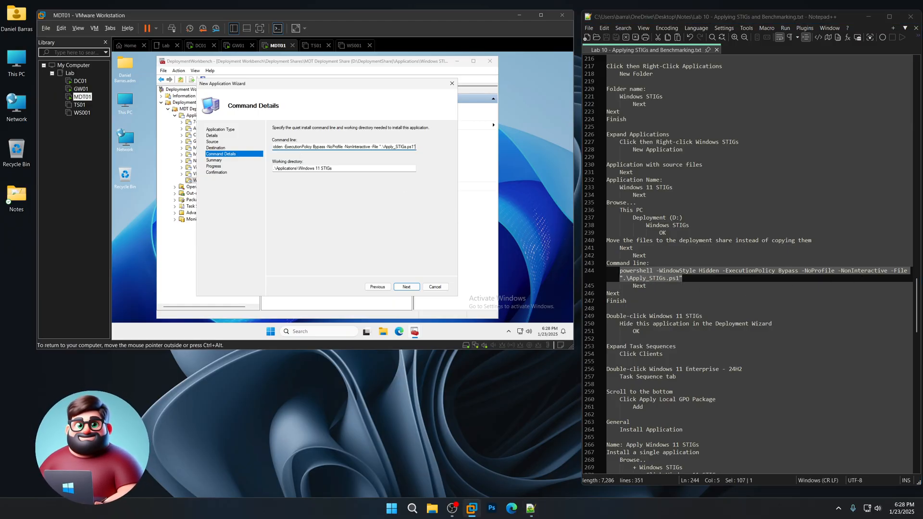
{"action": "left_click", "coordinate": [406, 287]}
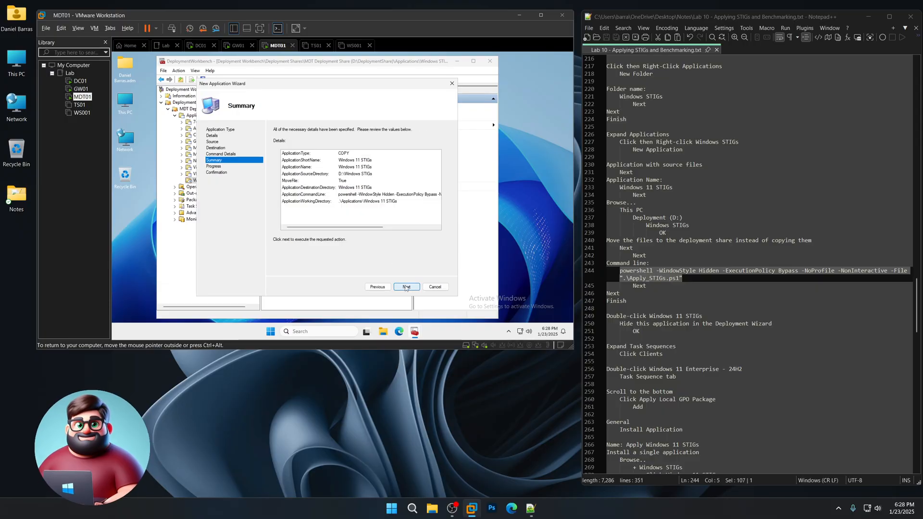
{"action": "left_click", "coordinate": [406, 287]}
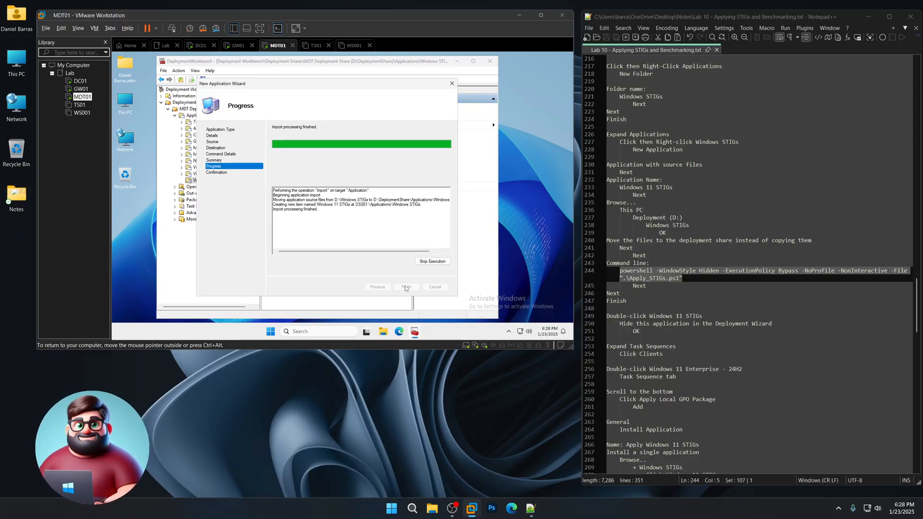
{"action": "left_click", "coordinate": [405, 287]}
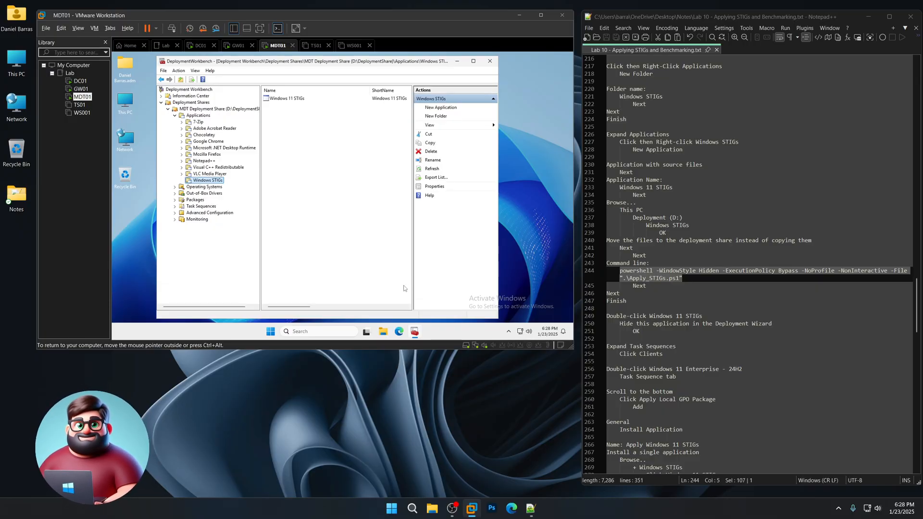
- Mark Windows 11 STIGs as hidden in the Deployment Wizard and save its properties
{"action": "double_click", "coordinate": [294, 98]}
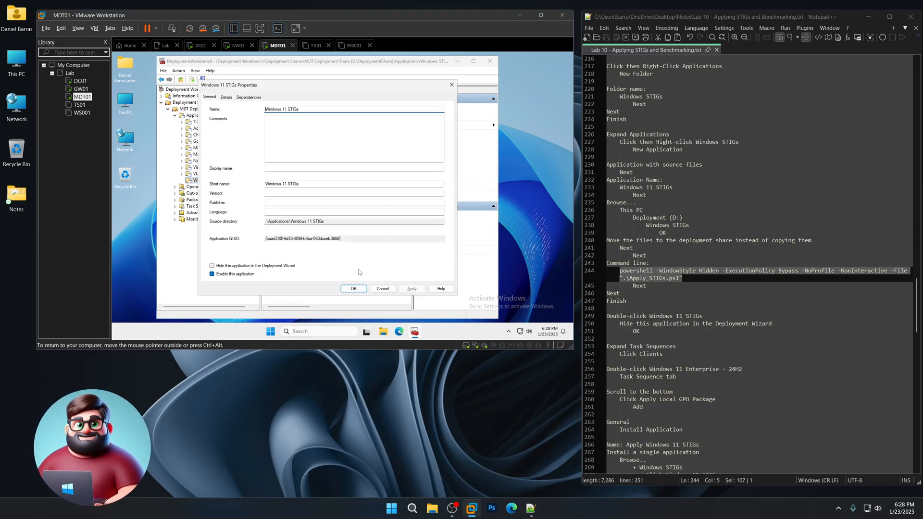
{"action": "left_click", "coordinate": [256, 267]}
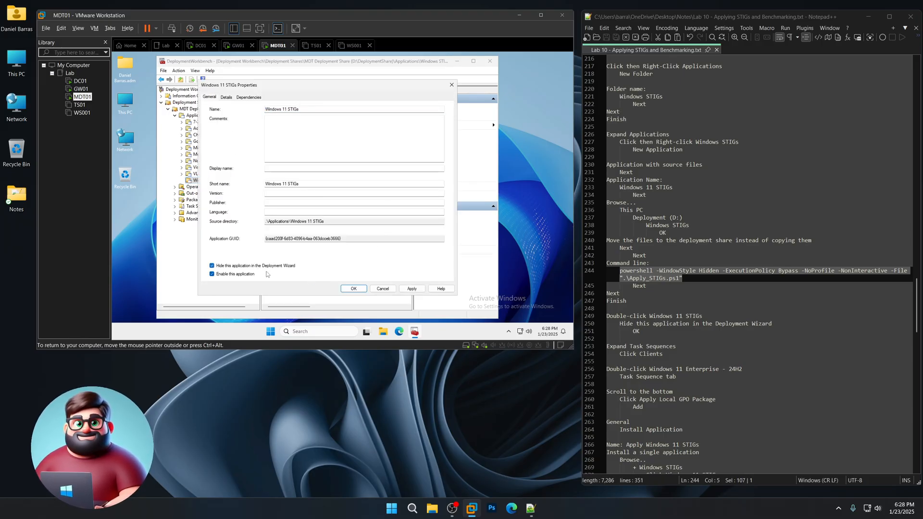
{"action": "left_click", "coordinate": [355, 290]}
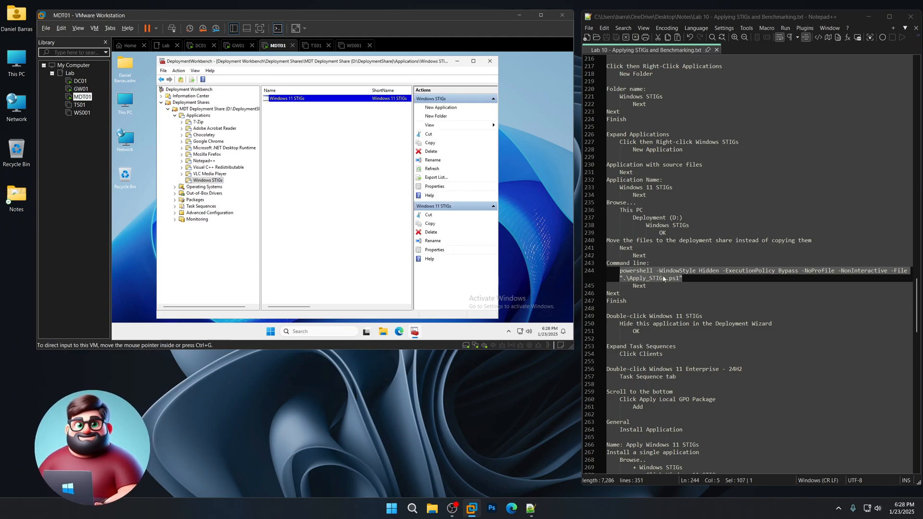
{"action": "scroll", "coordinate": [672, 270], "scroll_direction": "down", "scroll_amount": 9}
{"action": "left_click_drag", "start_coordinate": [665, 149], "coordinate": [607, 142]}
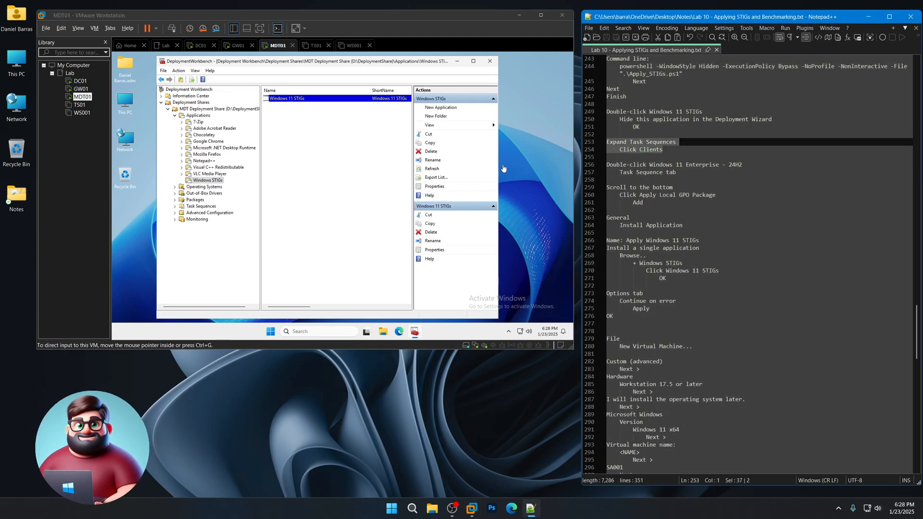
- Open the Windows 11 Enterprise - 24H2 task sequence under Clients and select Apply Local GPO Package as insertion point
{"action": "left_click", "coordinate": [174, 206]}
{"action": "left_click", "coordinate": [174, 206]}
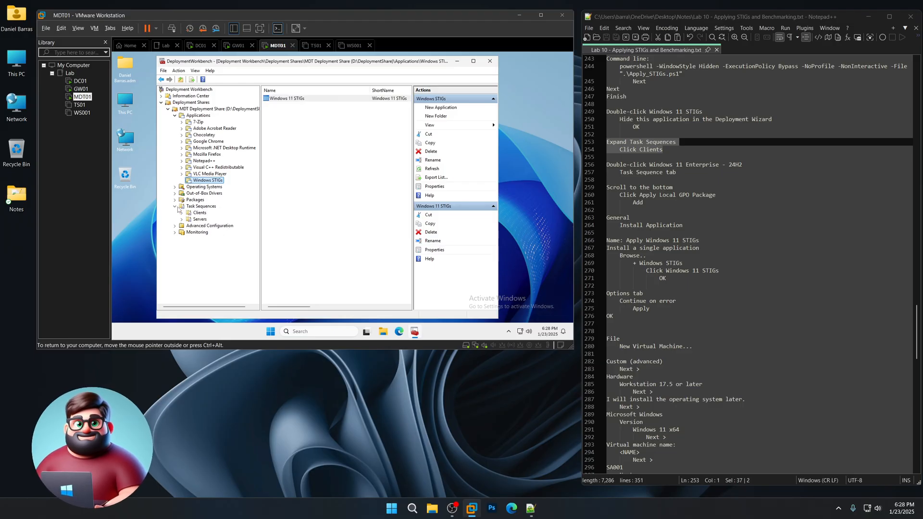
{"action": "left_click", "coordinate": [199, 213]}
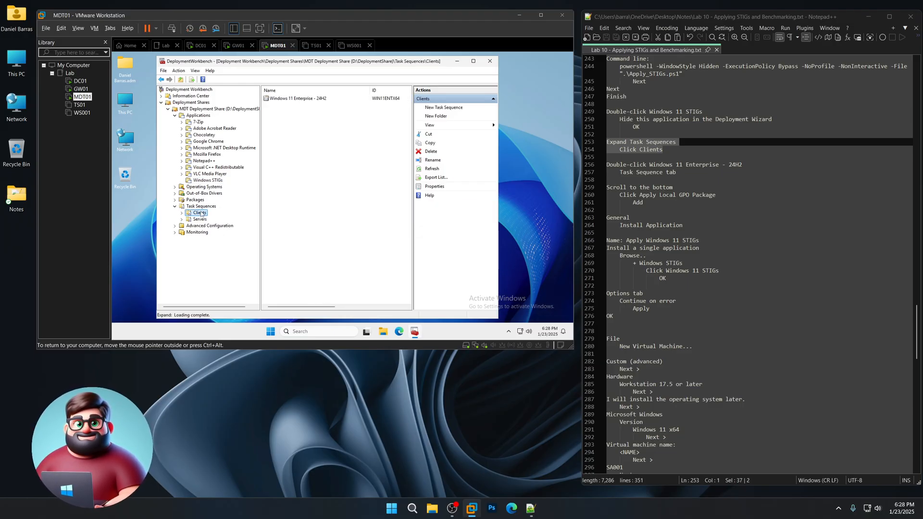
{"action": "double_click", "coordinate": [303, 98]}
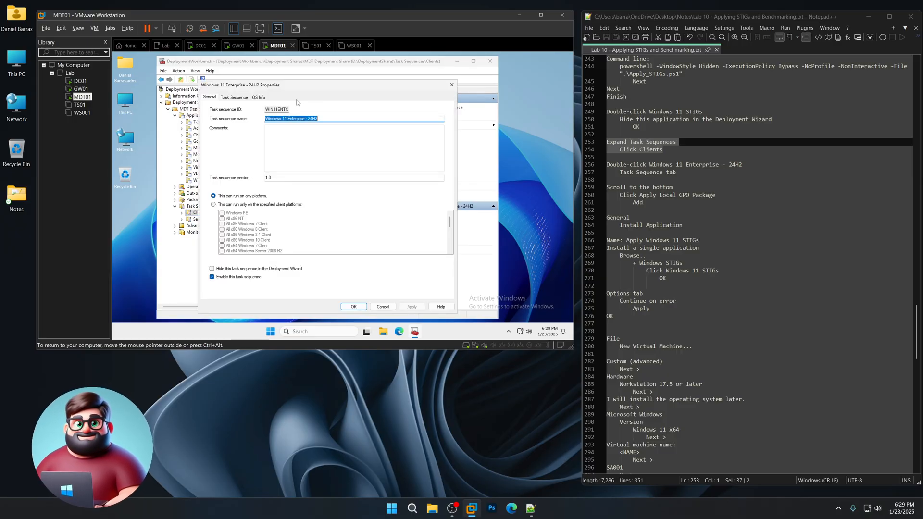
{"action": "left_click", "coordinate": [236, 98]}
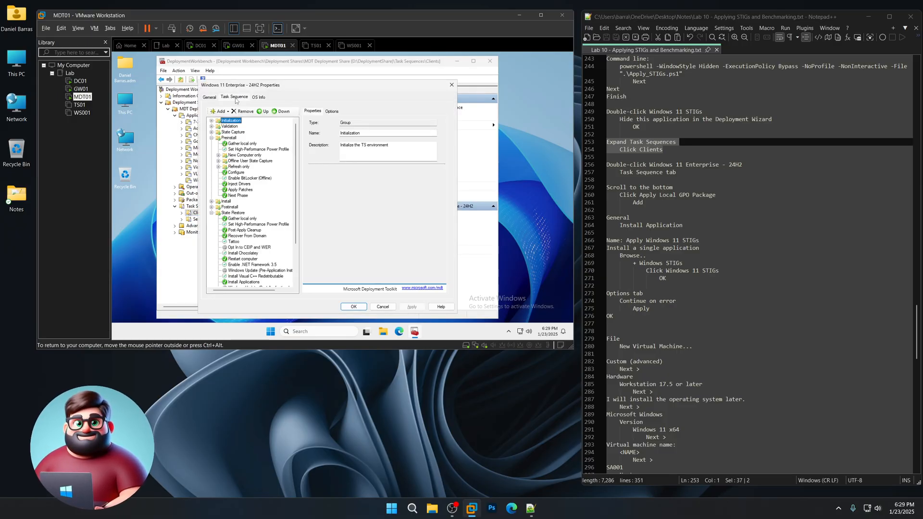
{"action": "scroll", "coordinate": [276, 211], "scroll_direction": "down", "scroll_amount": 3}
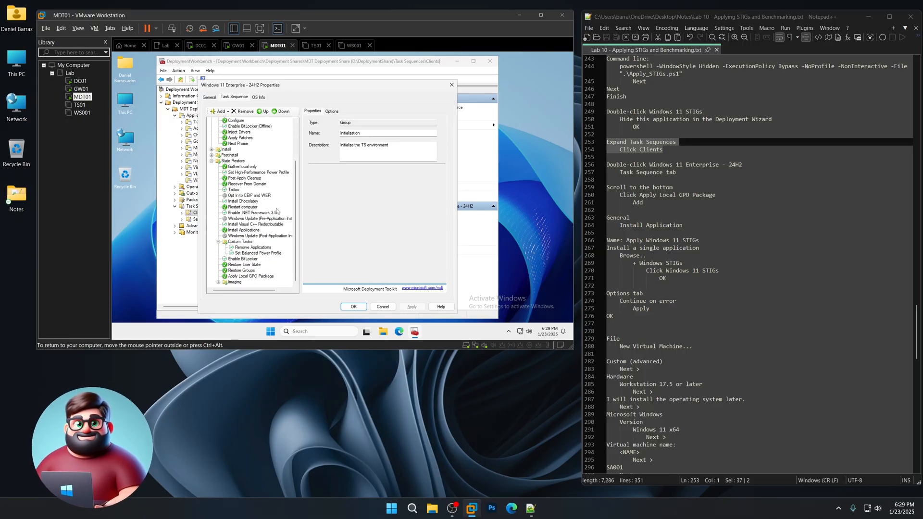
{"action": "left_click", "coordinate": [247, 277]}
{"action": "left_click", "coordinate": [219, 111]}
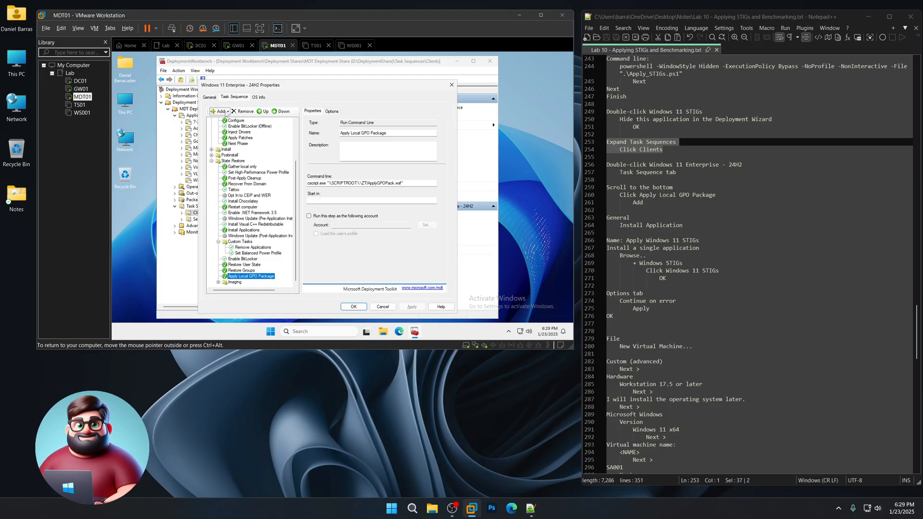
{"action": "mouse_move", "coordinate": [229, 130]}
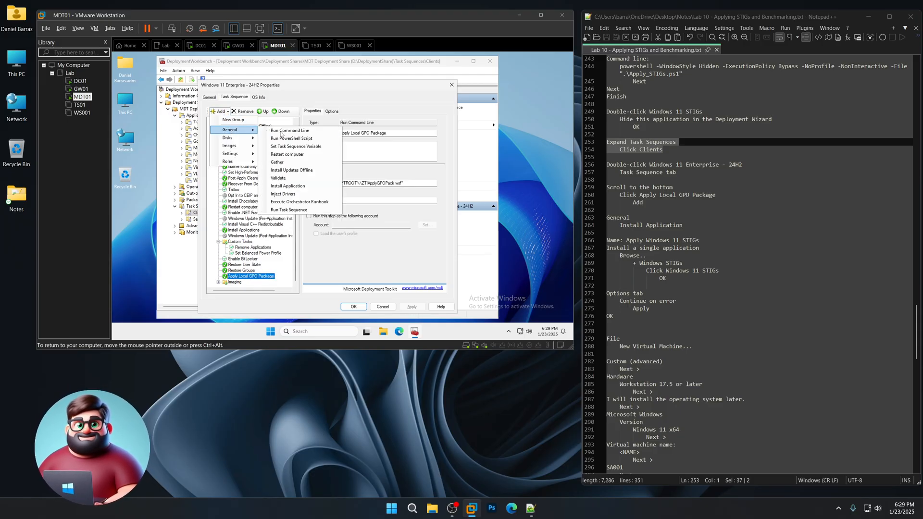
- Add an Install Application step named Apply Windows 11 STIGs
{"action": "left_click", "coordinate": [300, 186]}
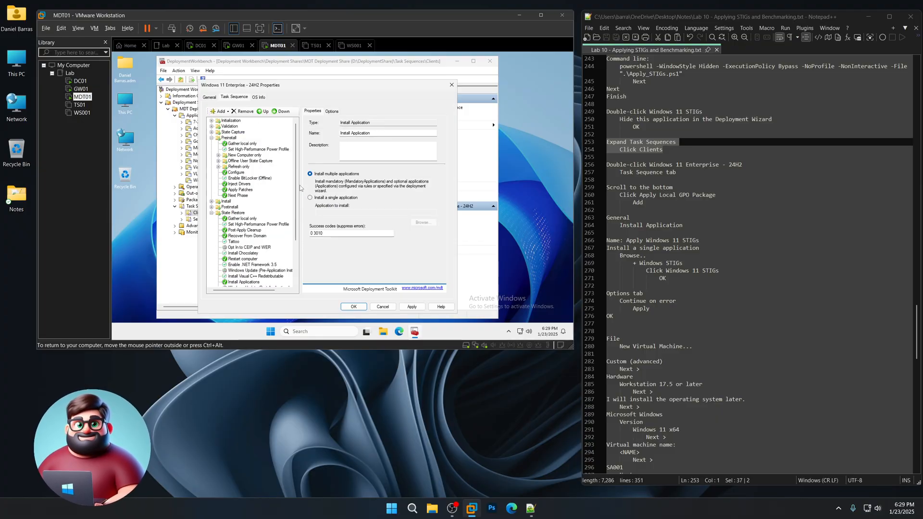
{"action": "left_click_drag", "start_coordinate": [702, 241], "coordinate": [626, 240]}
{"action": "right_click", "coordinate": [642, 244]}
{"action": "left_click", "coordinate": [673, 255]}
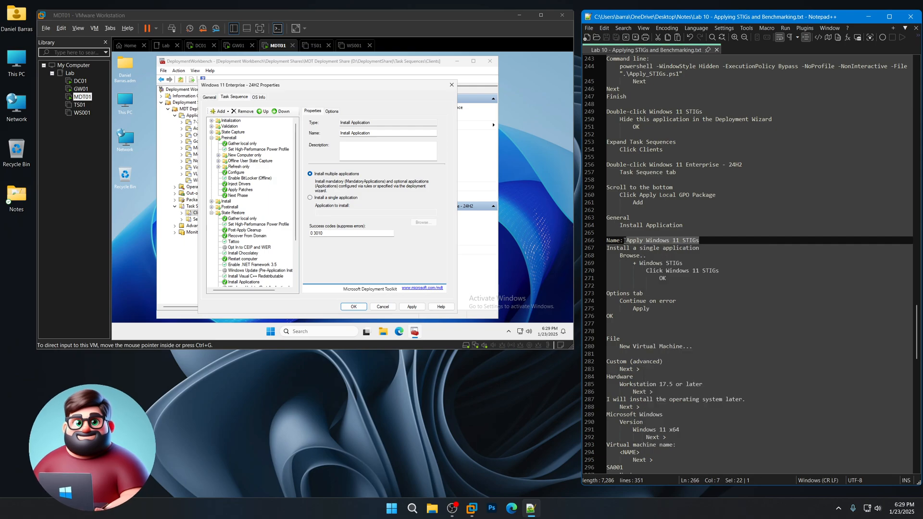
{"action": "triple_click", "coordinate": [375, 134]}
{"action": "key", "text": "ctrl+v"}
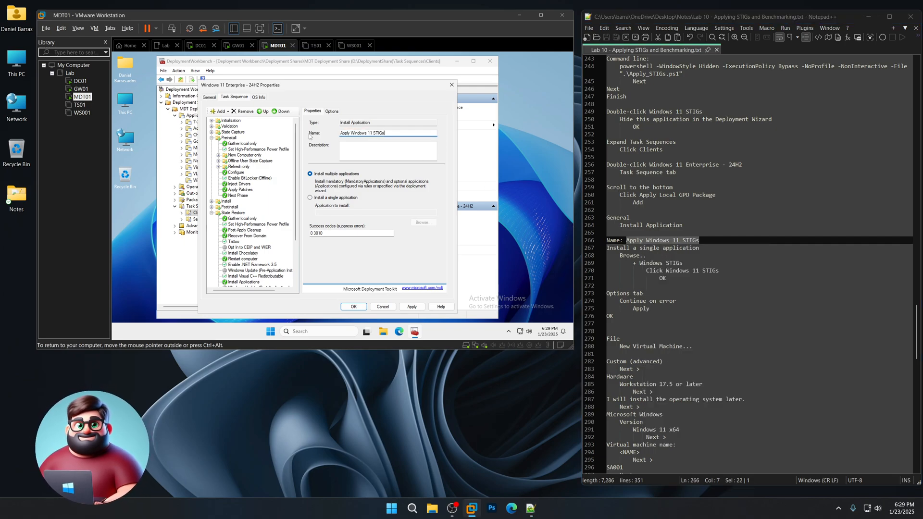
- Set the step to install the single application Windows STIGs > Windows 11 STIGs
{"action": "left_click", "coordinate": [310, 197]}
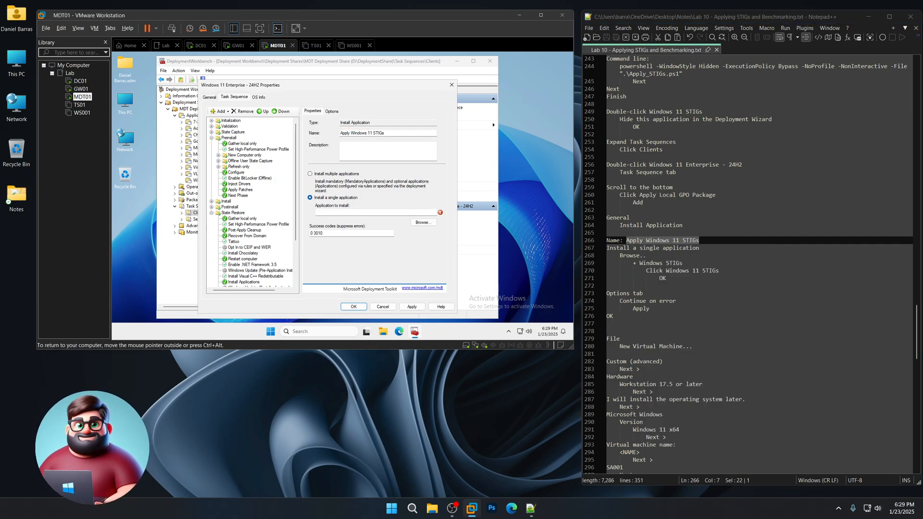
{"action": "left_click", "coordinate": [422, 222]}
{"action": "left_click", "coordinate": [165, 162]}
{"action": "left_click", "coordinate": [199, 168]}
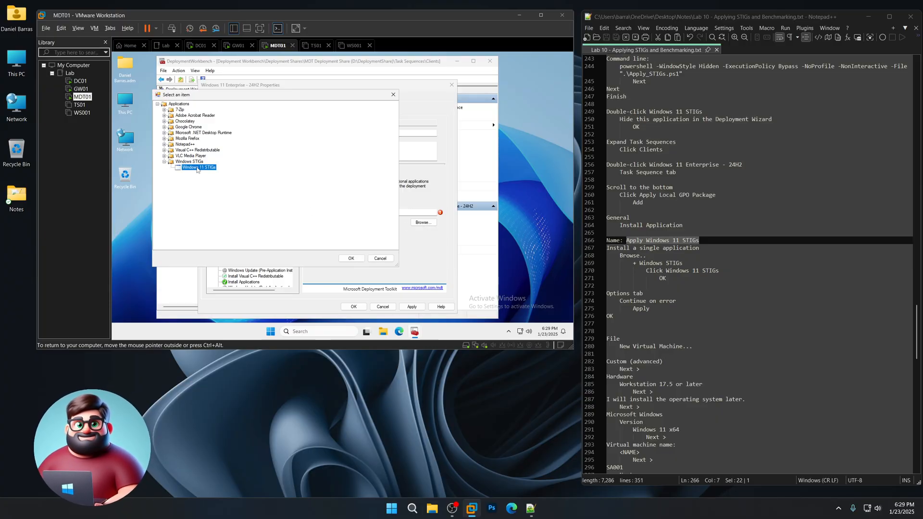
{"action": "left_click", "coordinate": [351, 259]}
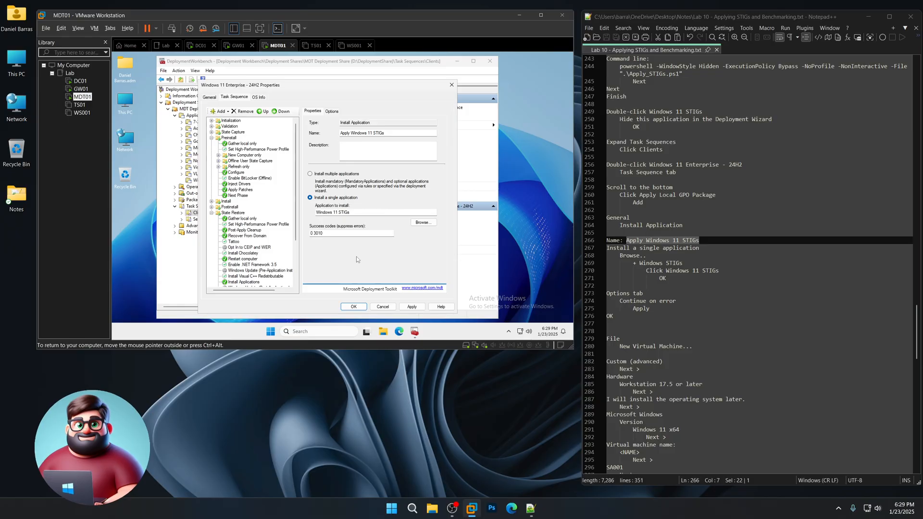
- Enable Continue on error for the step and save the task sequence
{"action": "left_click", "coordinate": [336, 112]}
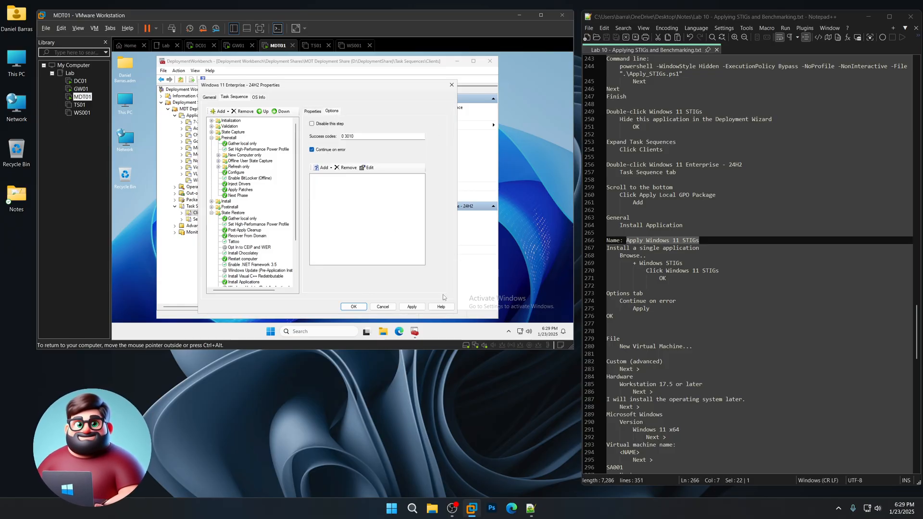
{"action": "left_click", "coordinate": [412, 307]}
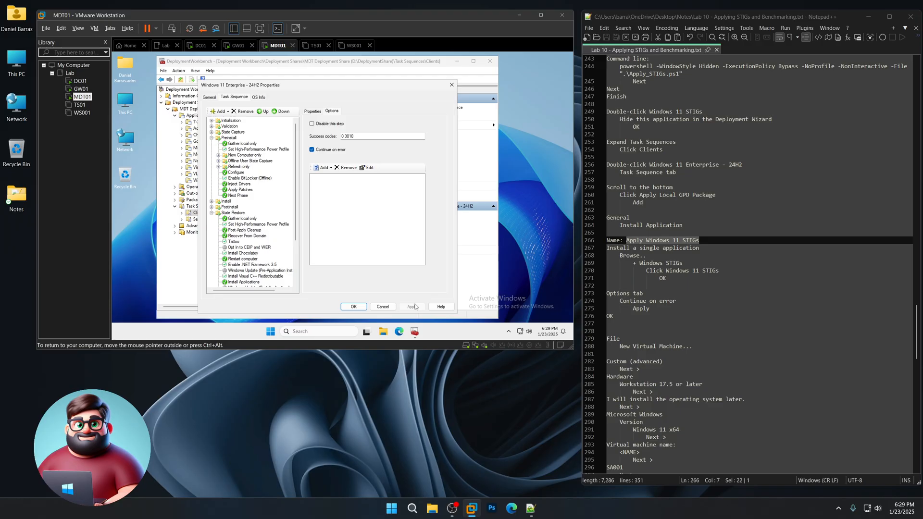
{"action": "left_click", "coordinate": [354, 307]}
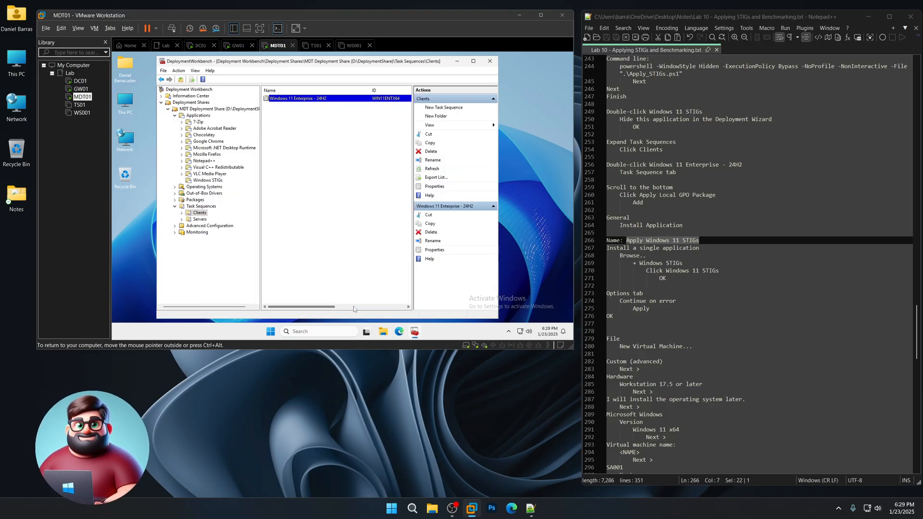
{"action": "scroll", "coordinate": [682, 252], "scroll_direction": "down", "scroll_amount": 10}
{"action": "scroll", "coordinate": [668, 264], "scroll_direction": "down", "scroll_amount": 1}
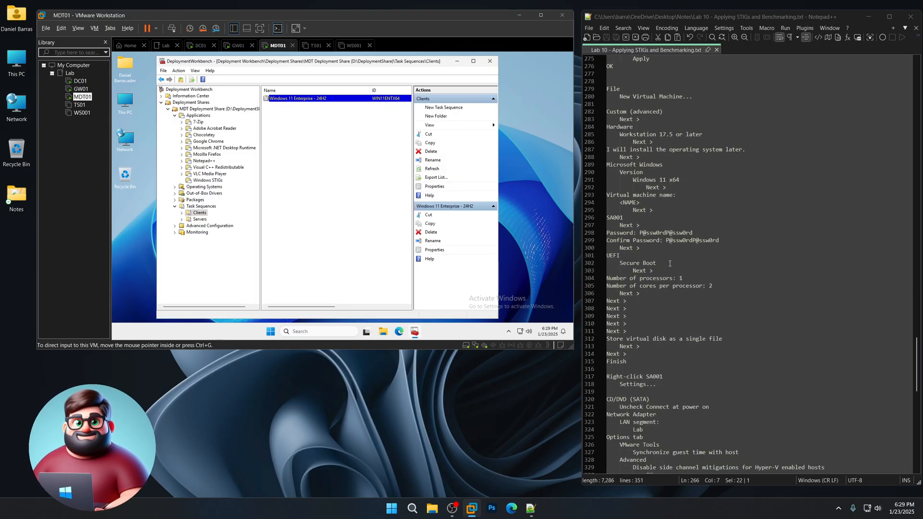
- Start a custom new VM with Workstation 17.5 compatibility, OS installed later, Windows 11 x64 guest
{"action": "right_click", "coordinate": [74, 140]}
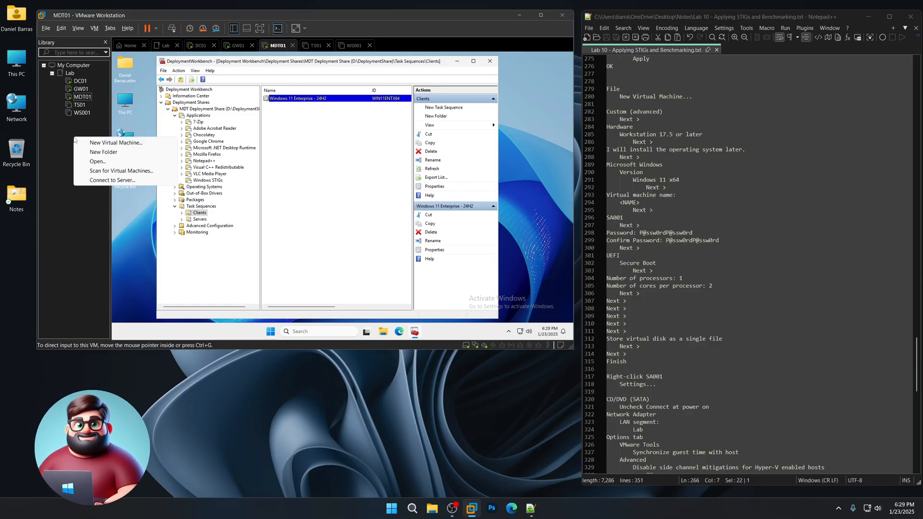
{"action": "left_click", "coordinate": [47, 28]}
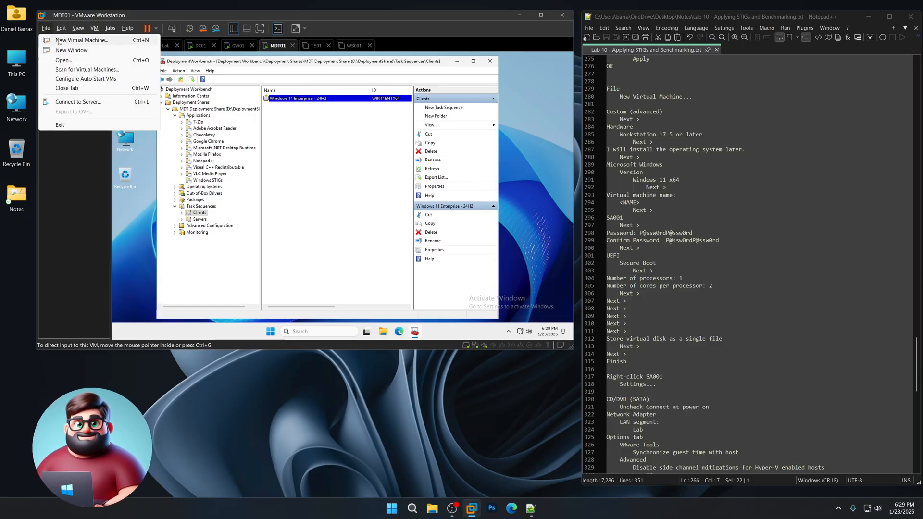
{"action": "left_click", "coordinate": [58, 38]}
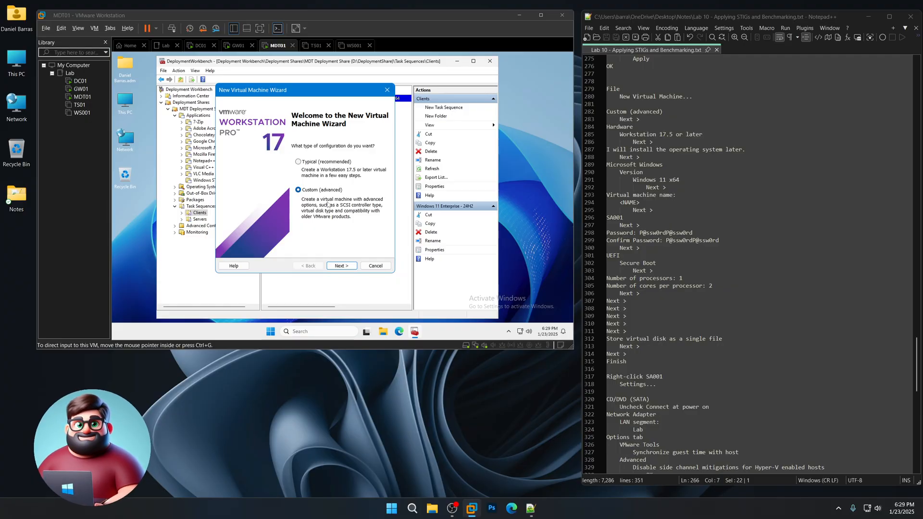
{"action": "left_click", "coordinate": [345, 266]}
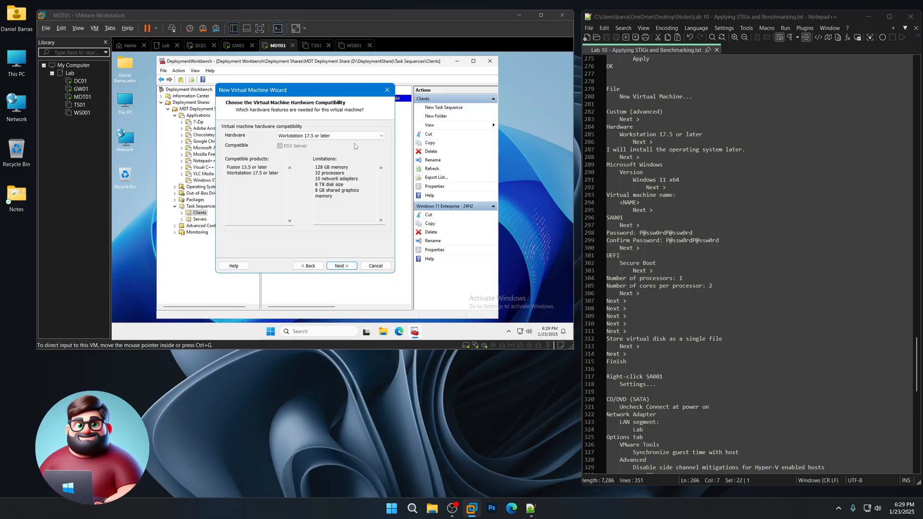
{"action": "left_click", "coordinate": [346, 267]}
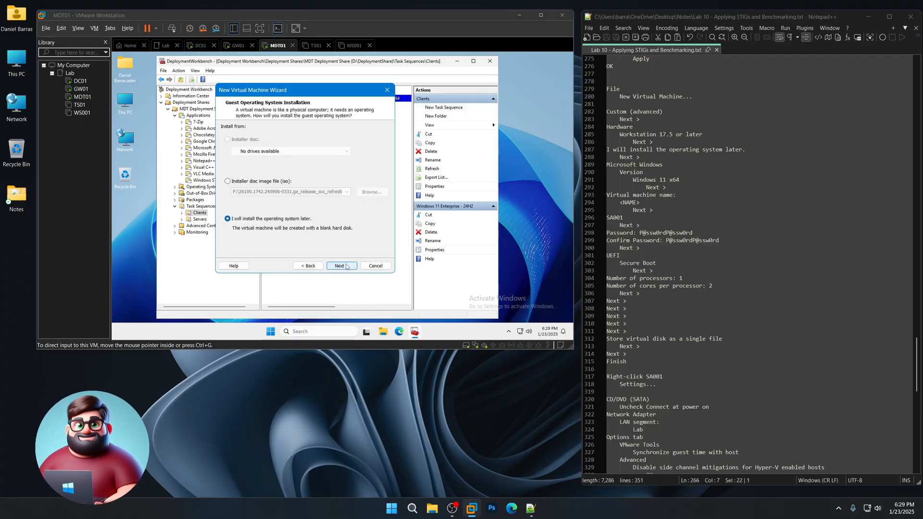
{"action": "left_click", "coordinate": [346, 267]}
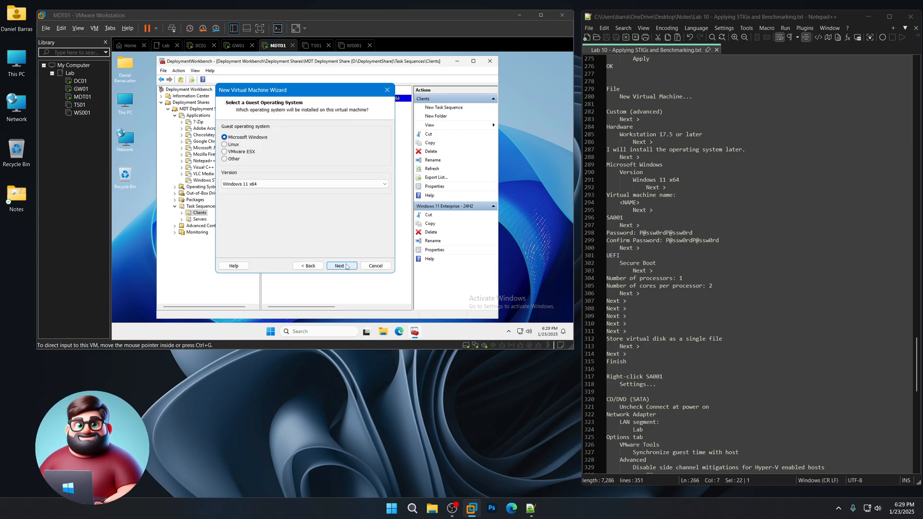
{"action": "left_click", "coordinate": [284, 185]}
{"action": "left_click", "coordinate": [249, 192]}
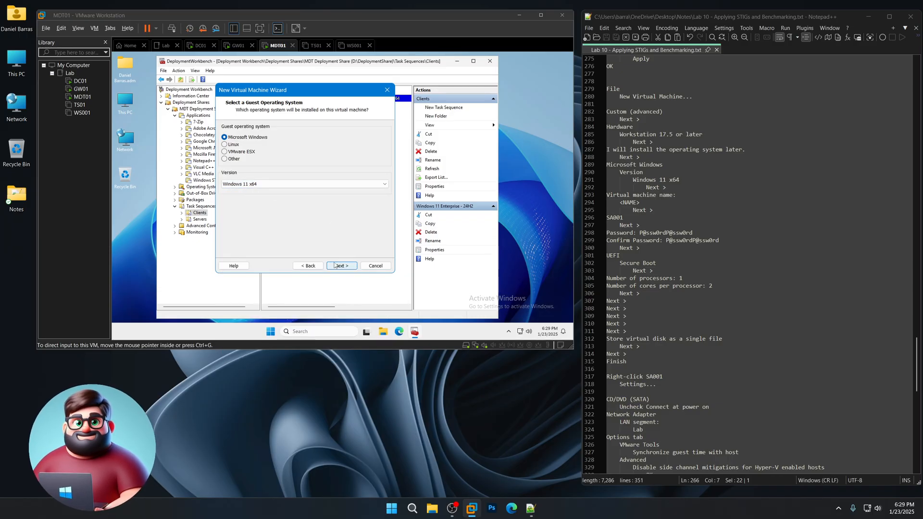
- Name the virtual machine SA001 under F:\Virtual Machines\SA001 and select the encryption password in the notes
{"action": "left_click", "coordinate": [343, 267]}
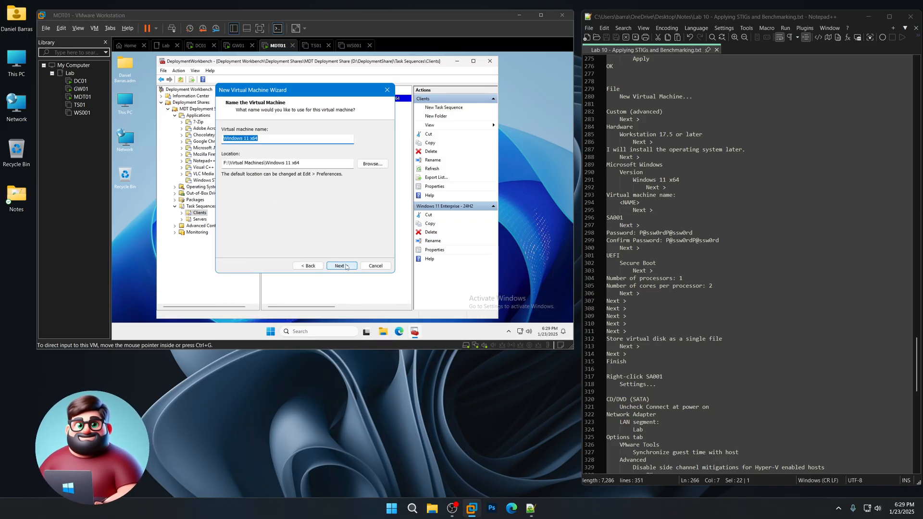
{"action": "type", "text": "SA001"}
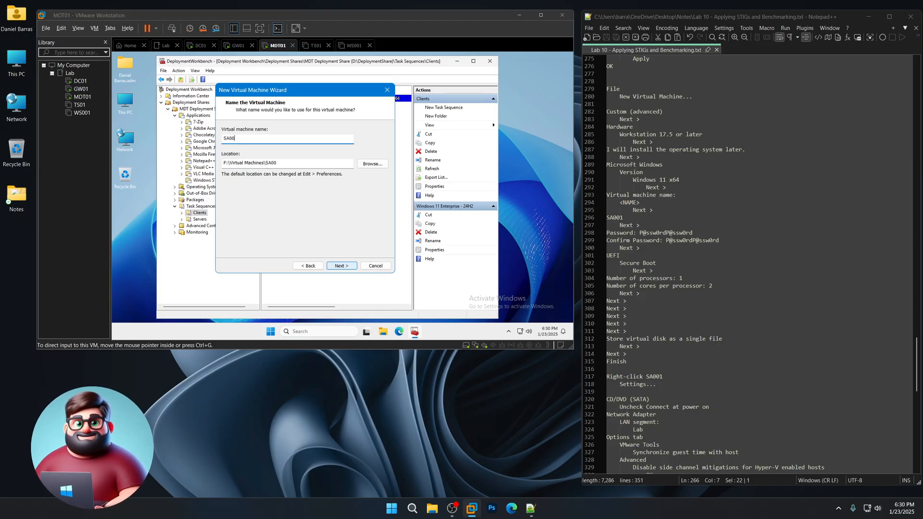
{"action": "left_click", "coordinate": [343, 267]}
{"action": "left_click_drag", "start_coordinate": [691, 232], "coordinate": [641, 232]}
- Set the encryption password from the notes in both password and confirmation fields
{"action": "right_click", "coordinate": [654, 234]}
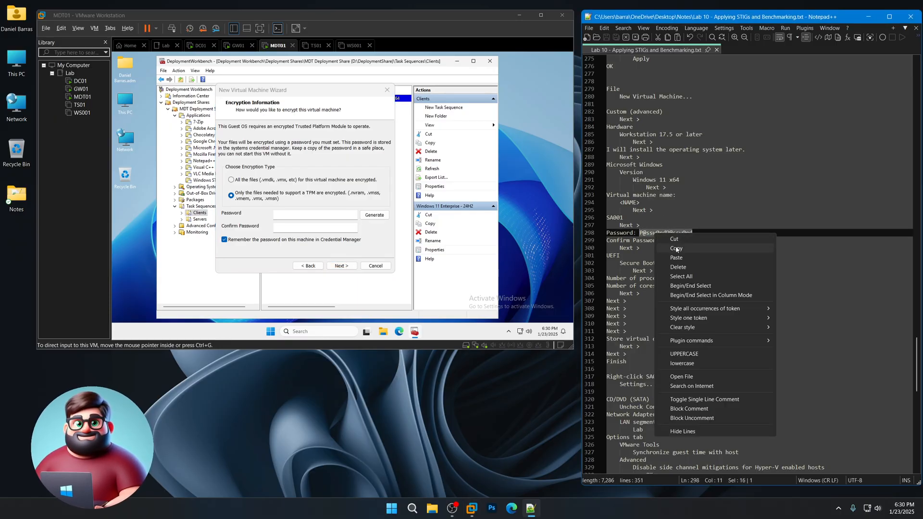
{"action": "left_click", "coordinate": [673, 249]}
{"action": "left_click", "coordinate": [303, 216]}
{"action": "key", "text": "ctrl+v"}
{"action": "left_click", "coordinate": [302, 226]}
{"action": "key", "text": "ctrl+v"}
{"action": "left_click", "coordinate": [342, 266]}
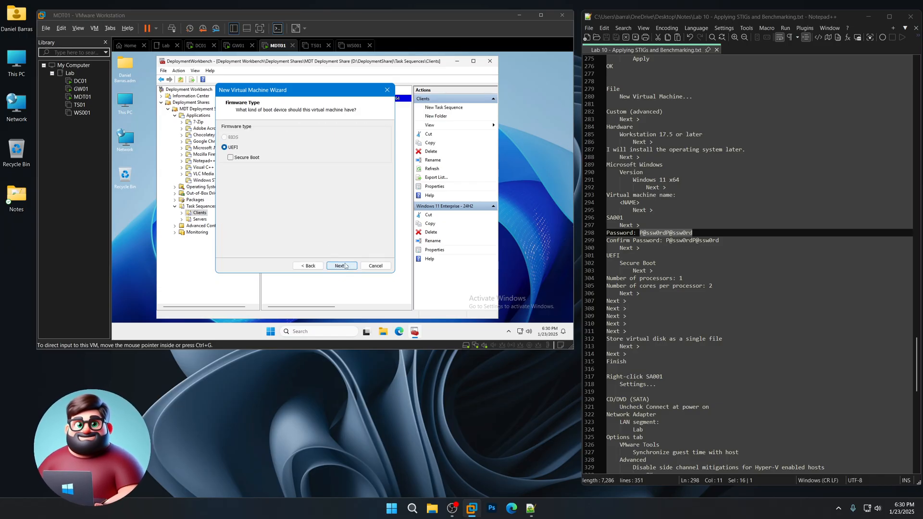
- Enable Secure Boot and configure 1 processor with 2 cores
{"action": "left_click", "coordinate": [231, 158]}
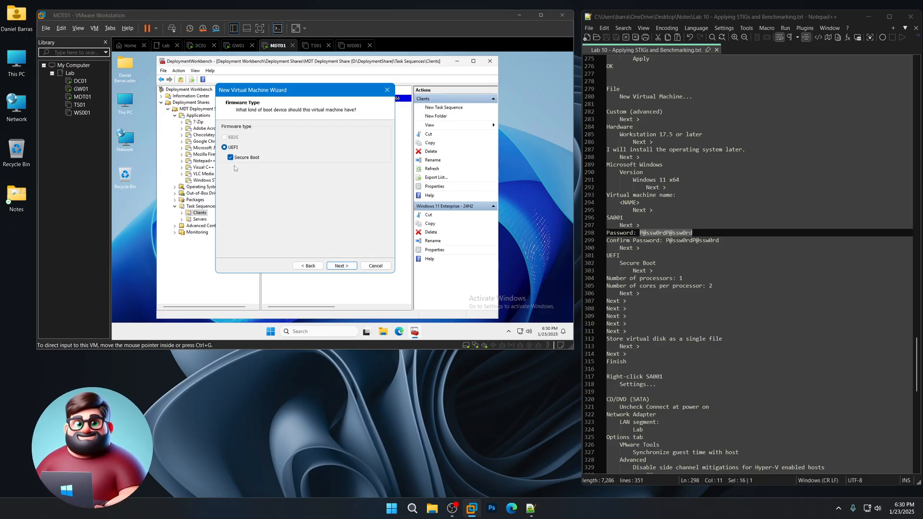
{"action": "left_click", "coordinate": [341, 266]}
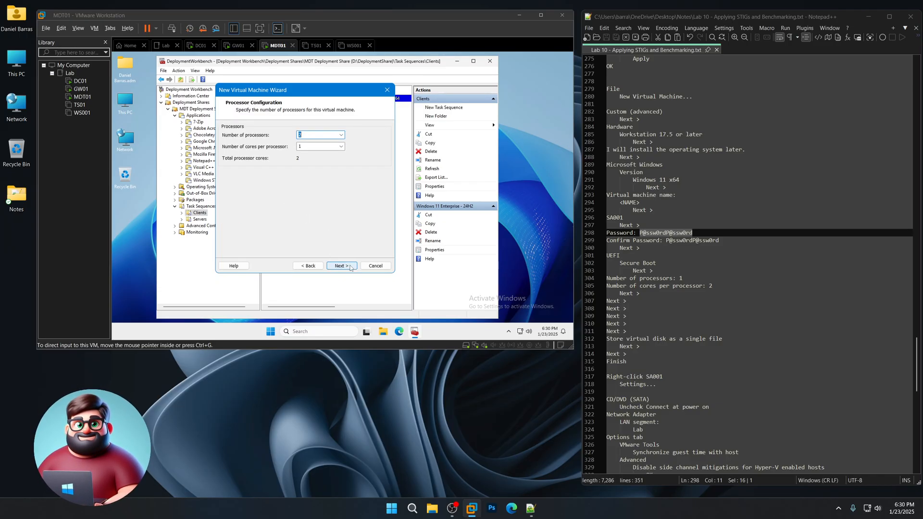
{"action": "left_click", "coordinate": [340, 135]}
{"action": "left_click", "coordinate": [340, 142]}
{"action": "left_click", "coordinate": [340, 146]}
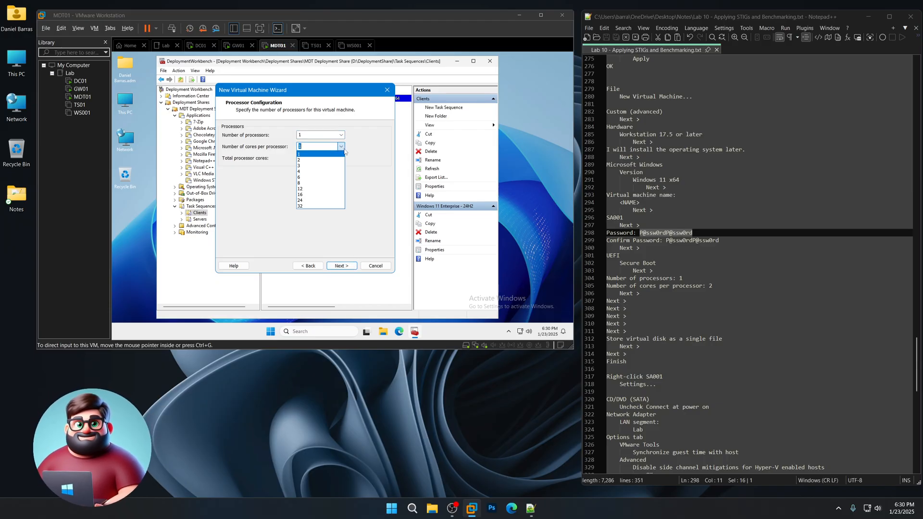
{"action": "left_click", "coordinate": [337, 159]}
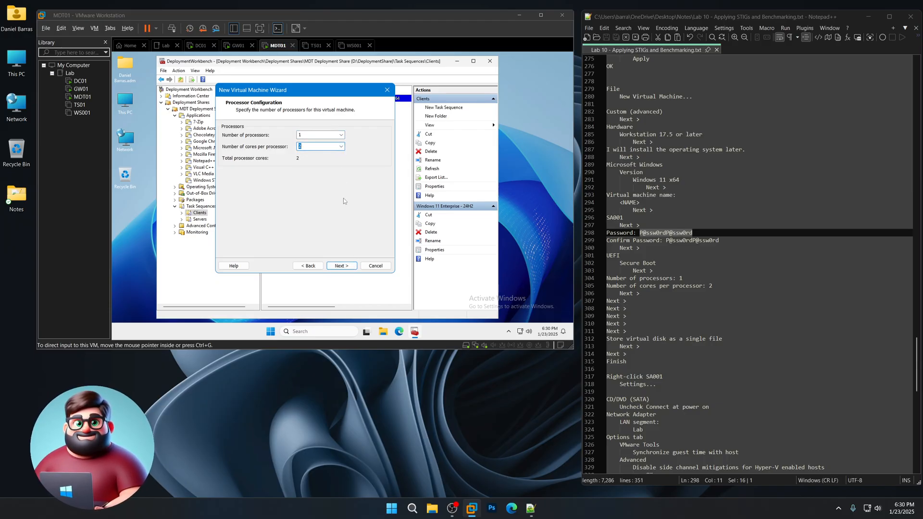
{"action": "left_click", "coordinate": [341, 266]}
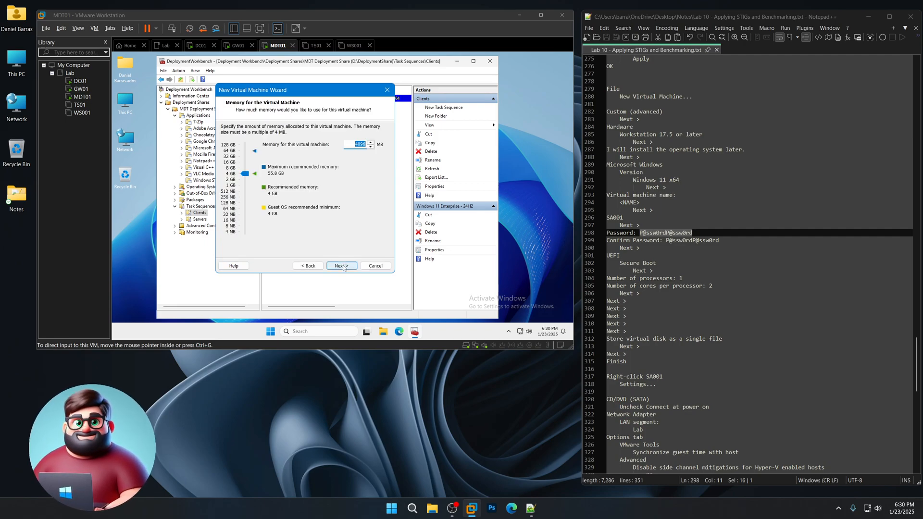
- Keep 4096 MB memory, NAT and NVMe defaults, create a 64 GB single-file disk, and finish SA001
{"action": "left_click", "coordinate": [342, 266]}
{"action": "left_click", "coordinate": [343, 266]}
{"action": "left_click", "coordinate": [343, 266]}
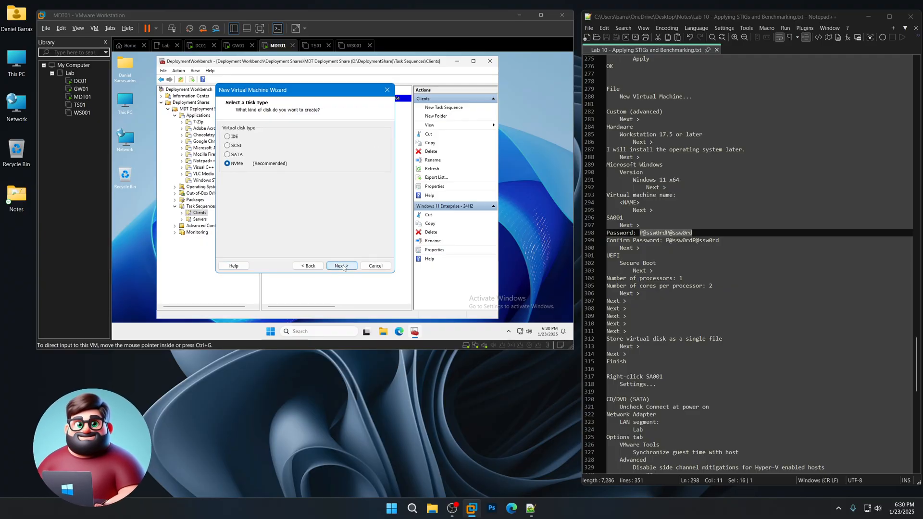
{"action": "left_click", "coordinate": [342, 265]}
{"action": "left_click", "coordinate": [343, 268]}
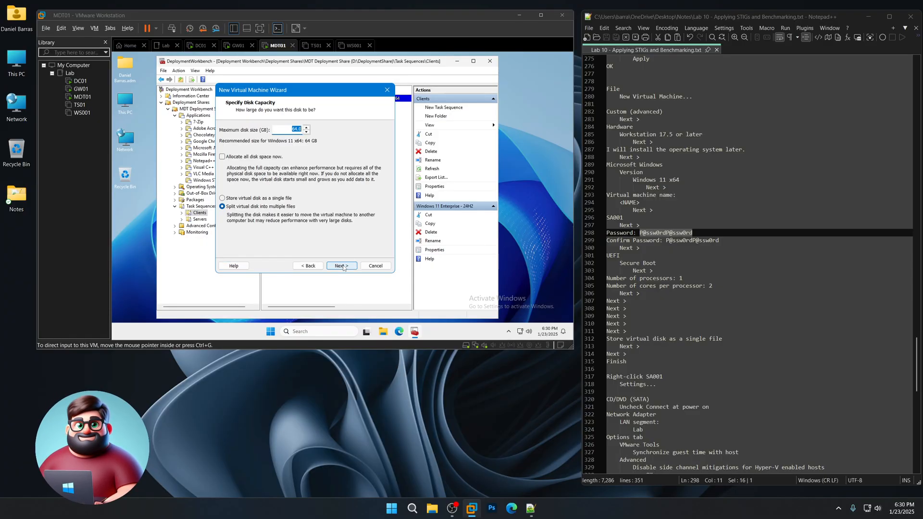
{"action": "left_click", "coordinate": [252, 198]}
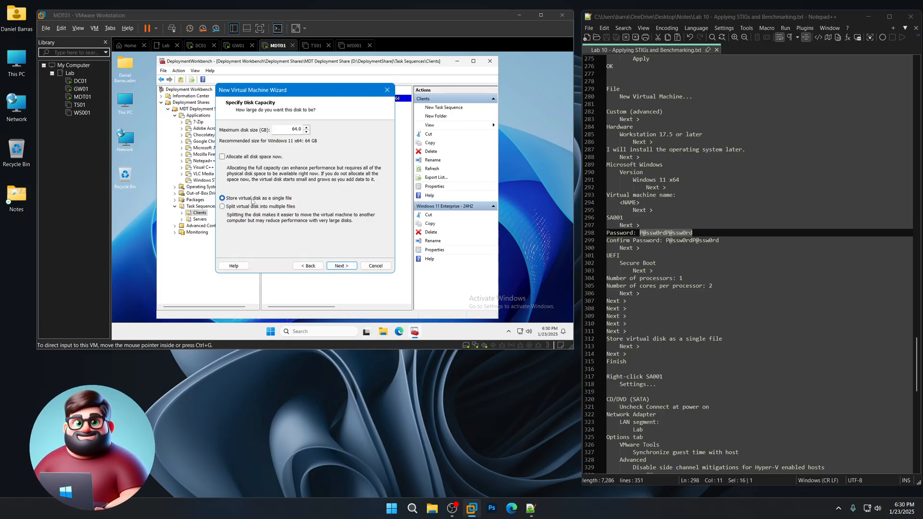
{"action": "left_click", "coordinate": [343, 266]}
{"action": "left_click", "coordinate": [344, 266]}
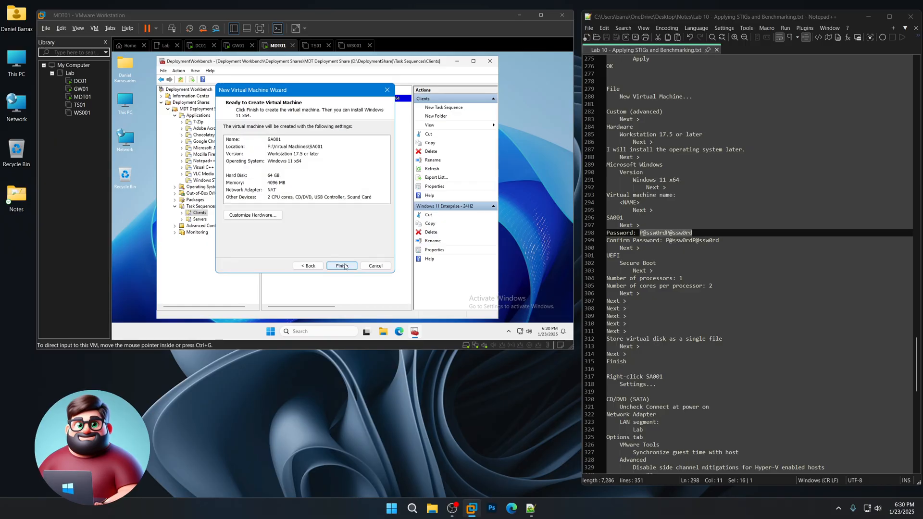
{"action": "left_click", "coordinate": [344, 266]}
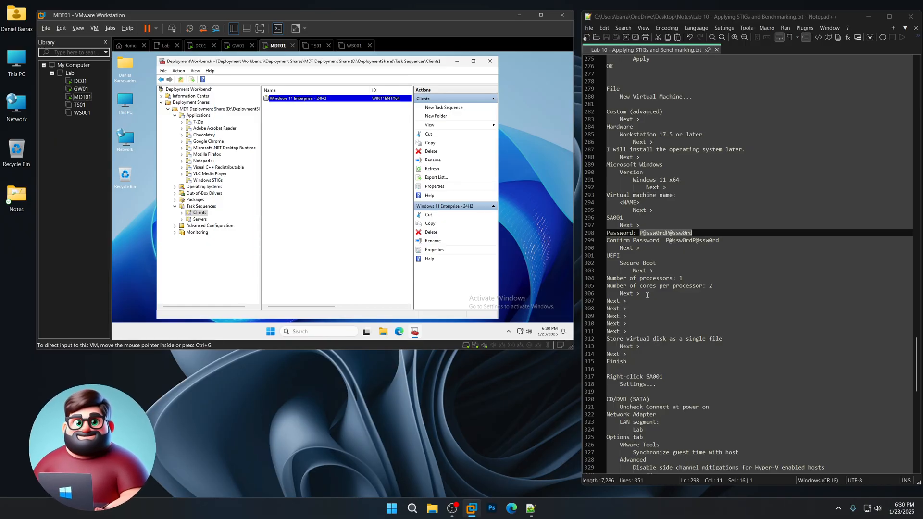
- Open SA001's settings and stop the CD/DVD drive connecting at power on
{"action": "scroll", "coordinate": [650, 306], "scroll_direction": "down", "scroll_amount": 6}
{"action": "scroll", "coordinate": [650, 306], "scroll_direction": "down", "scroll_amount": 5}
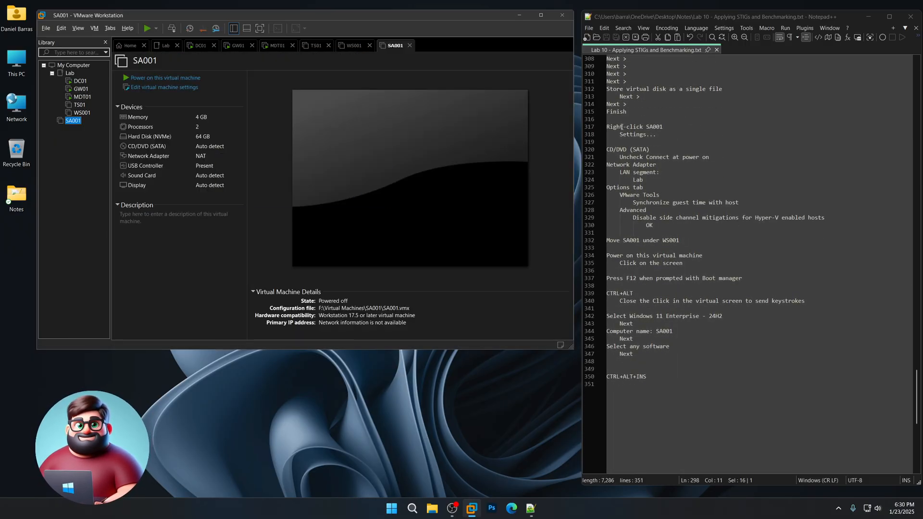
{"action": "left_click_drag", "start_coordinate": [607, 126], "coordinate": [686, 242]}
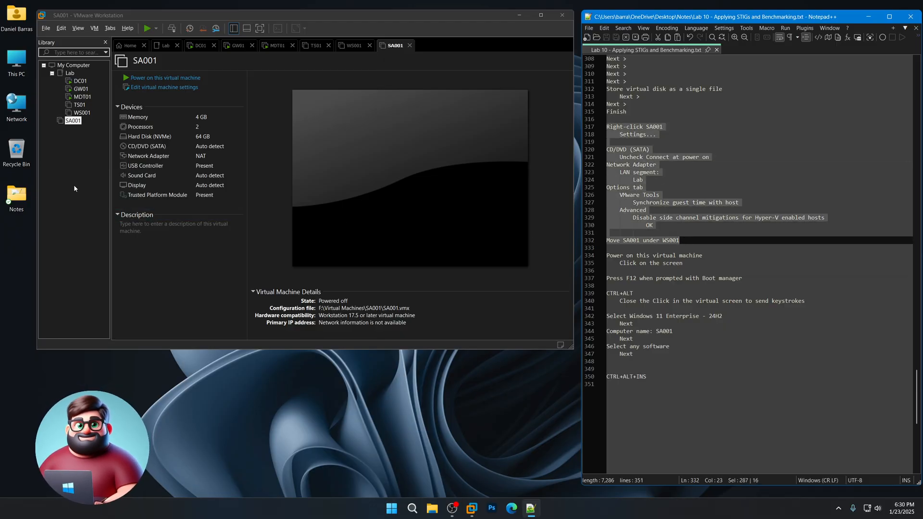
{"action": "left_click", "coordinate": [73, 120]}
{"action": "right_click", "coordinate": [72, 122]}
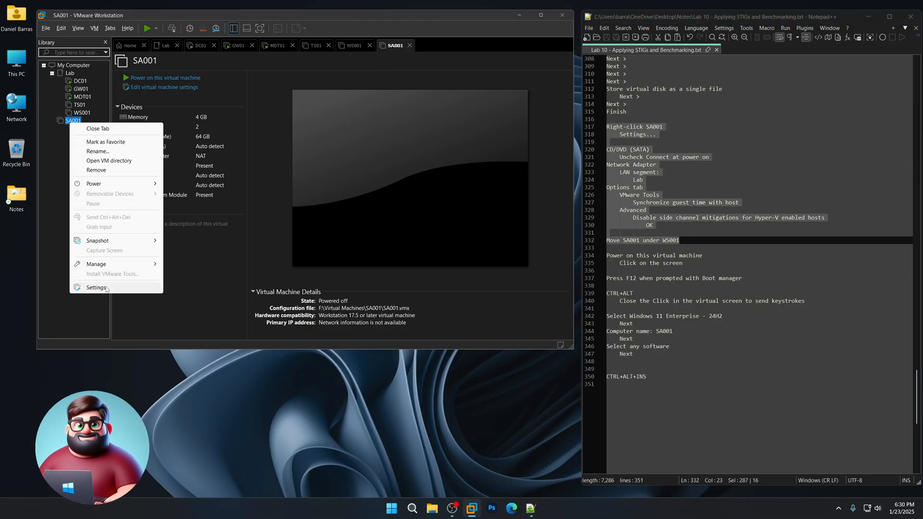
{"action": "left_click", "coordinate": [106, 288]}
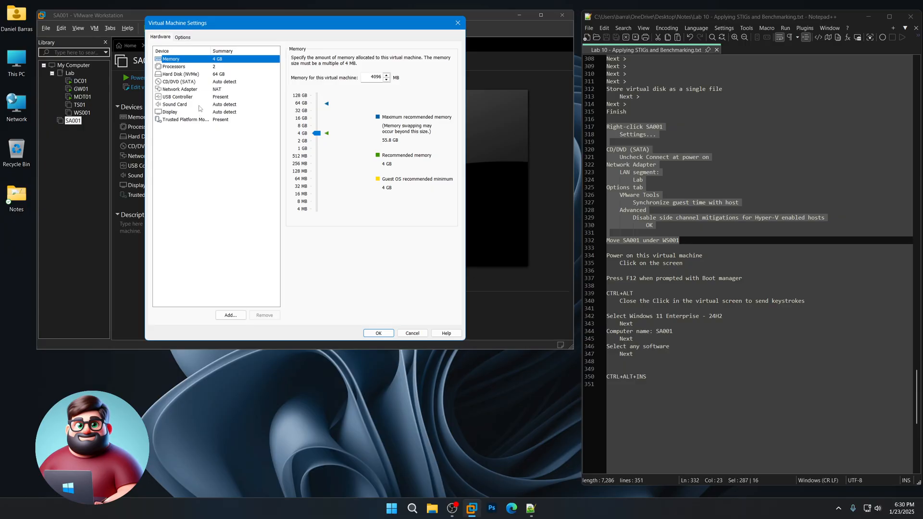
{"action": "left_click", "coordinate": [202, 82]}
{"action": "left_click", "coordinate": [319, 67]}
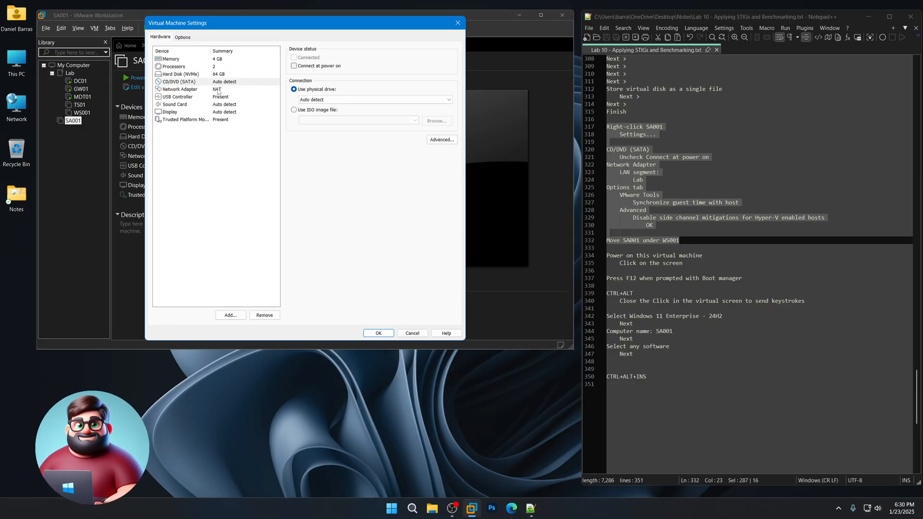
- Connect SA001's network adapter to the Lab LAN segment
{"action": "left_click", "coordinate": [219, 91]}
{"action": "left_click", "coordinate": [294, 148]}
{"action": "left_click", "coordinate": [316, 157]}
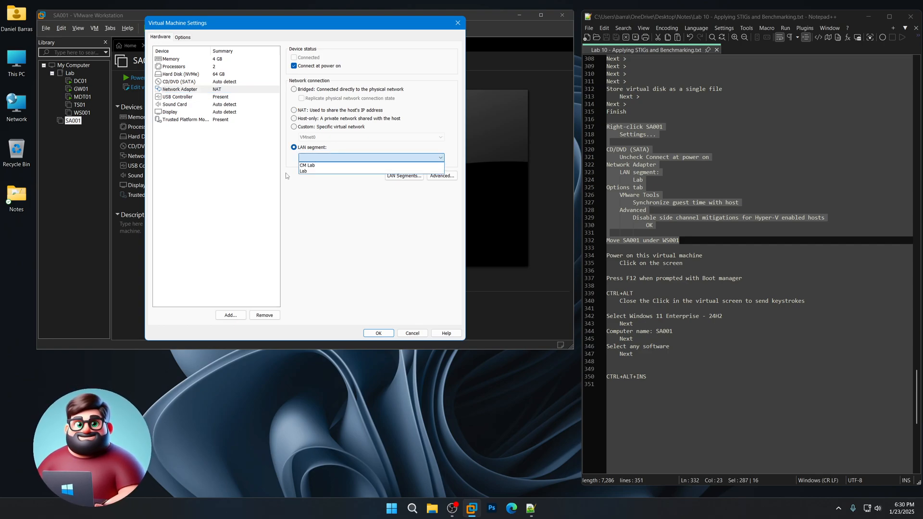
{"action": "left_click", "coordinate": [306, 171]}
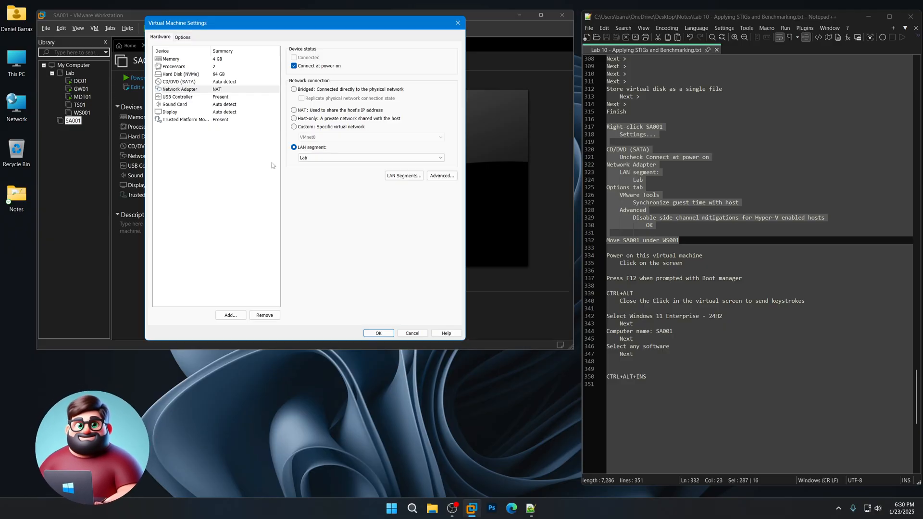
- Turn on guest time sync with the host, disable Hyper-V side-channel mitigations, and save
{"action": "left_click", "coordinate": [183, 41]}
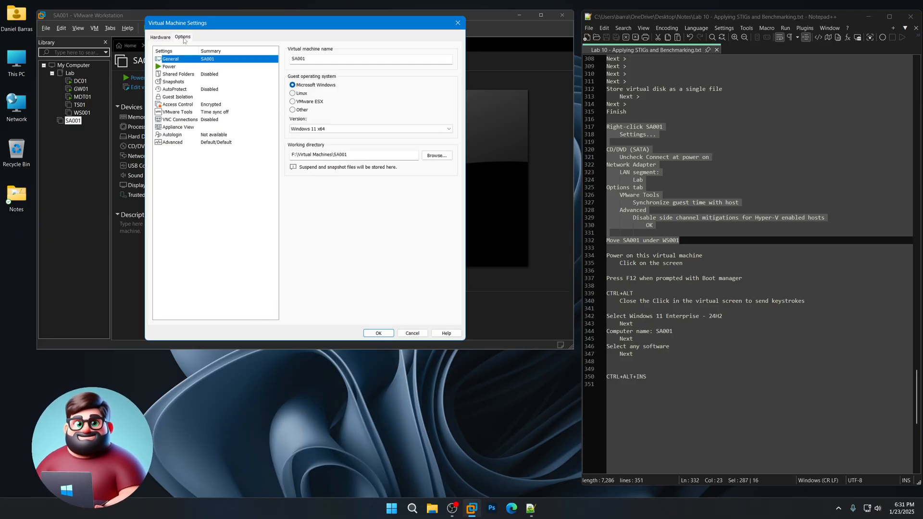
{"action": "left_click", "coordinate": [210, 114]}
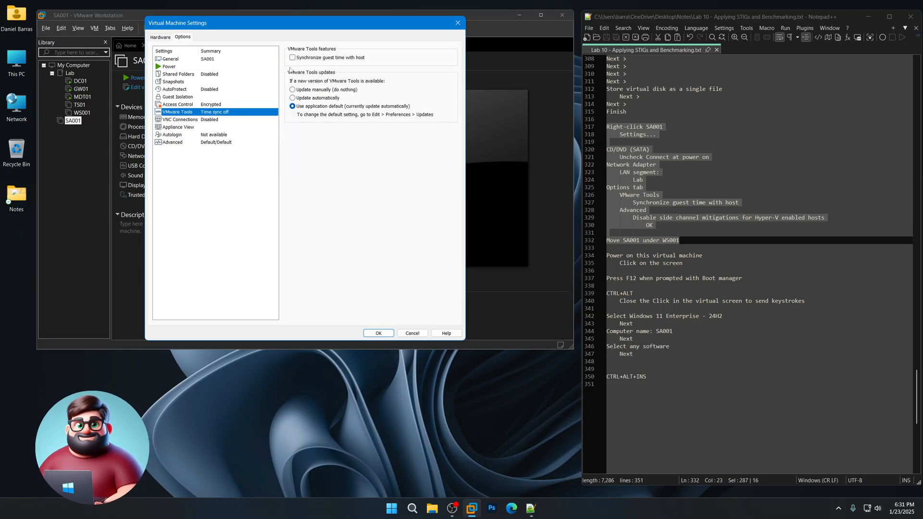
{"action": "left_click", "coordinate": [292, 57]}
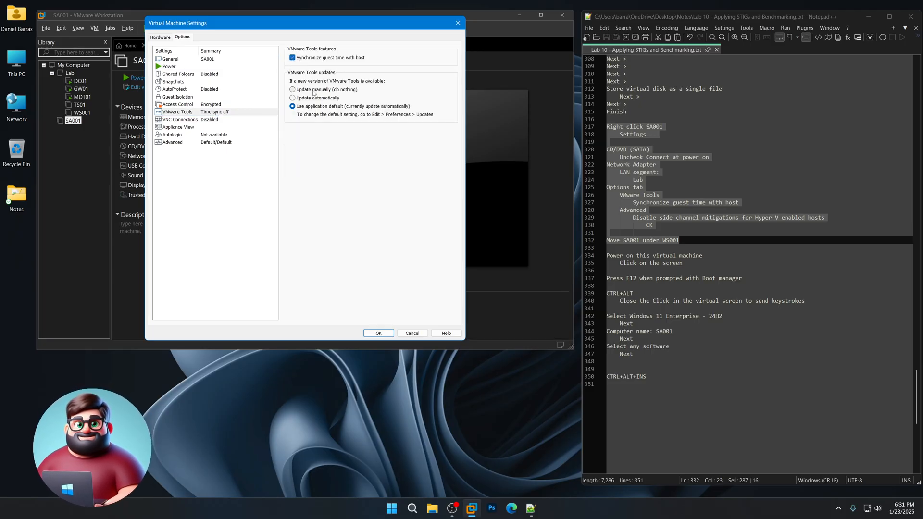
{"action": "left_click", "coordinate": [240, 142]}
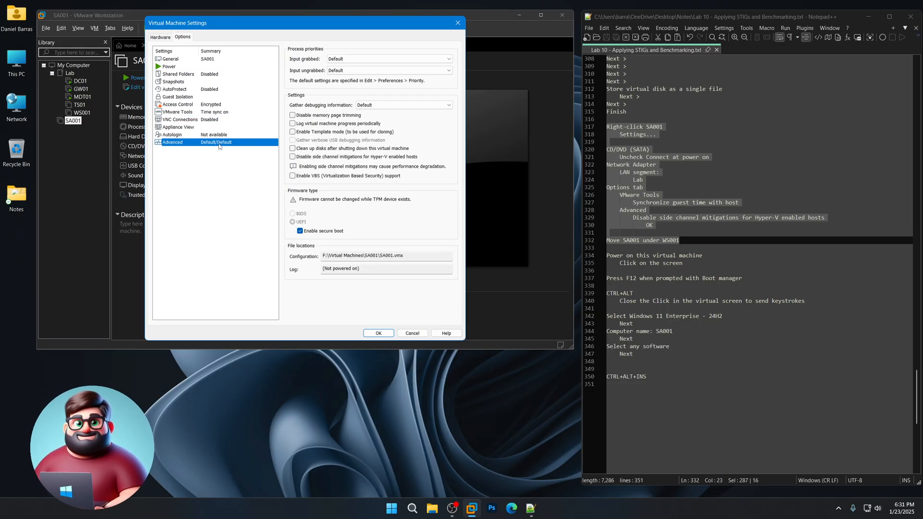
{"action": "left_click", "coordinate": [292, 157]}
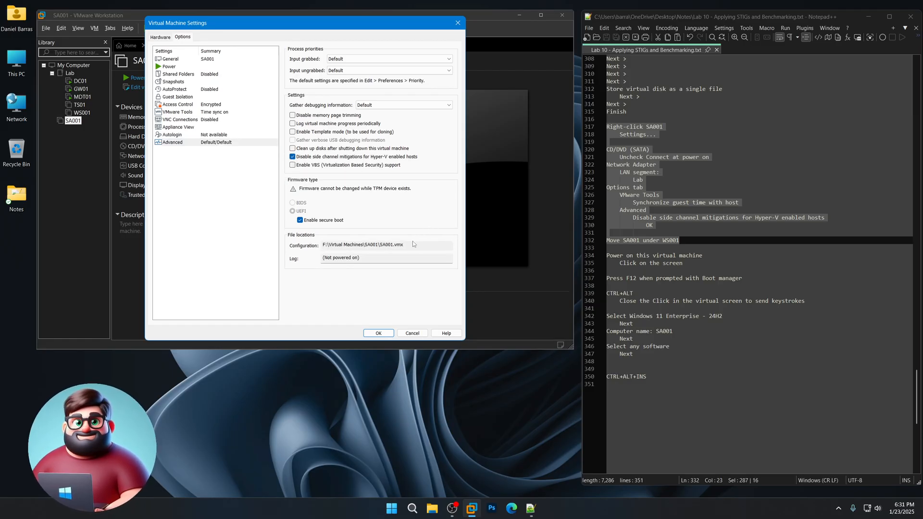
{"action": "left_click", "coordinate": [380, 331]}
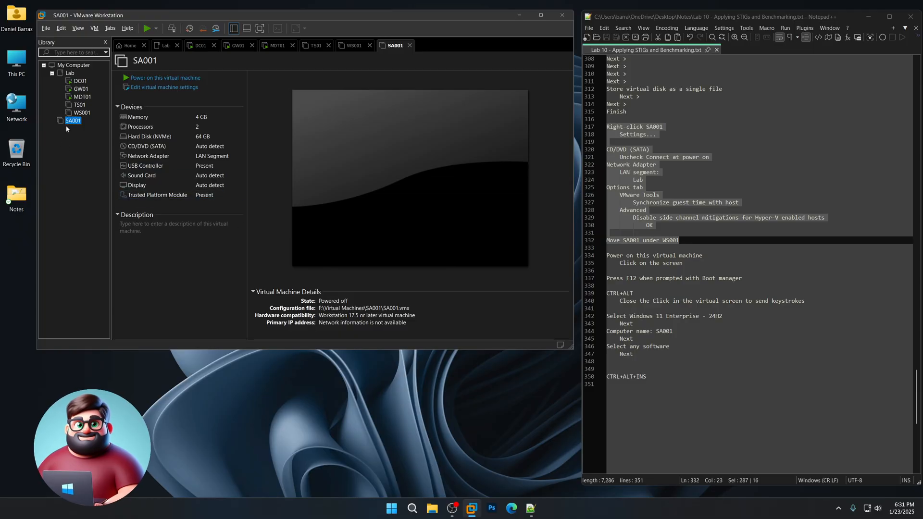
- Move SA001 into the Lab folder under WS001, power it on, and PXE-boot it with F12
{"action": "left_click_drag", "start_coordinate": [73, 121], "coordinate": [80, 113]}
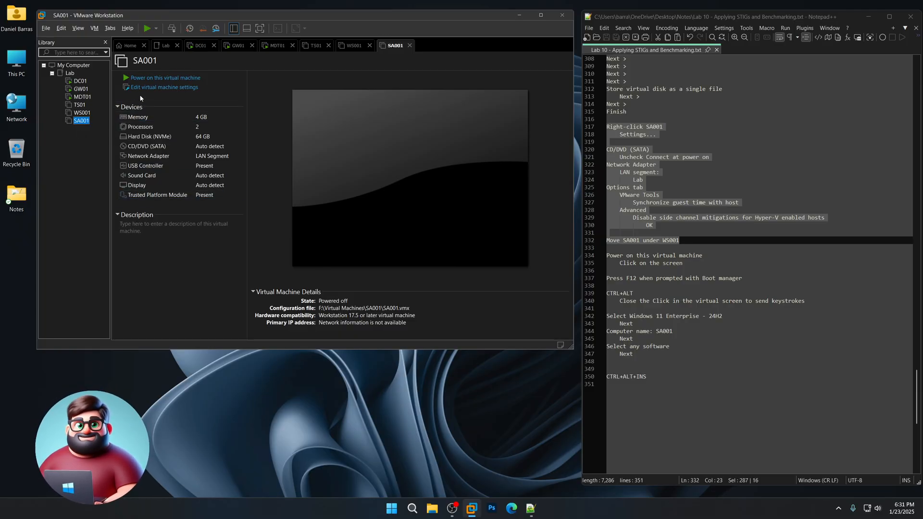
{"action": "left_click", "coordinate": [151, 79]}
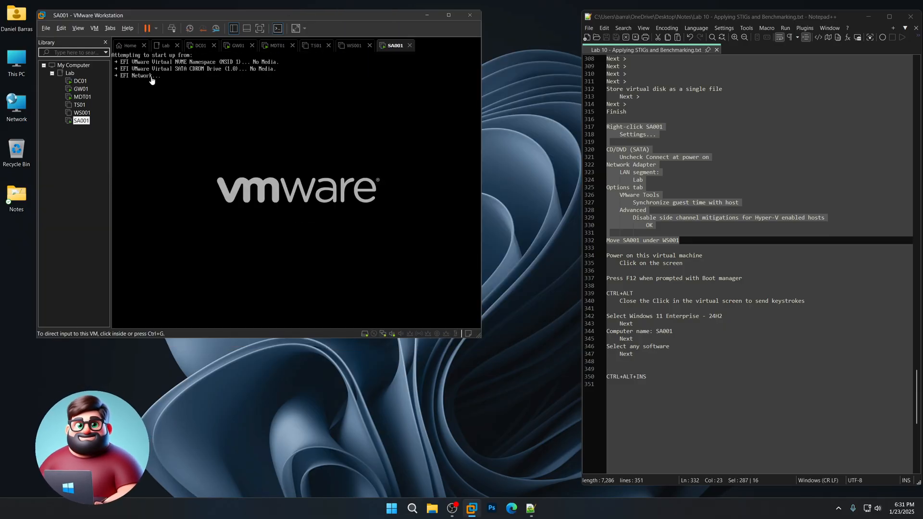
{"action": "left_click", "coordinate": [151, 79]}
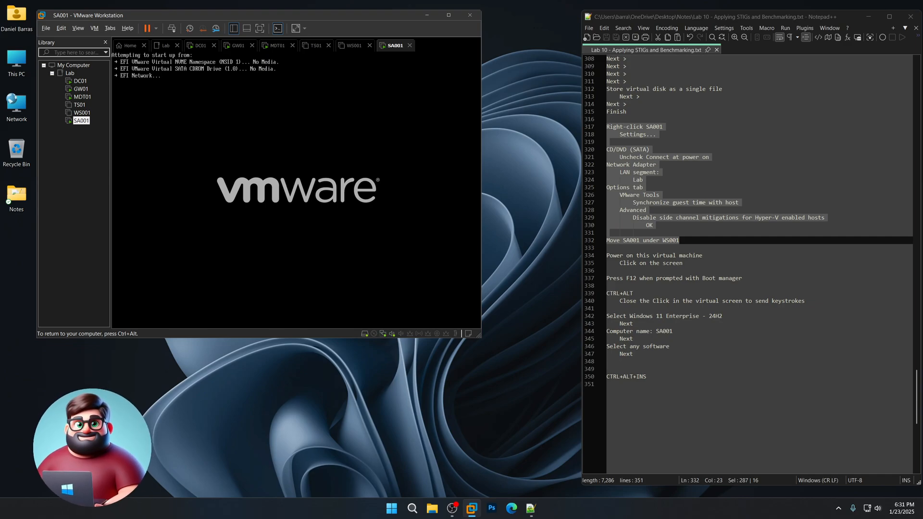
{"action": "key", "text": "F12"}
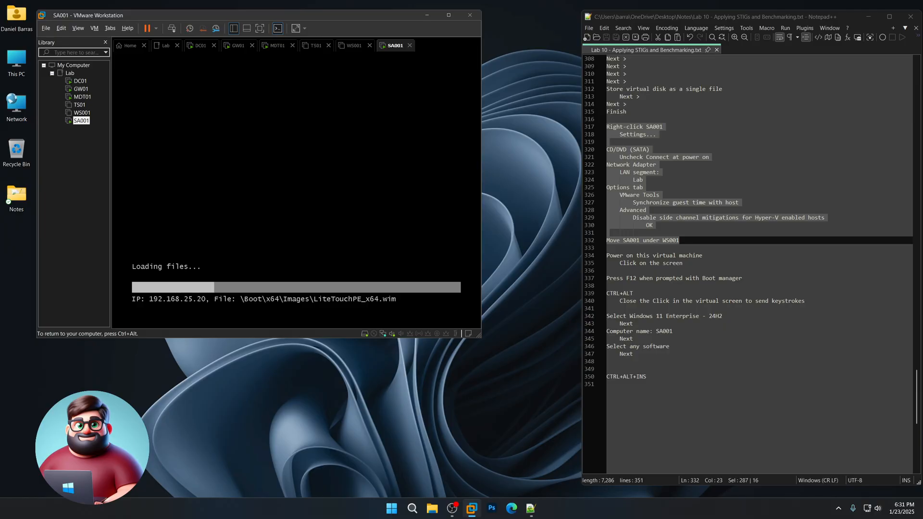
{"action": "key", "text": "ctrl+alt"}
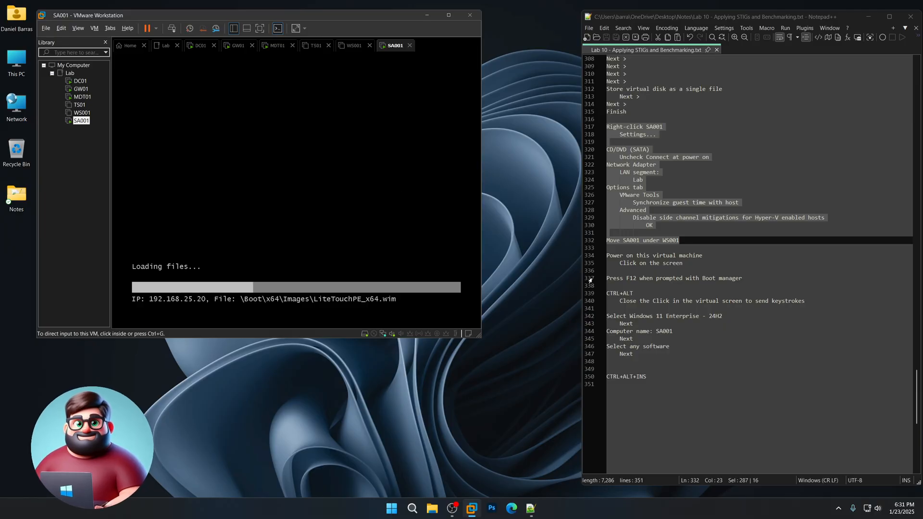
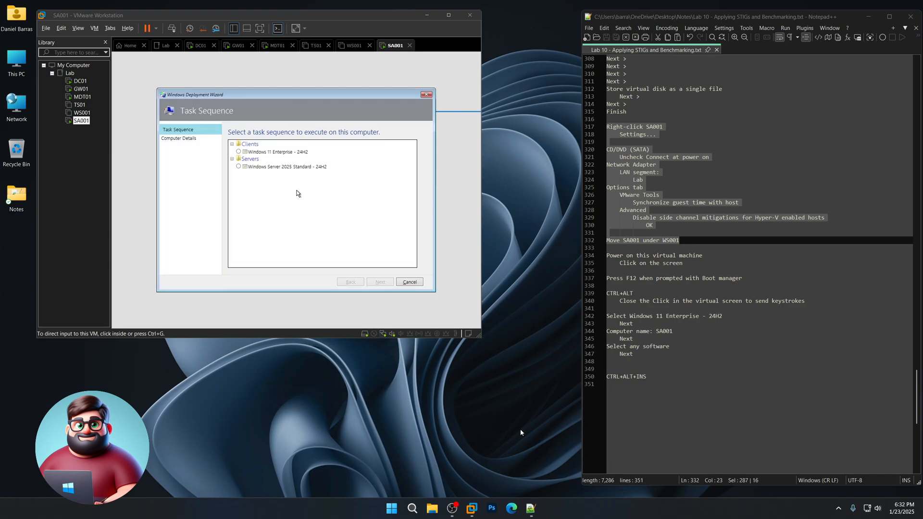
- Deploy the Windows 11 Enterprise - 24H2 task sequence as computer SA001 with no extra applications
{"action": "left_click", "coordinate": [452, 307]}
{"action": "left_click", "coordinate": [272, 152]}
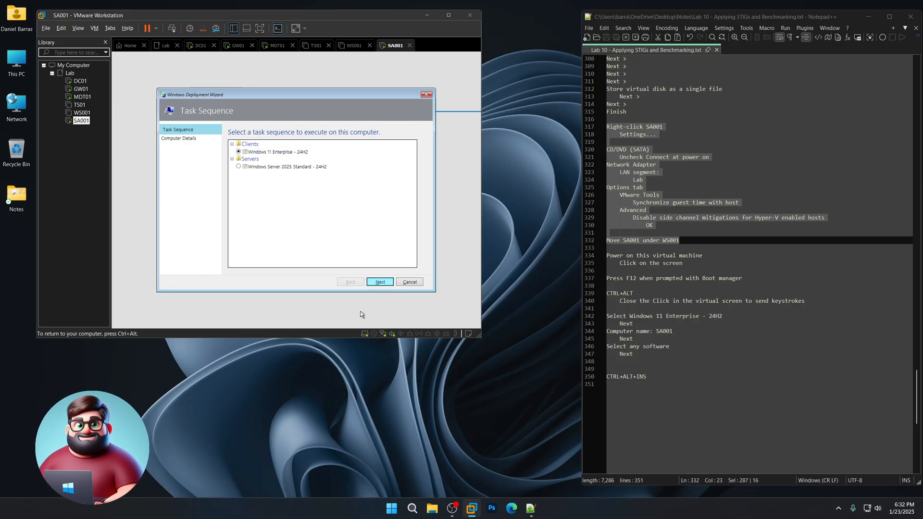
{"action": "key", "text": "Return"}
{"action": "type", "text": "SA001"}
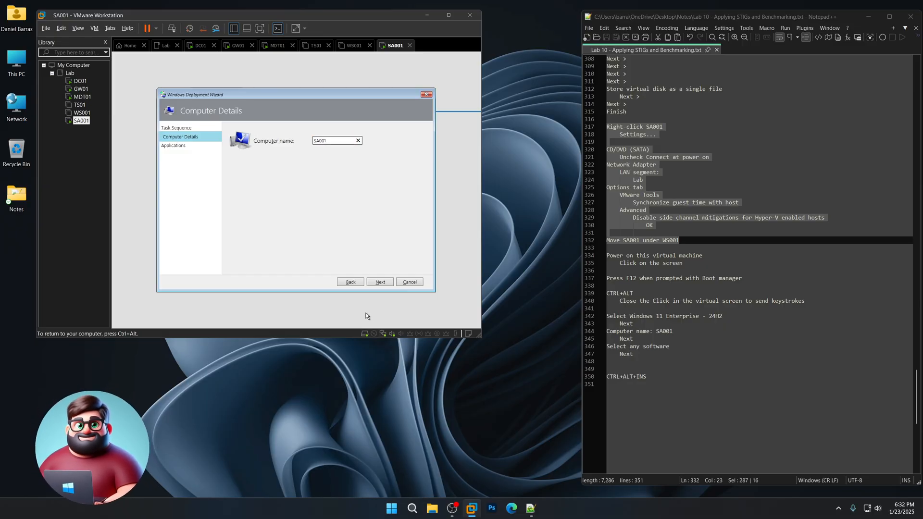
{"action": "left_click", "coordinate": [388, 284]}
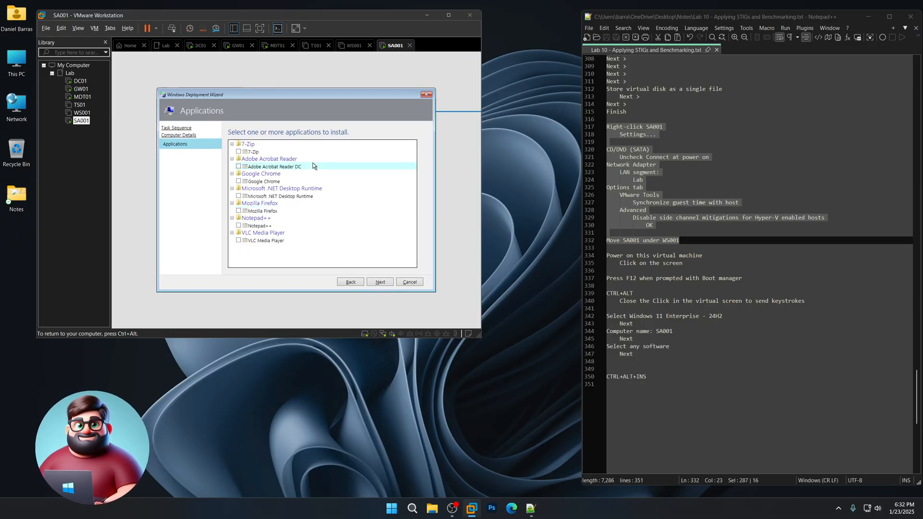
{"action": "left_click", "coordinate": [383, 284]}
{"action": "key", "text": "ctrl+alt"}
{"action": "left_click_drag", "start_coordinate": [649, 377], "coordinate": [608, 369]}
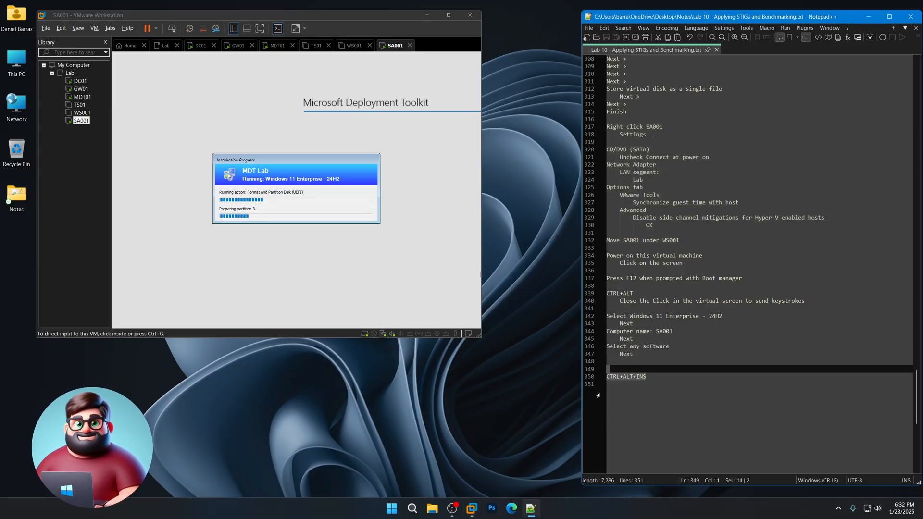
- Wait for the SA001 deployment to finish, then return input focus to the VM
{"action": "left_click", "coordinate": [519, 409]}
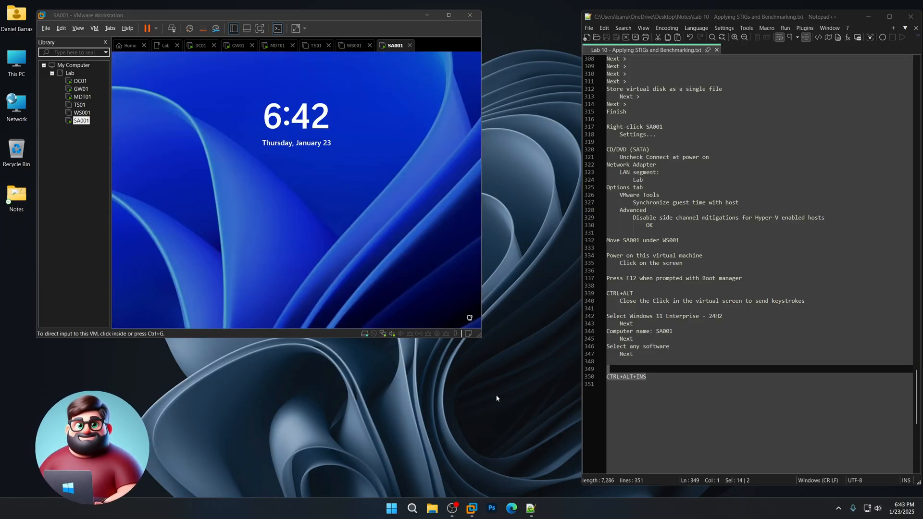
{"action": "left_click", "coordinate": [344, 243]}
- Refresh the Monitoring list in MDT01's Deployment Workbench
{"action": "left_click", "coordinate": [82, 97]}
{"action": "right_click", "coordinate": [320, 183]}
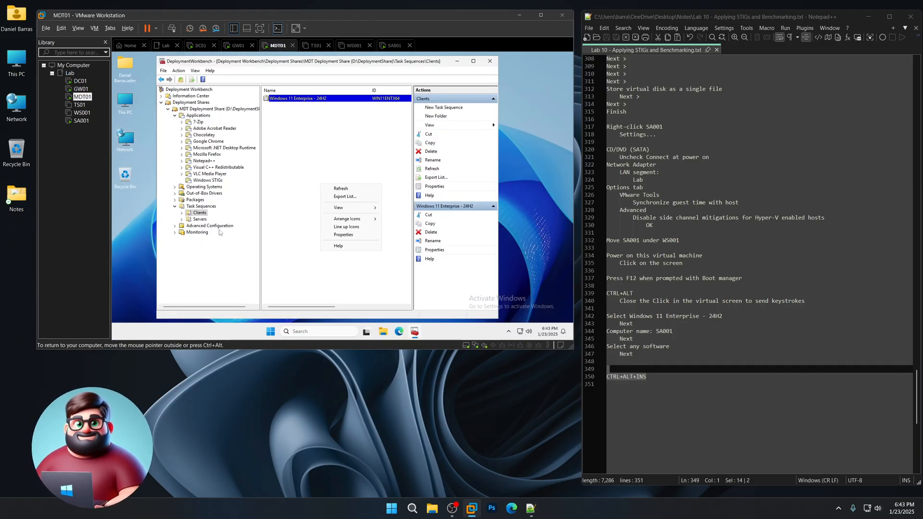
{"action": "left_click", "coordinate": [196, 232]}
{"action": "right_click", "coordinate": [330, 181]}
{"action": "left_click", "coordinate": [350, 185]}
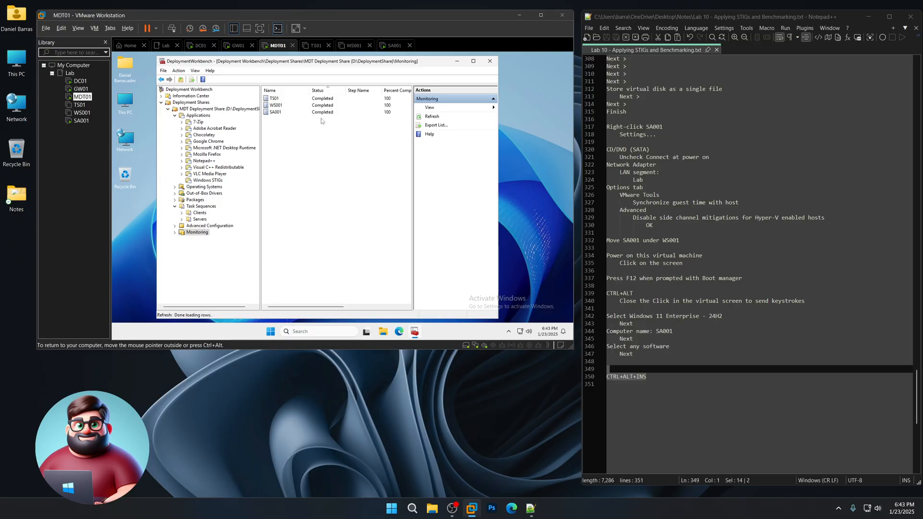
- Check that SA001's deployment completed, then go back to the SA001 VM's DoD banner
{"action": "double_click", "coordinate": [320, 111]}
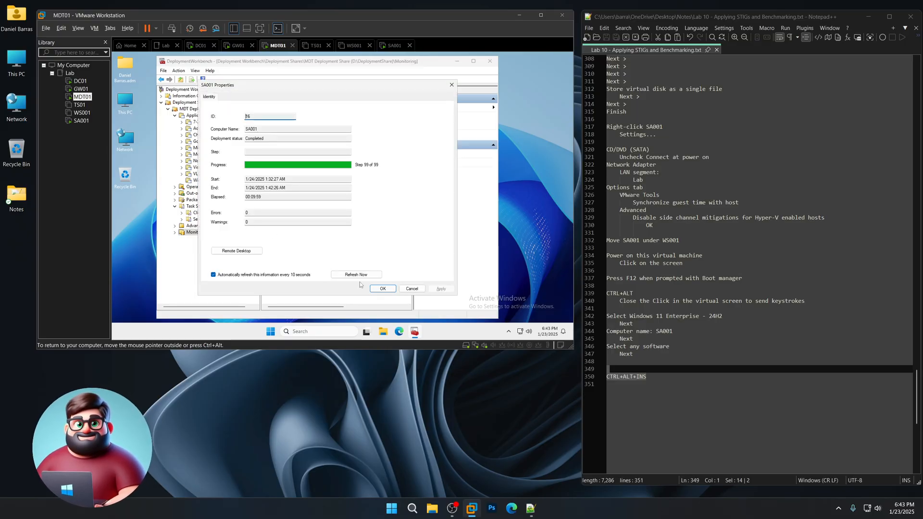
{"action": "left_click", "coordinate": [378, 289]}
{"action": "left_click", "coordinate": [76, 121]}
{"action": "left_click", "coordinate": [293, 213]}
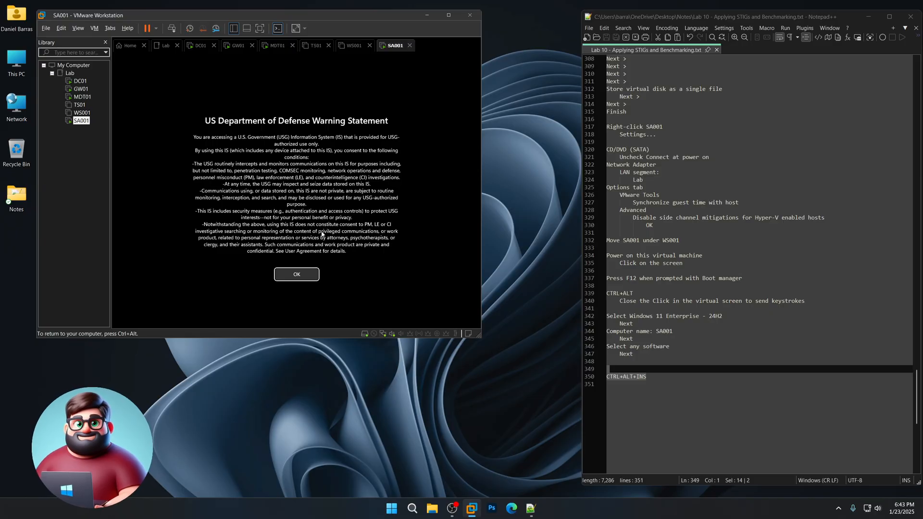
- Accept the DoD warning, sign in to SA001 with the account password, and close the lab notes
{"action": "left_click", "coordinate": [312, 278]}
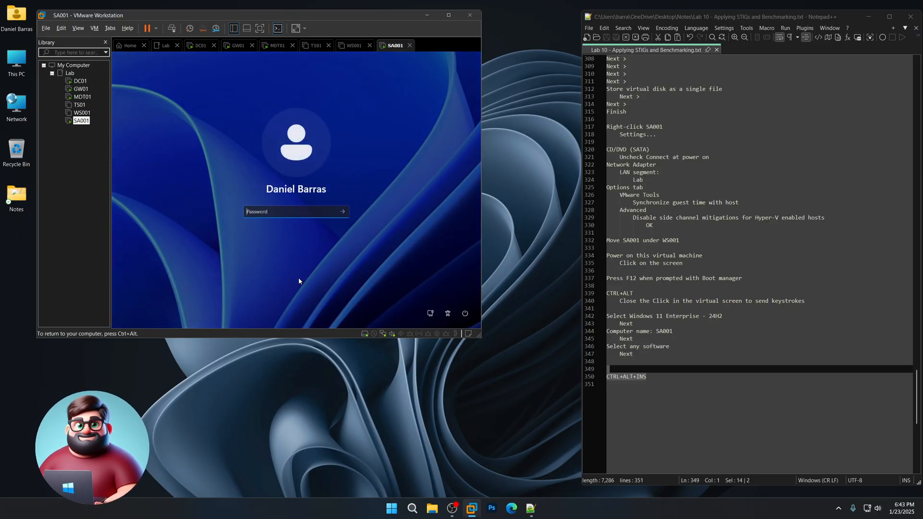
{"action": "type", "text": "Pa$$w0"}
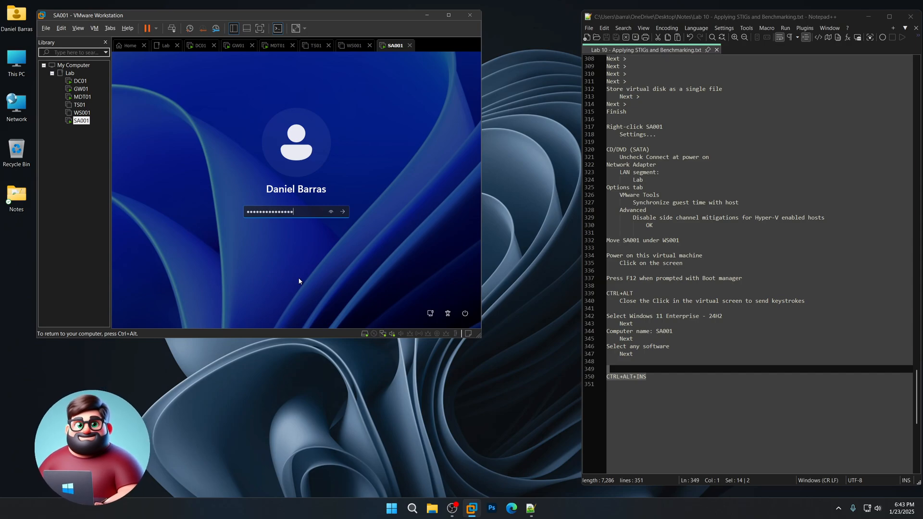
{"action": "key", "text": "Return"}
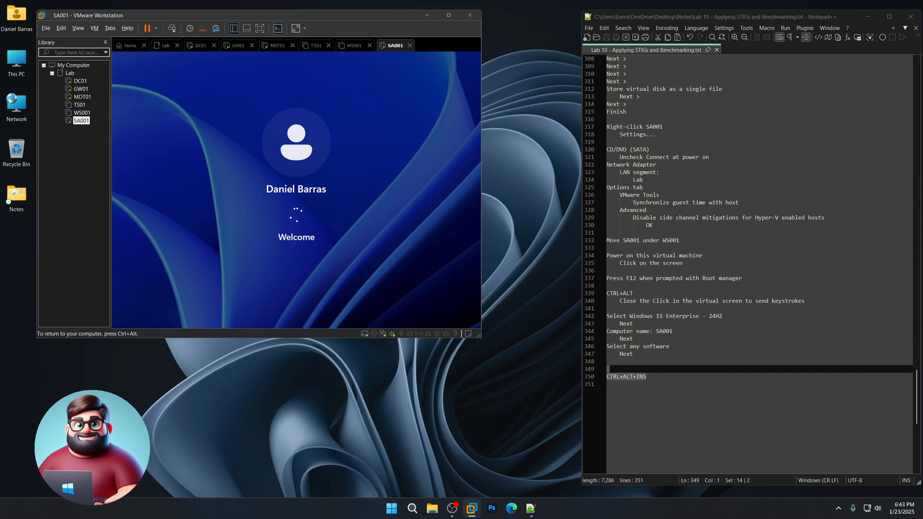
{"action": "key", "text": "ctrl+alt"}
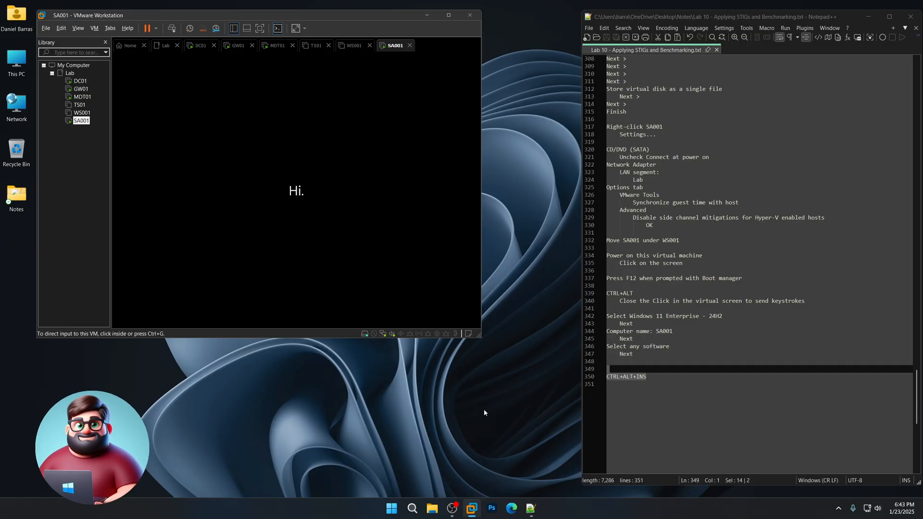
{"action": "left_click", "coordinate": [907, 23]}
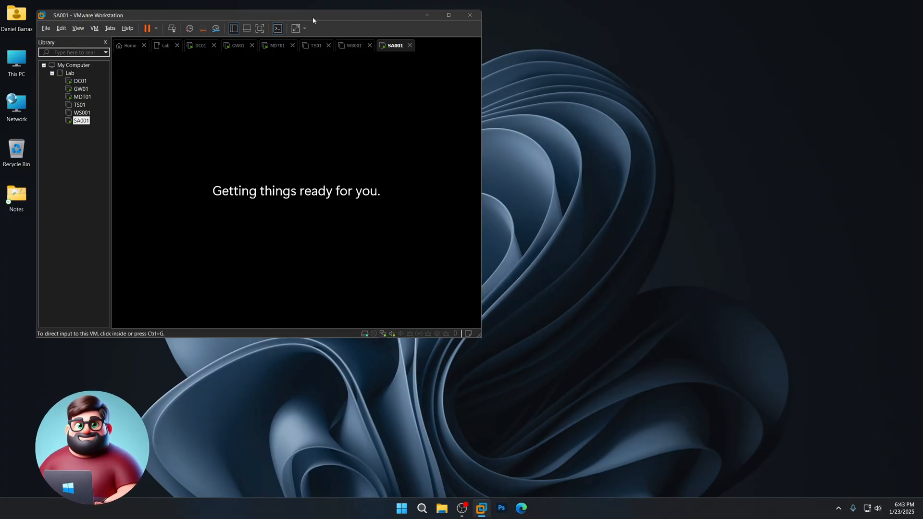
{"action": "left_click_drag", "start_coordinate": [298, 20], "coordinate": [402, 34]}
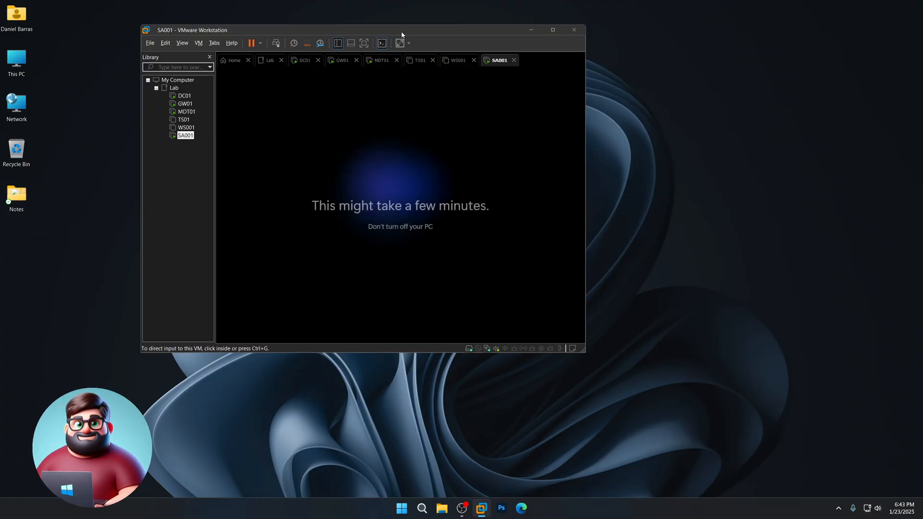
{"action": "left_click", "coordinate": [616, 446]}
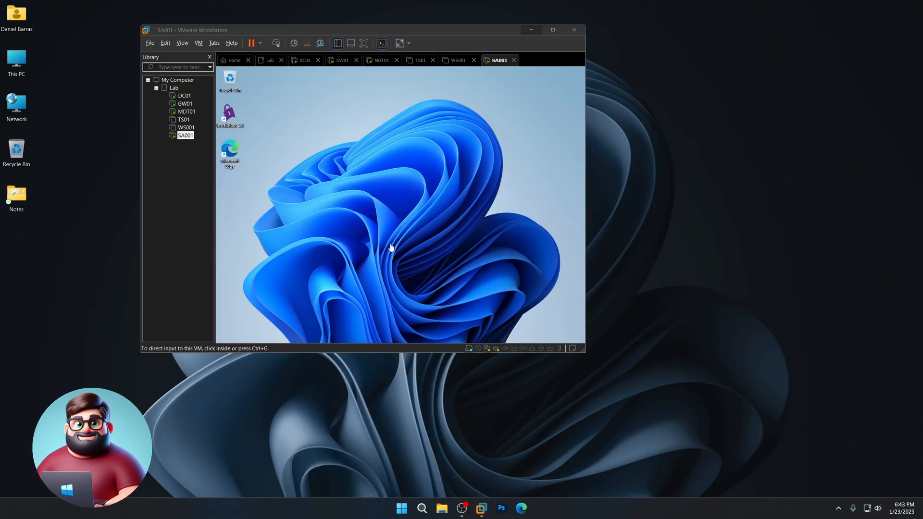
- Browse All apps on SA001 to check the SCAP Compliance Checker 5.10.1 folder
{"action": "left_click", "coordinate": [254, 231]}
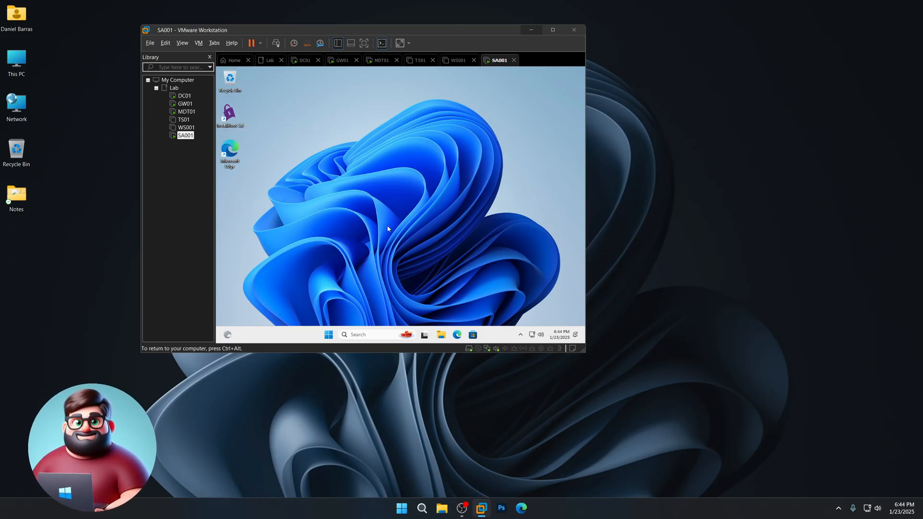
{"action": "left_click", "coordinate": [332, 332]}
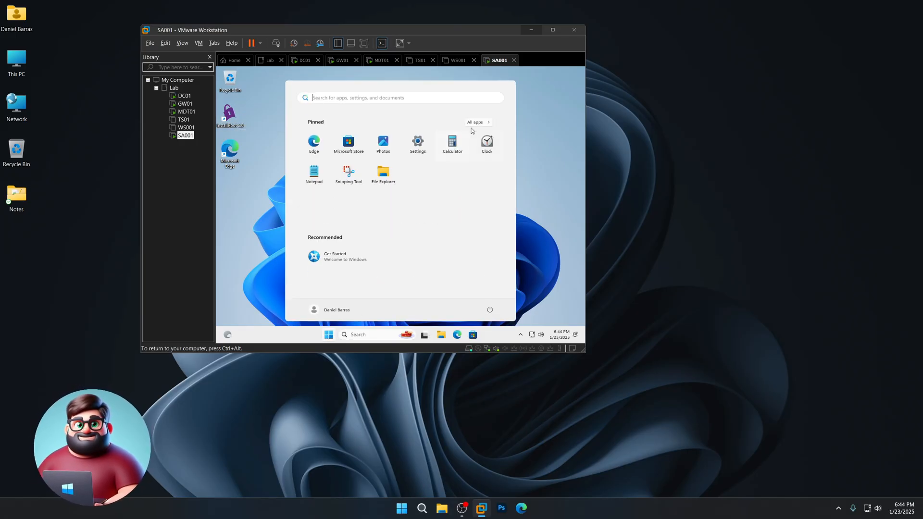
{"action": "left_click", "coordinate": [475, 123]}
{"action": "scroll", "coordinate": [414, 204], "scroll_direction": "down", "scroll_amount": 10}
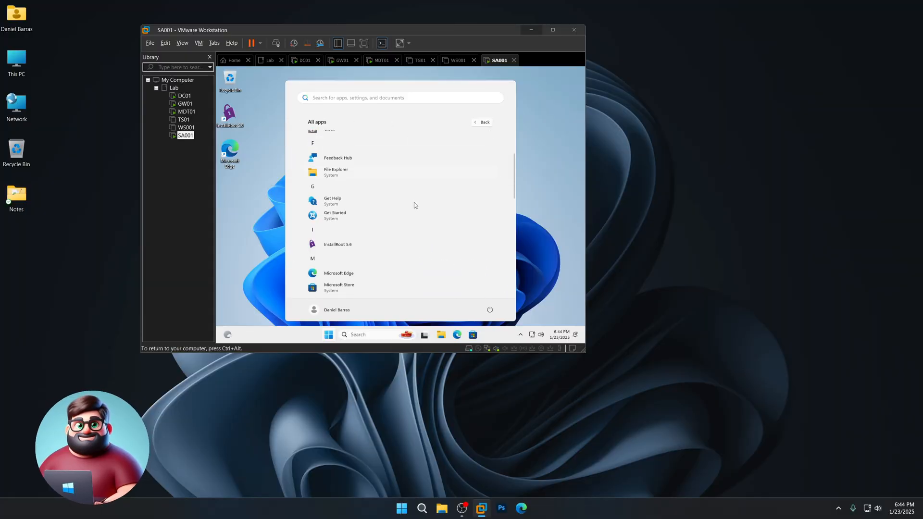
{"action": "scroll", "coordinate": [414, 203], "scroll_direction": "down", "scroll_amount": 3}
{"action": "scroll", "coordinate": [413, 204], "scroll_direction": "up", "scroll_amount": 1}
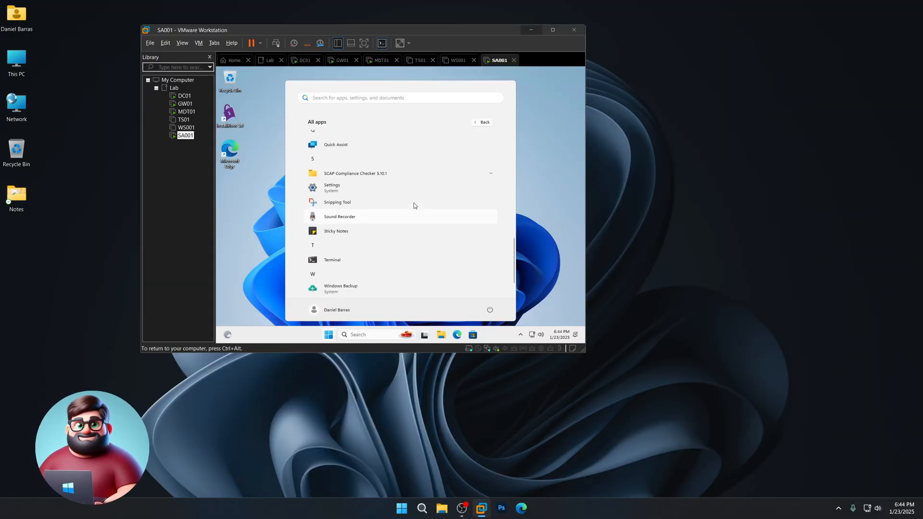
{"action": "left_click", "coordinate": [362, 188]}
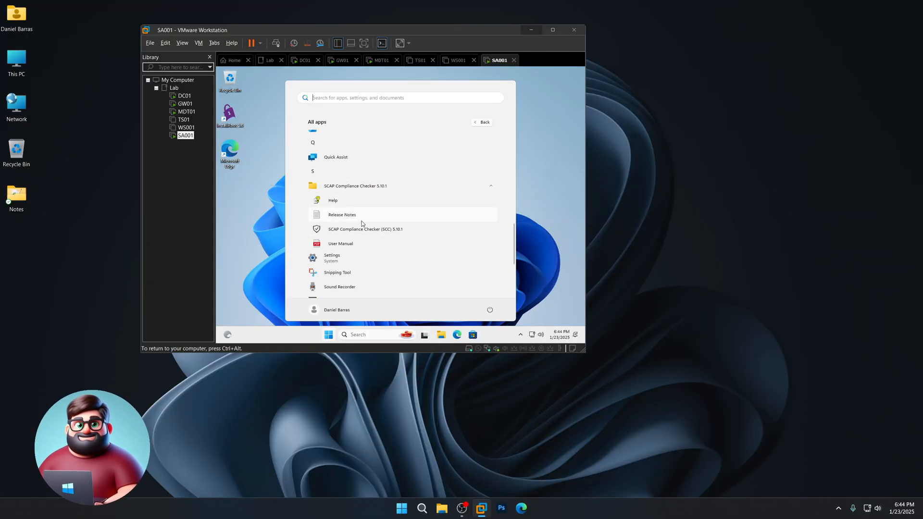
{"action": "scroll", "coordinate": [428, 266], "scroll_direction": "down", "scroll_amount": 3}
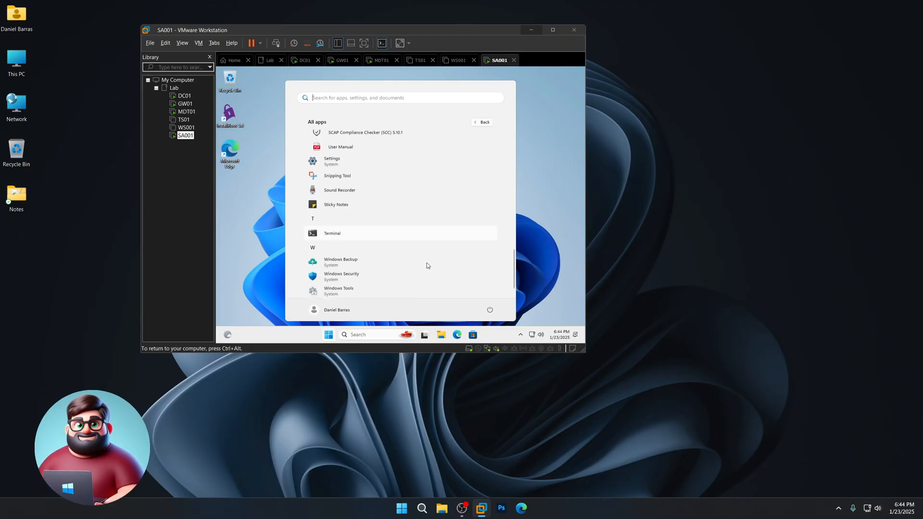
- Run the InstallRoot desktop shortcut as administrator
{"action": "left_click", "coordinate": [560, 252]}
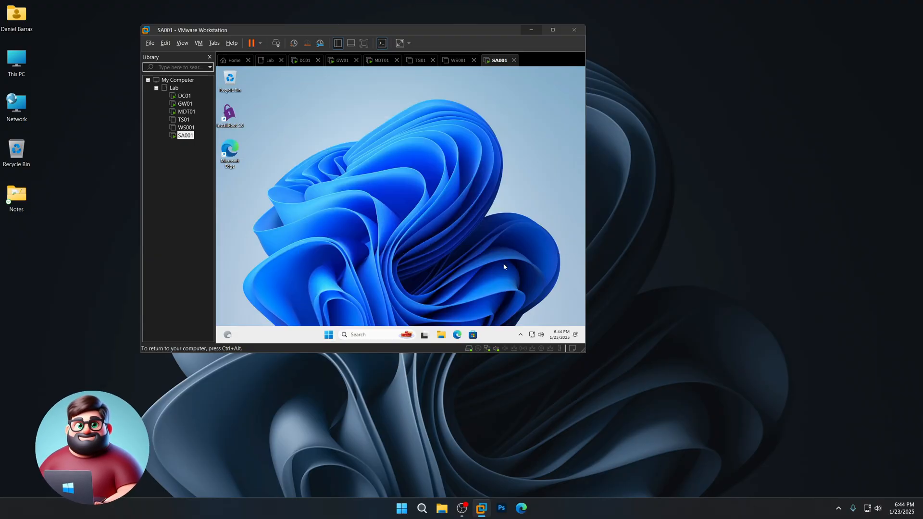
{"action": "right_click", "coordinate": [228, 115]}
{"action": "left_click", "coordinate": [261, 165]}
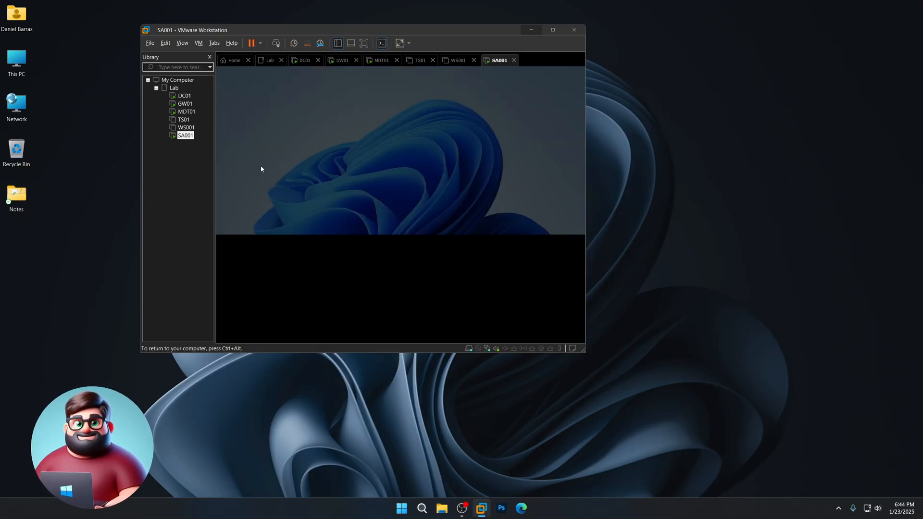
- Approve InstallRoot's elevation and finish its Quick Start wizard
{"action": "left_click", "coordinate": [379, 266]}
{"action": "key", "text": "super"}
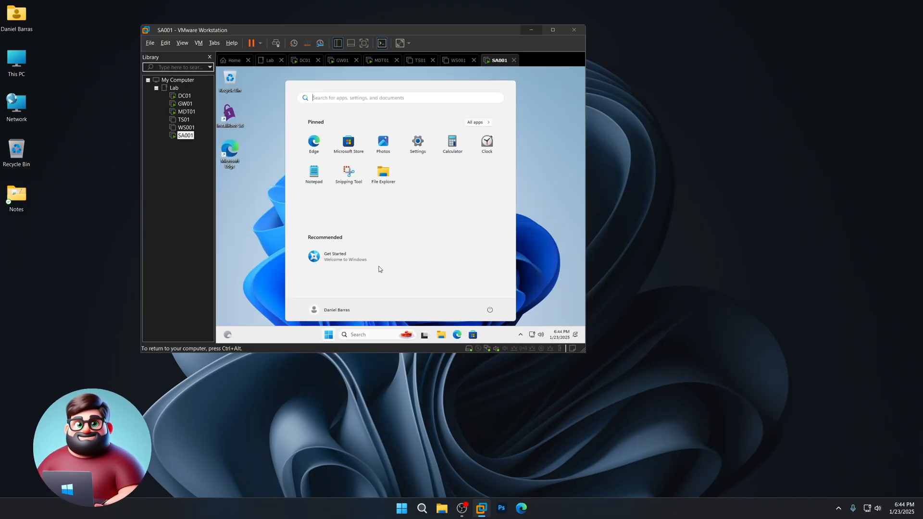
{"action": "left_click", "coordinate": [548, 261]}
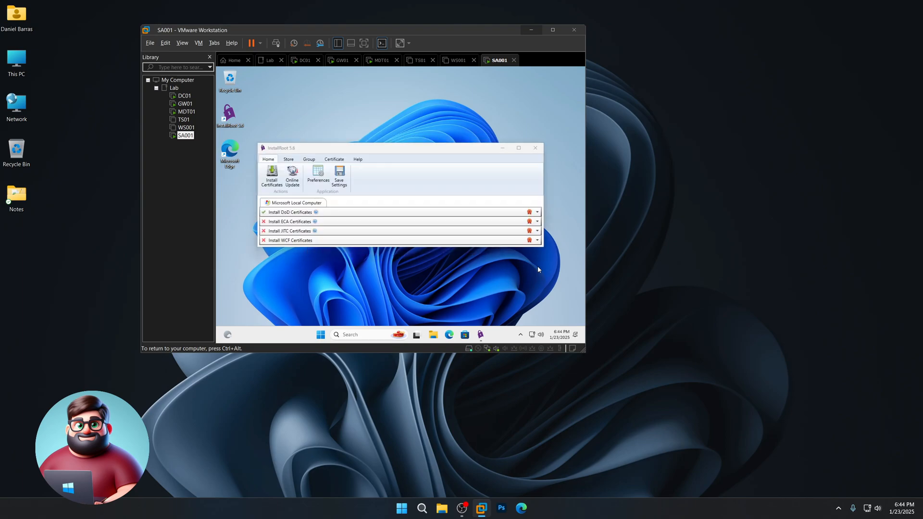
{"action": "left_click", "coordinate": [503, 246]}
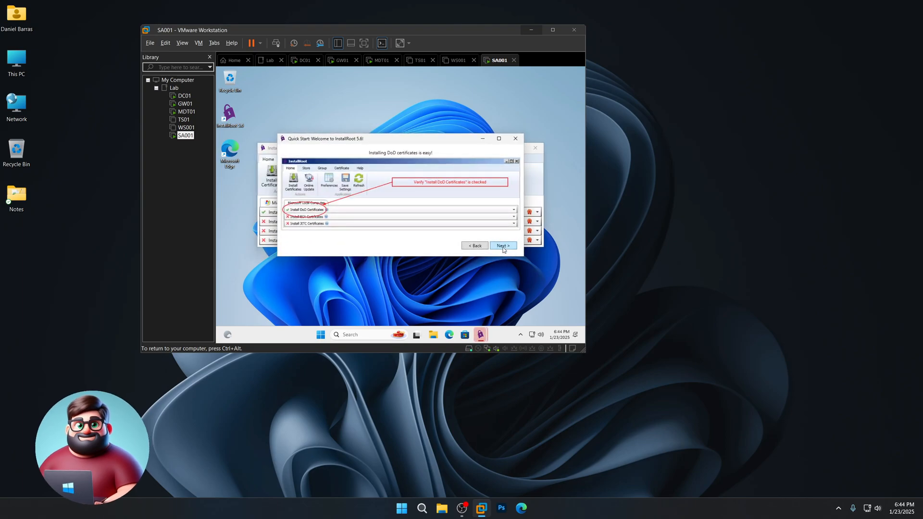
{"action": "left_click", "coordinate": [502, 246]}
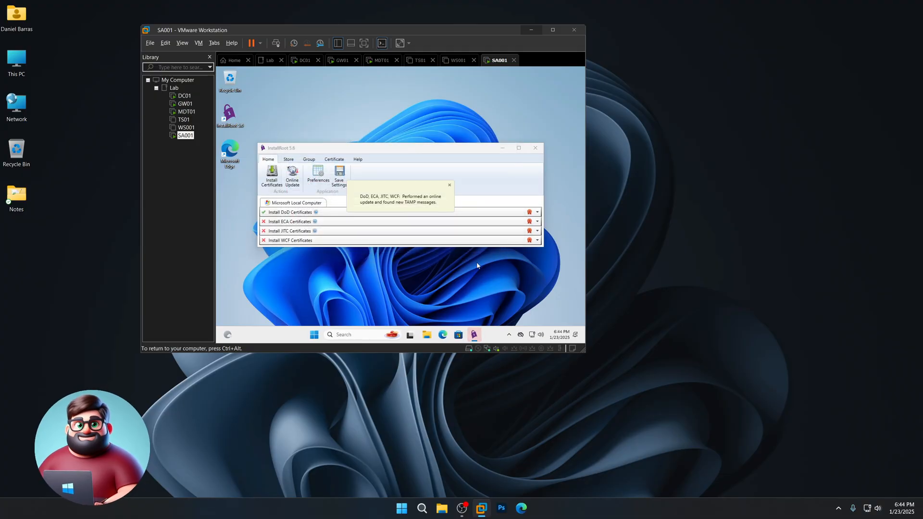
- Install the DoD and ECA certificates, then close InstallRoot
{"action": "left_click", "coordinate": [263, 222]}
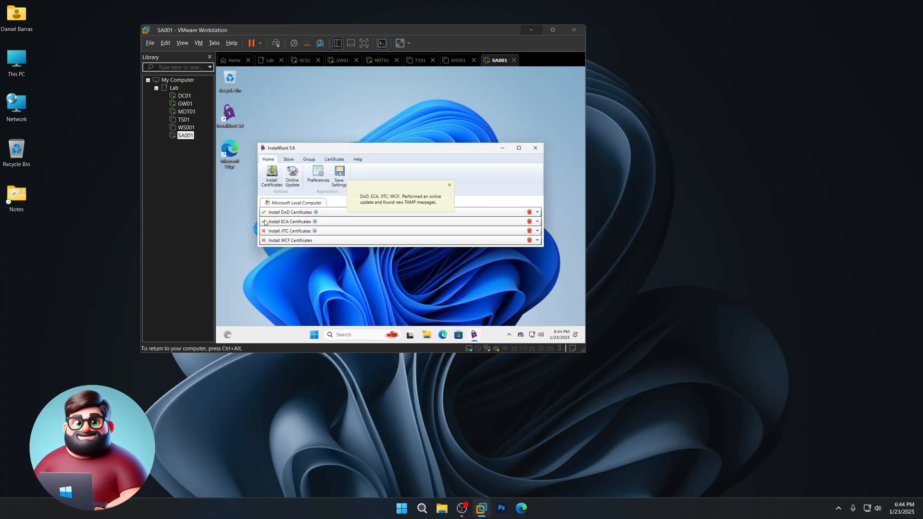
{"action": "left_click", "coordinate": [273, 175]}
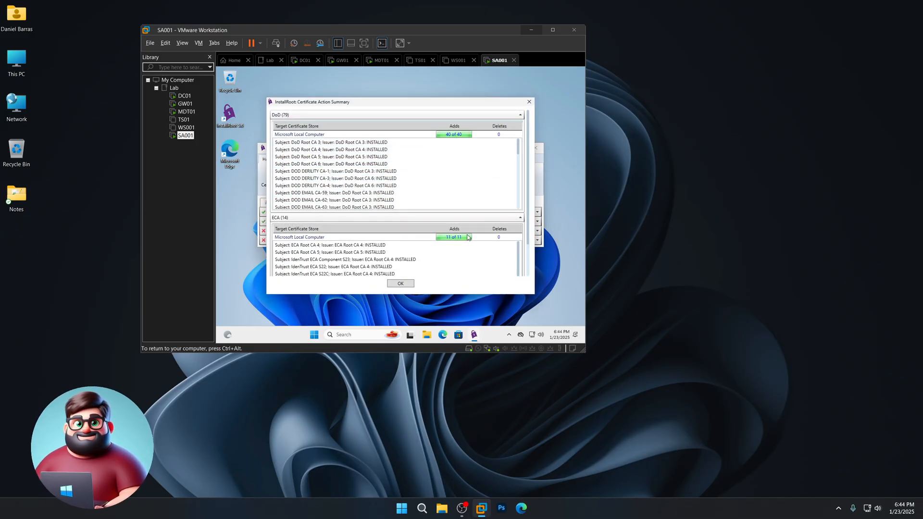
{"action": "left_click", "coordinate": [407, 285]}
{"action": "left_click", "coordinate": [534, 147]}
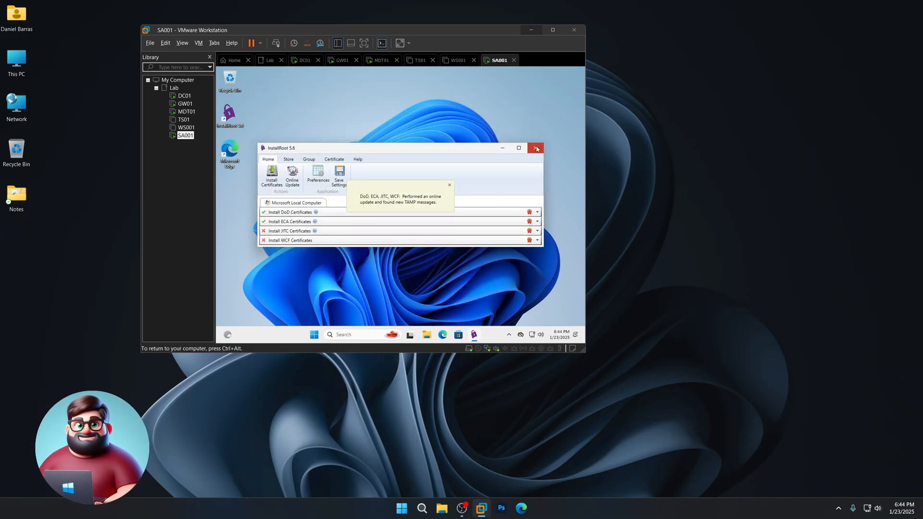
{"action": "left_click", "coordinate": [439, 222]}
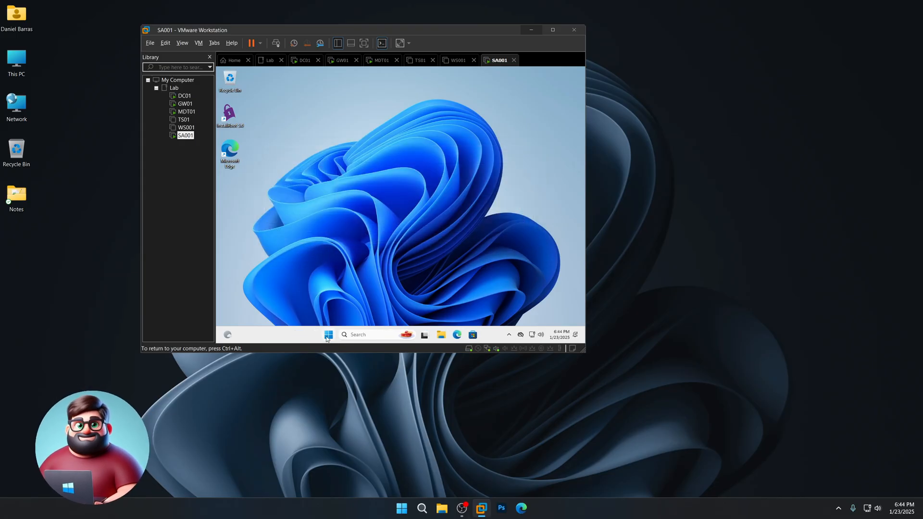
- Open Programs and Features via Run 'control' with Control Panel in Large icons view
{"action": "right_click", "coordinate": [328, 334]}
{"action": "left_click", "coordinate": [321, 289]}
{"action": "type", "text": "cont"}
{"action": "key", "text": "Return"}
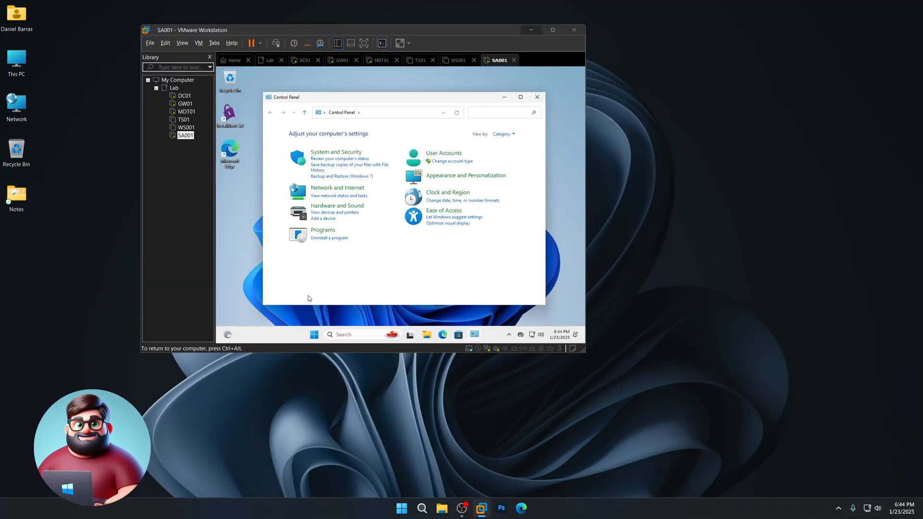
{"action": "left_click", "coordinate": [501, 136]}
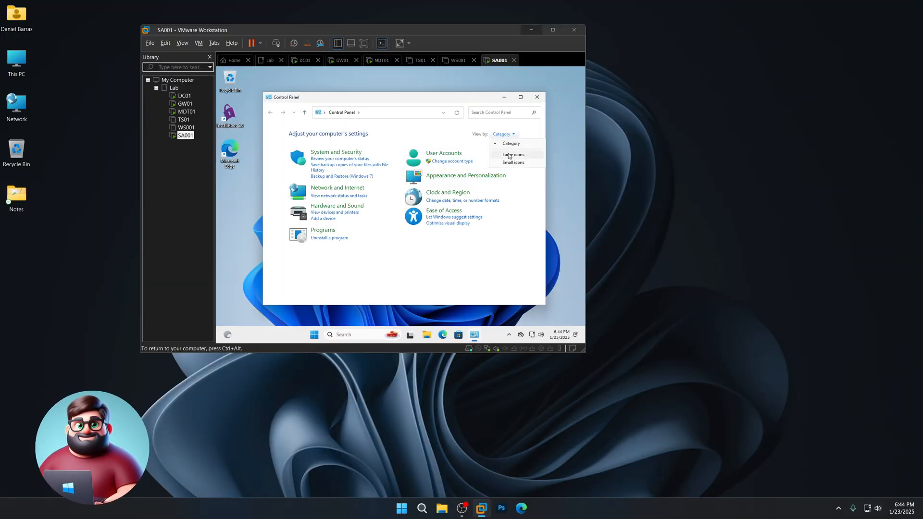
{"action": "left_click", "coordinate": [508, 155]}
{"action": "left_click", "coordinate": [487, 273]}
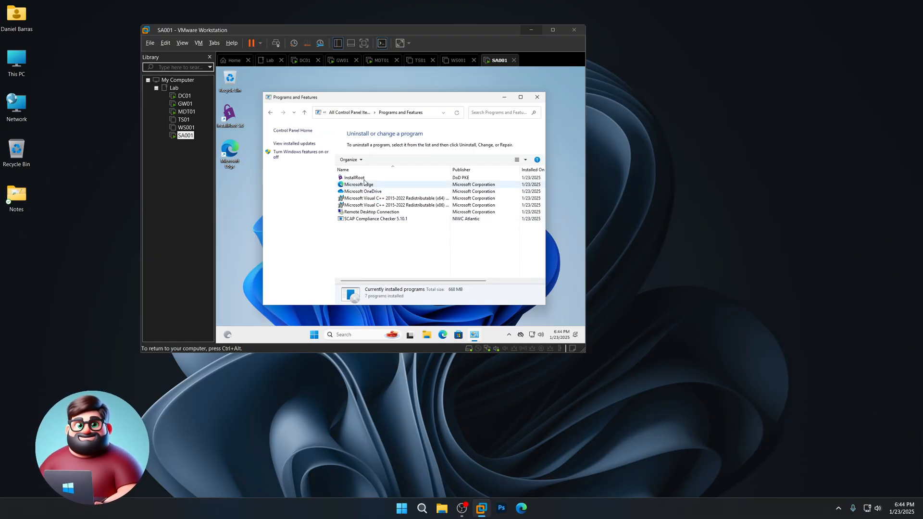
- Uninstall InstallRoot, confirming the uninstall and UAC prompts
{"action": "left_click", "coordinate": [357, 179]}
{"action": "right_click", "coordinate": [357, 179]}
{"action": "left_click", "coordinate": [384, 183]}
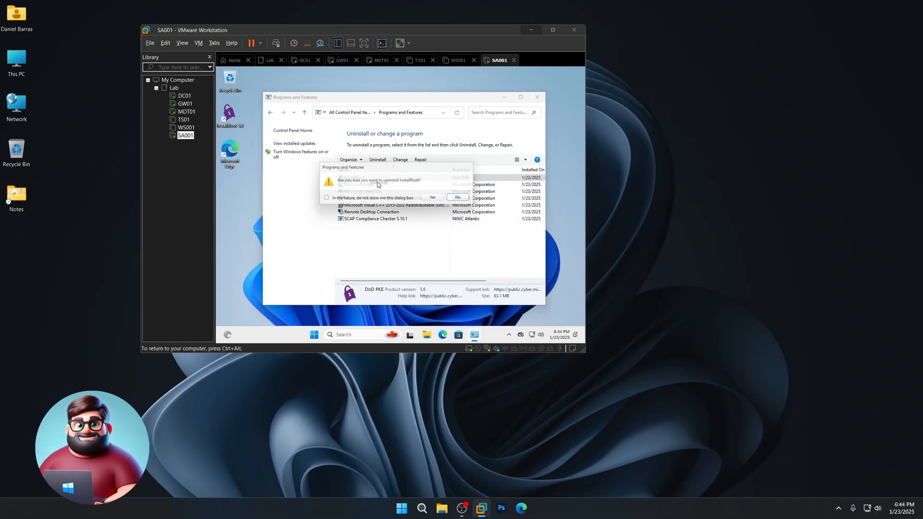
{"action": "left_click", "coordinate": [436, 199]}
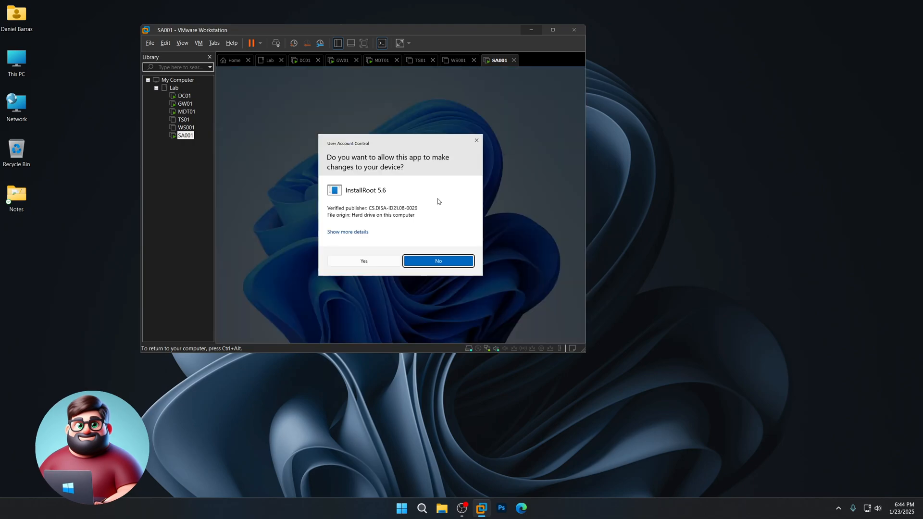
{"action": "left_click", "coordinate": [382, 258]}
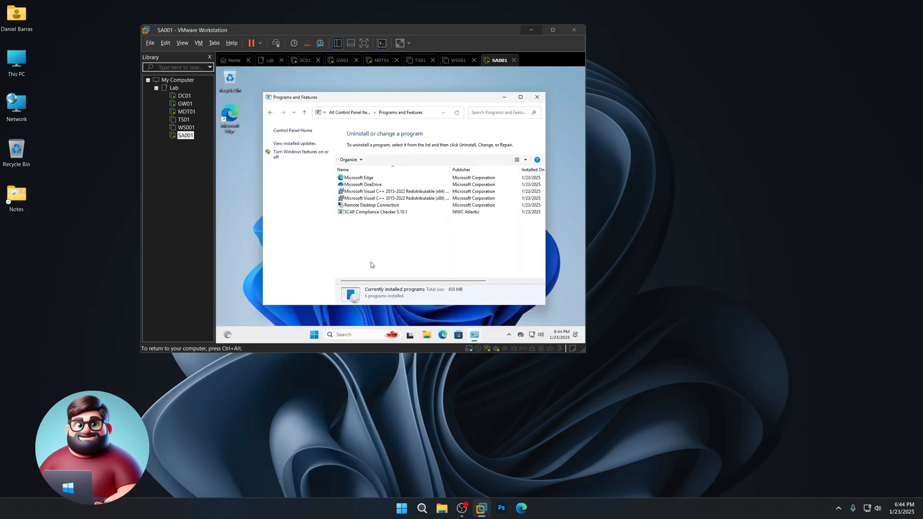
- Launch SCC from the SCAP Compliance Checker 5.10.1 Start folder with elevation
{"action": "left_click", "coordinate": [537, 97]}
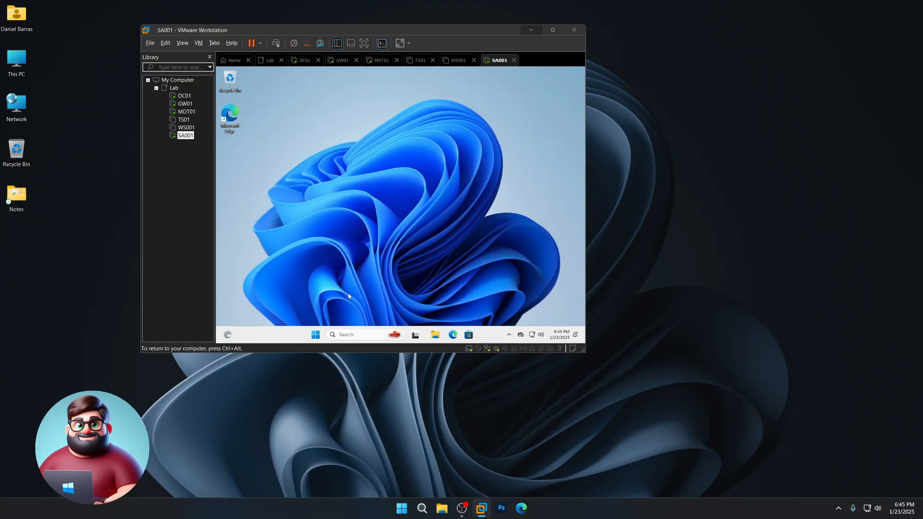
{"action": "left_click", "coordinate": [329, 335]}
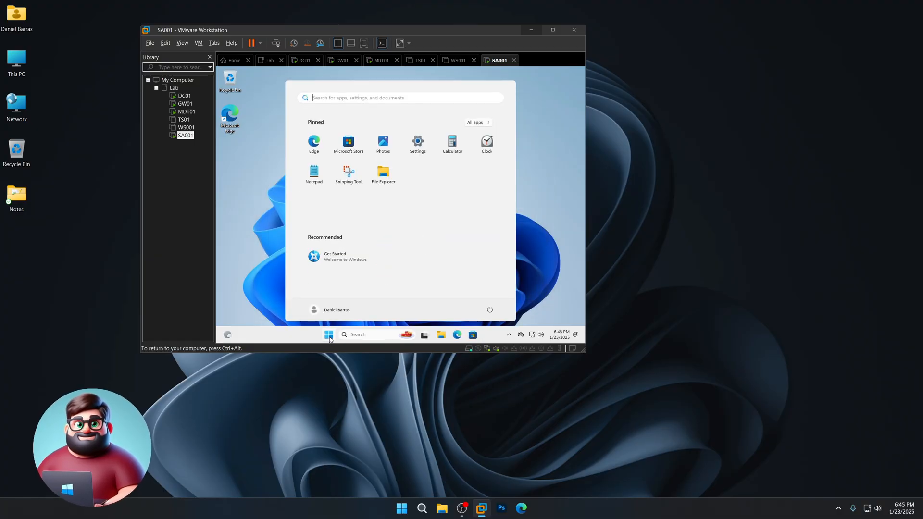
{"action": "left_click", "coordinate": [483, 123]}
{"action": "scroll", "coordinate": [405, 219], "scroll_direction": "down", "scroll_amount": 10}
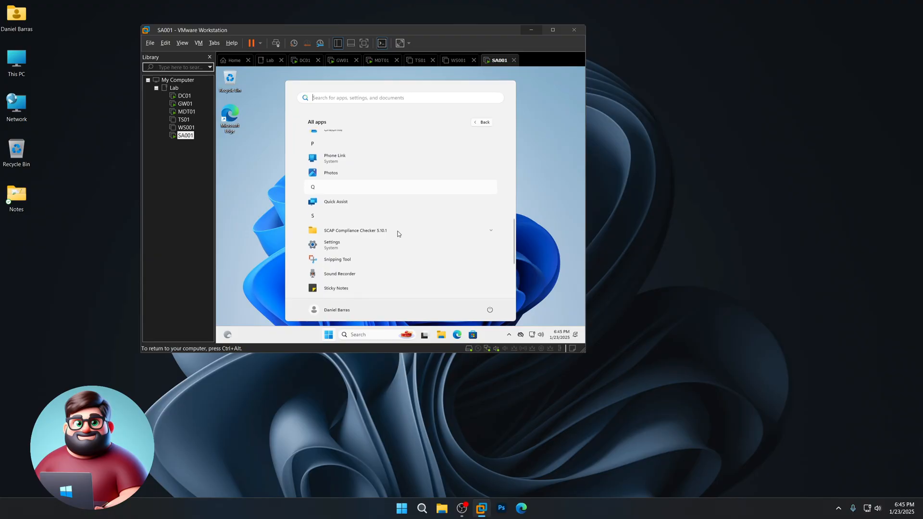
{"action": "left_click", "coordinate": [374, 201]}
{"action": "left_click", "coordinate": [349, 246]}
{"action": "left_click", "coordinate": [368, 262]}
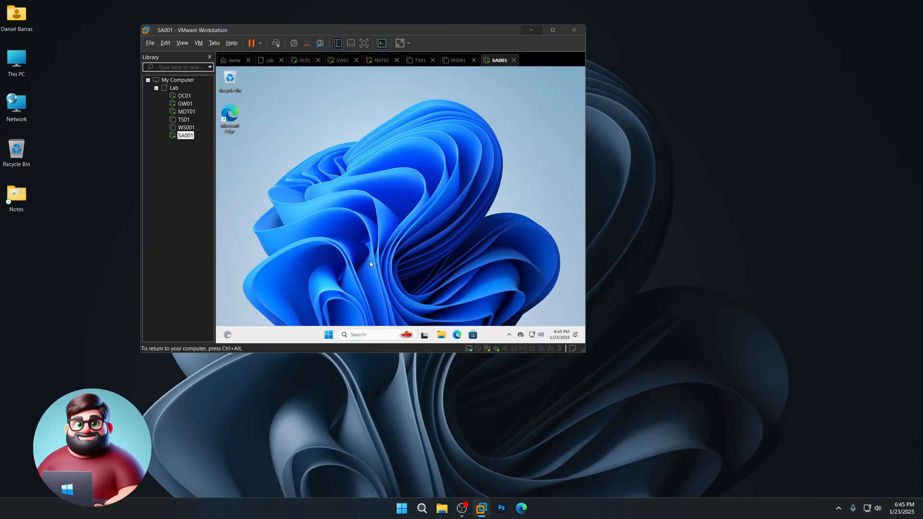
- Set SA001's display resolution to 1440 × 900 and keep the change
{"action": "right_click", "coordinate": [301, 291]}
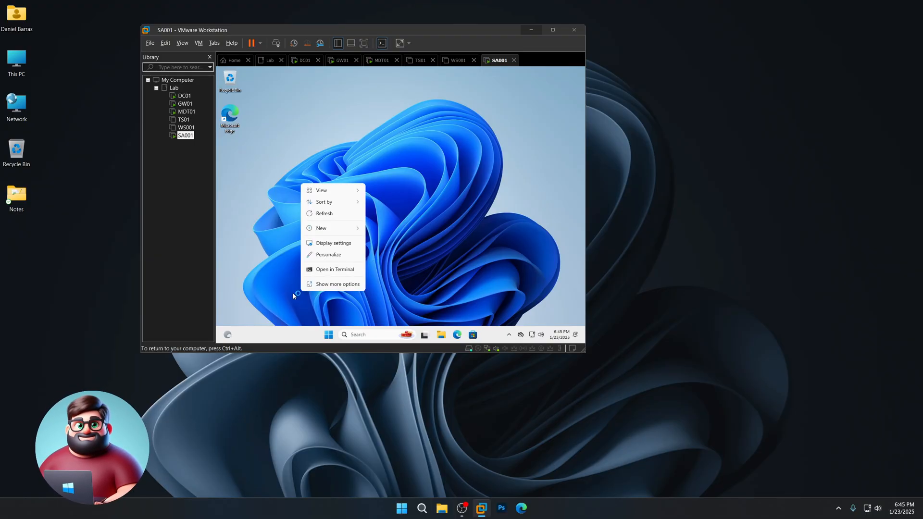
{"action": "left_click", "coordinate": [333, 243]}
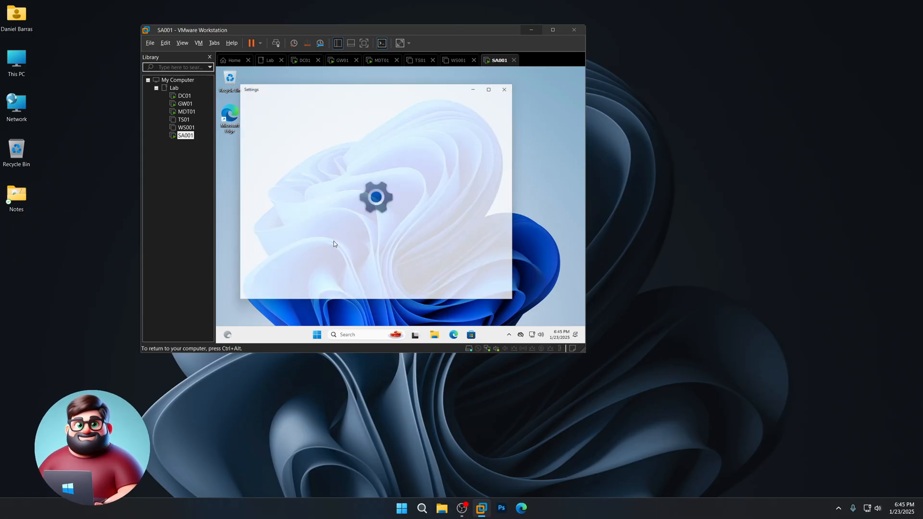
{"action": "left_click", "coordinate": [483, 284]}
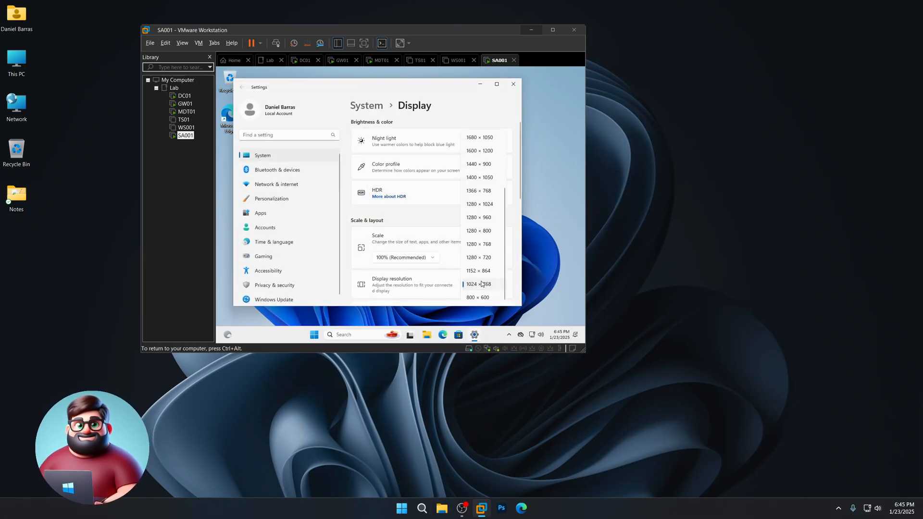
{"action": "left_click", "coordinate": [483, 165]}
{"action": "left_click", "coordinate": [354, 214]}
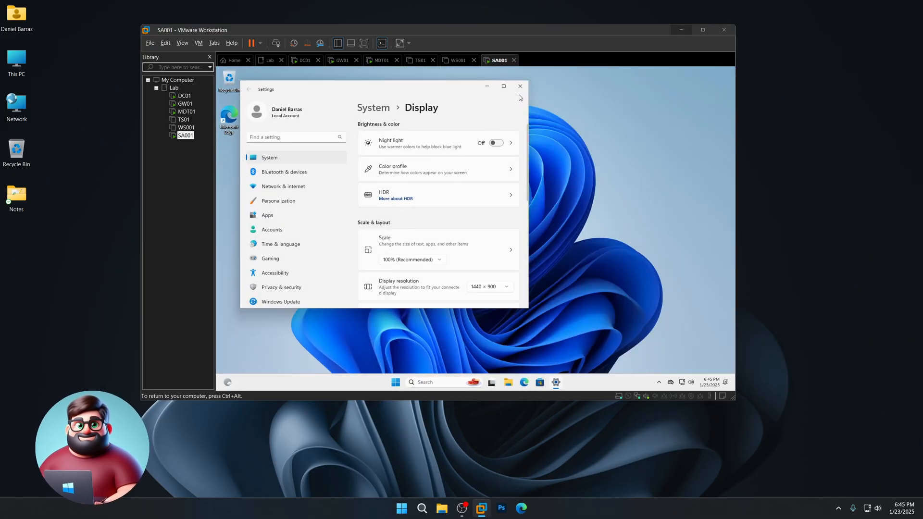
{"action": "left_click", "coordinate": [517, 90]}
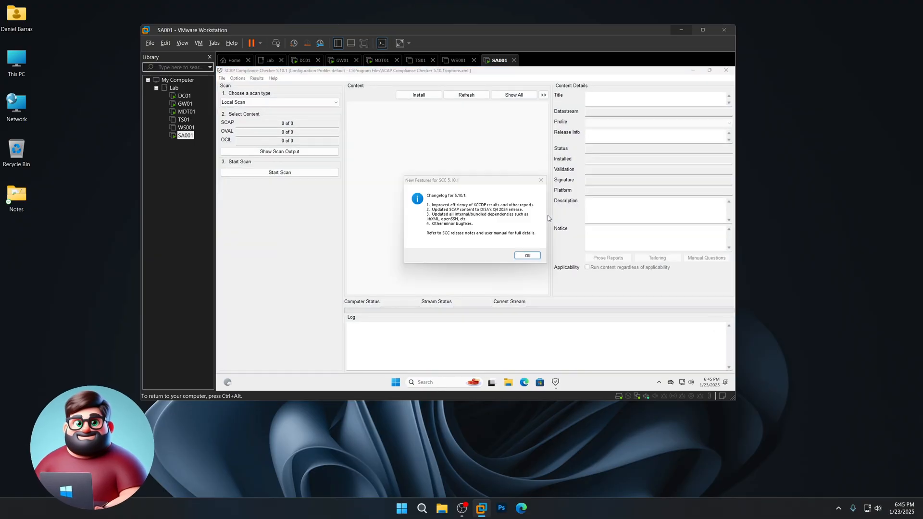
- Enable only the Windows 11, Defender Antivirus, Edge and Firewall STIG streams, then start the scan
{"action": "left_click", "coordinate": [534, 256]}
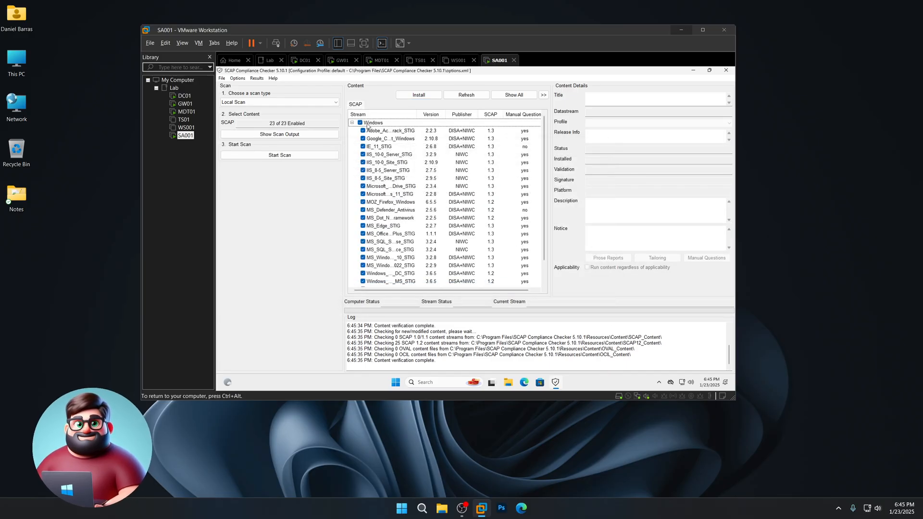
{"action": "left_click", "coordinate": [360, 124]}
{"action": "left_click_drag", "start_coordinate": [420, 113], "coordinate": [493, 113]}
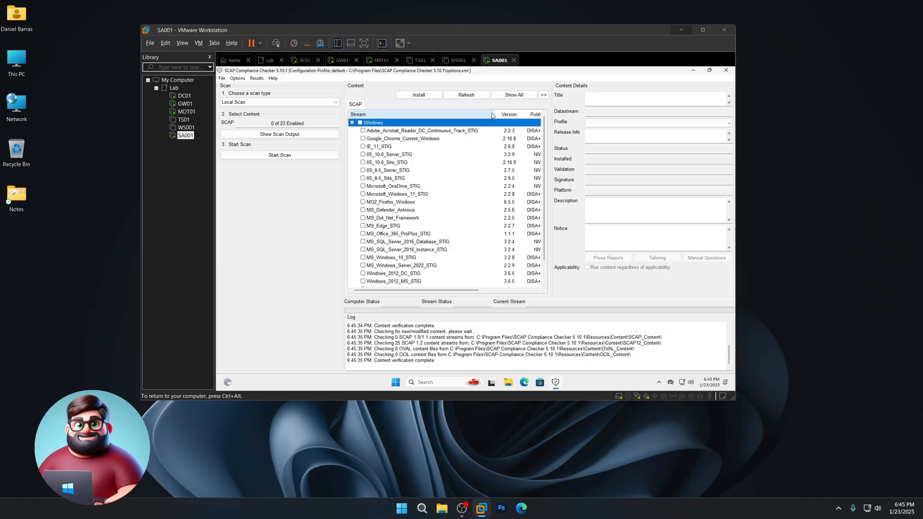
{"action": "left_click", "coordinate": [363, 194]}
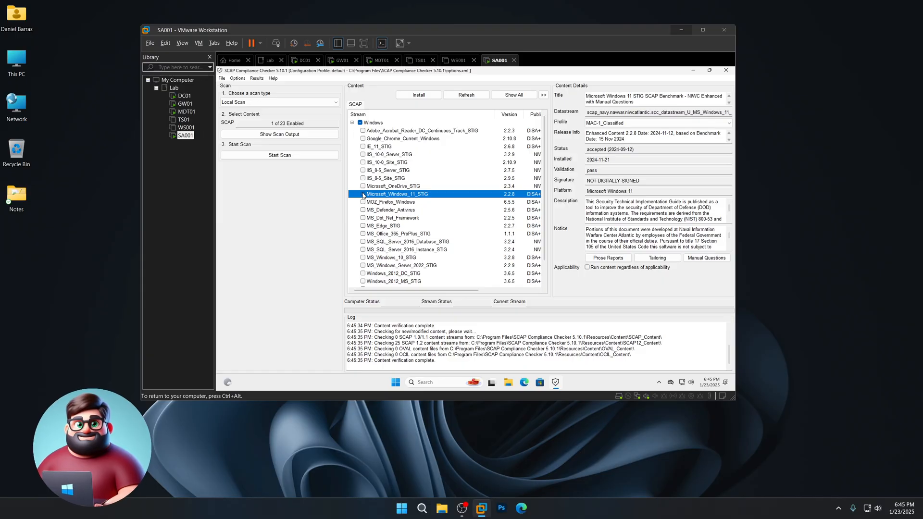
{"action": "left_click", "coordinate": [363, 210]}
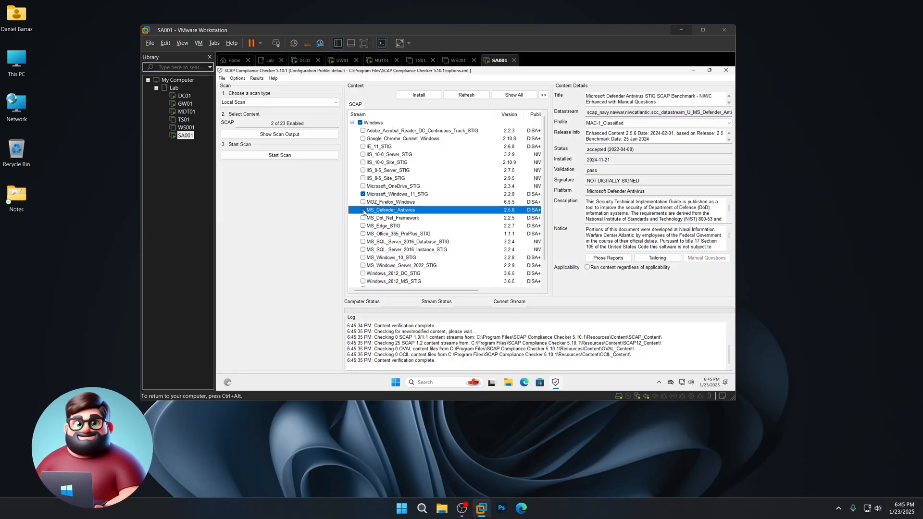
{"action": "left_click", "coordinate": [363, 225]}
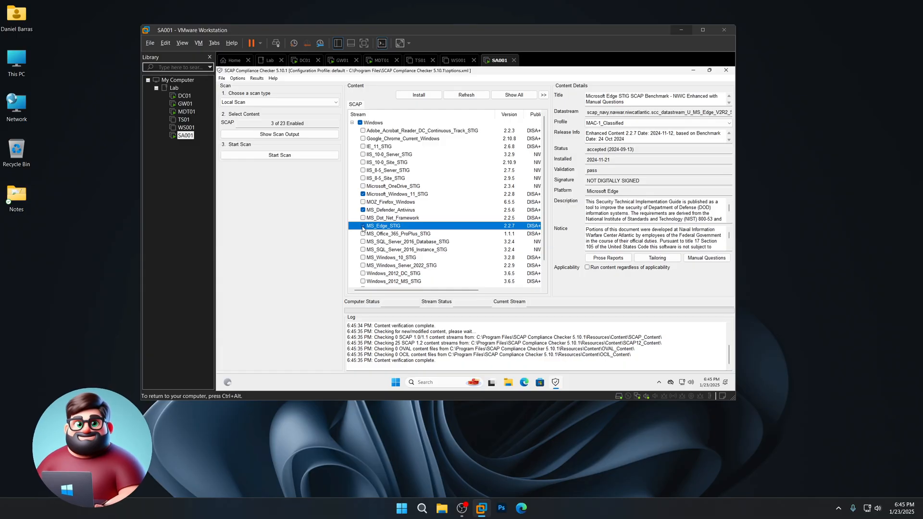
{"action": "scroll", "coordinate": [355, 261], "scroll_direction": "down", "scroll_amount": 1}
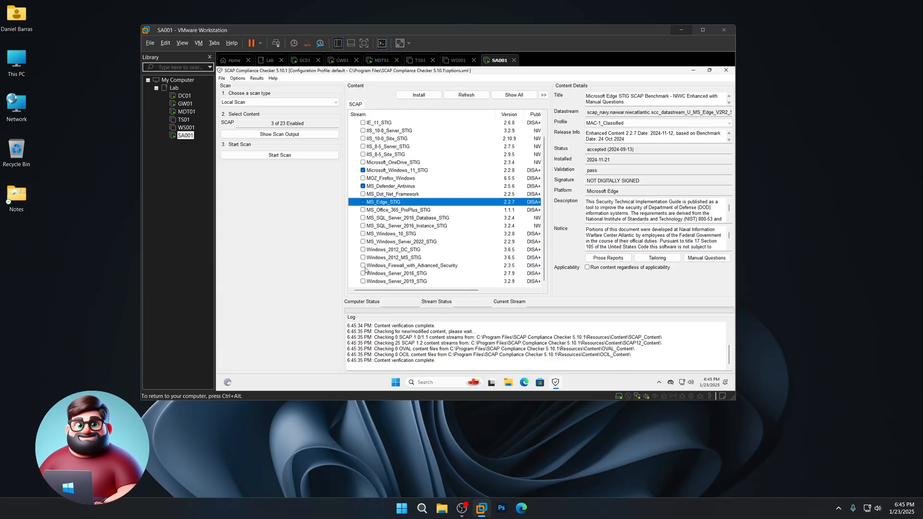
{"action": "left_click", "coordinate": [363, 266]}
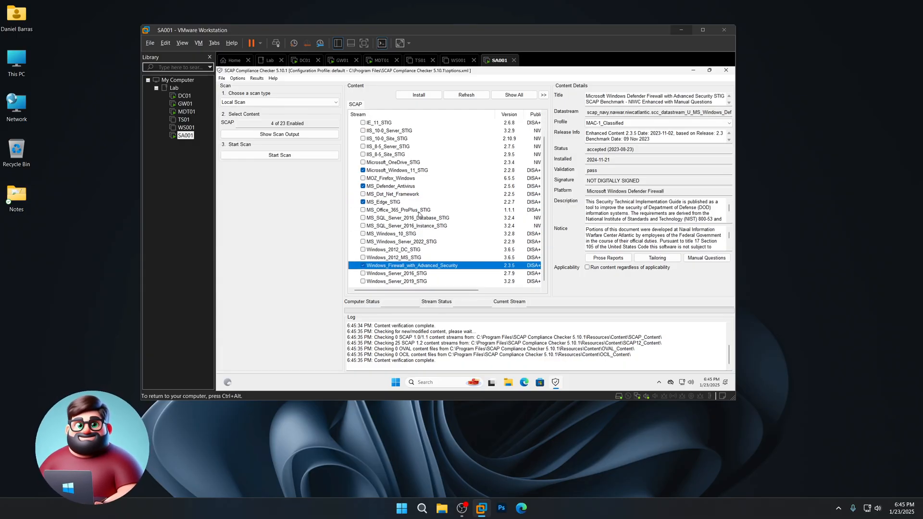
{"action": "scroll", "coordinate": [430, 217], "scroll_direction": "up", "scroll_amount": 1}
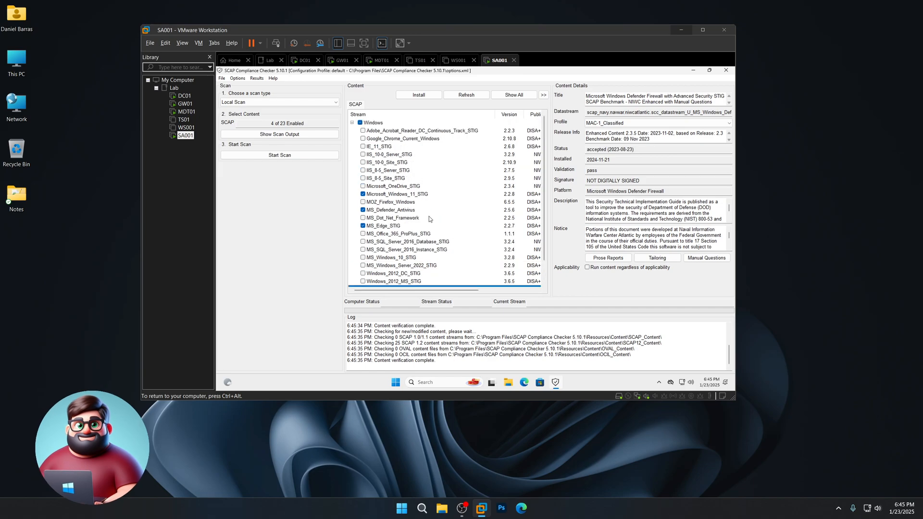
{"action": "left_click", "coordinate": [289, 155]}
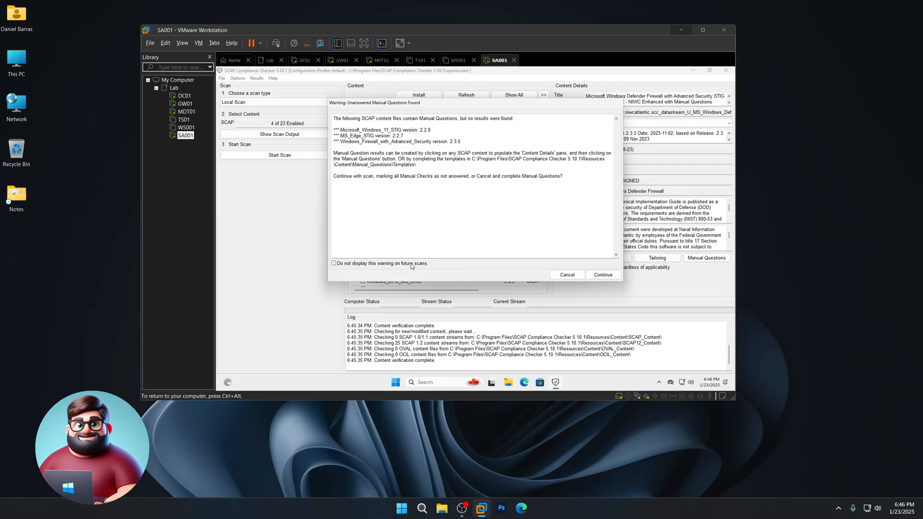
- Continue past the unanswered manual questions warning and let the scan and reports complete
{"action": "left_click", "coordinate": [601, 274]}
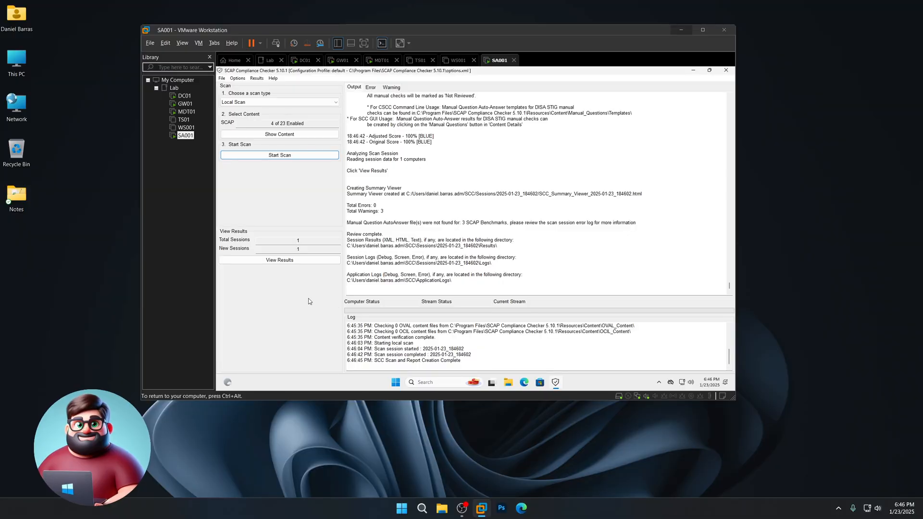
- From View Results, open the MS_Edge_STIG Non-Compliance report (98.15) in the default browser
{"action": "left_click", "coordinate": [278, 261]}
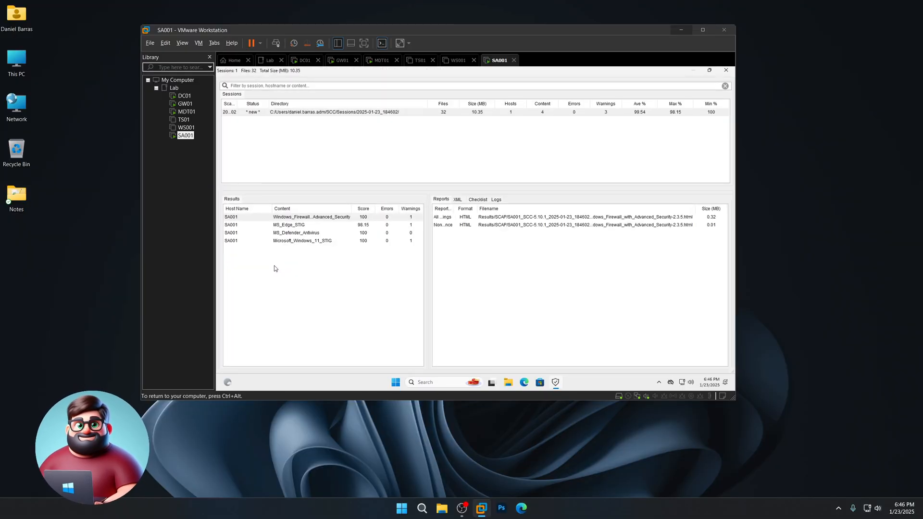
{"action": "left_click", "coordinate": [353, 219]}
{"action": "left_click", "coordinate": [352, 234]}
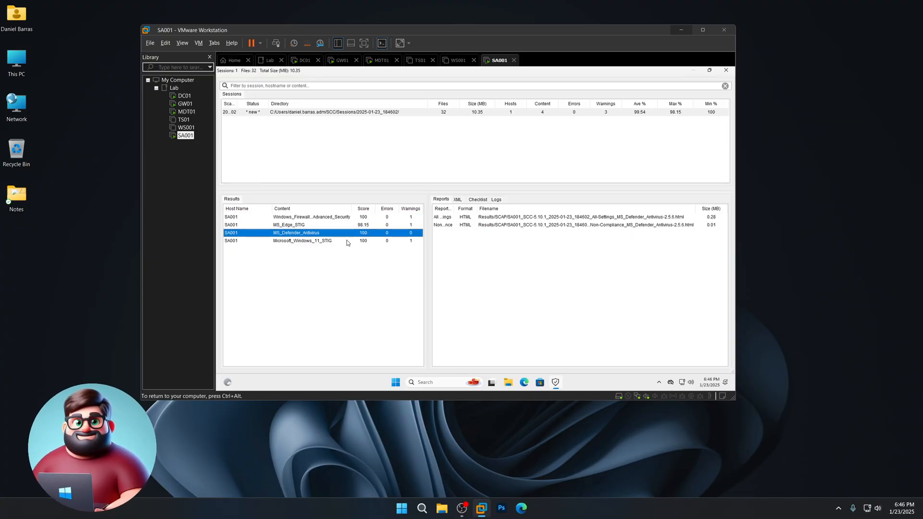
{"action": "left_click", "coordinate": [348, 242]}
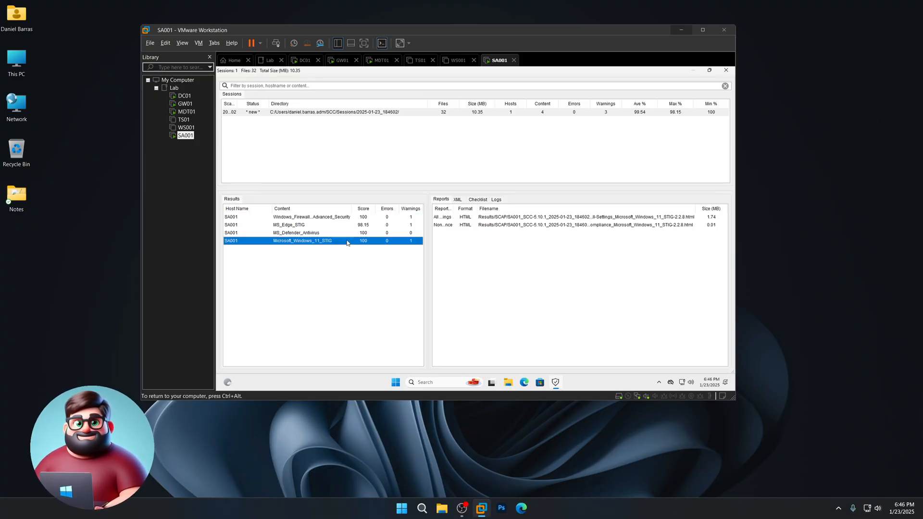
{"action": "left_click", "coordinate": [296, 227]}
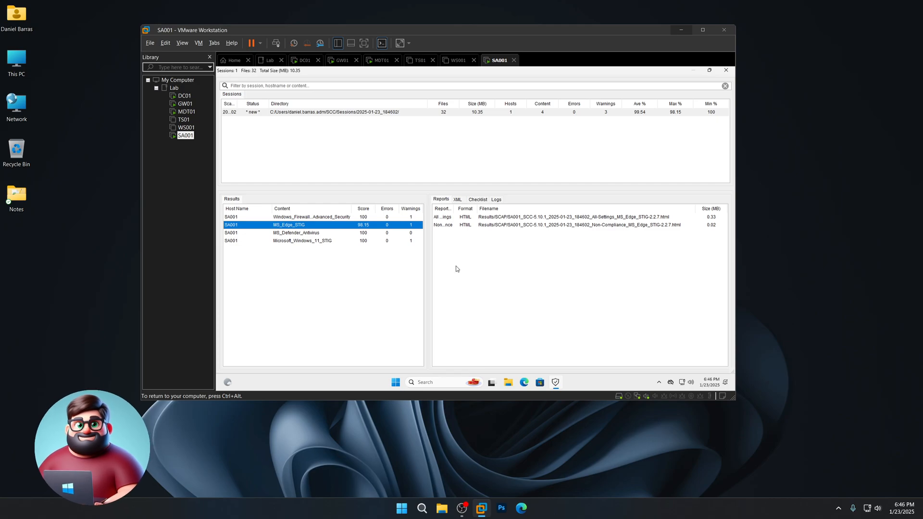
{"action": "left_click", "coordinate": [460, 225]}
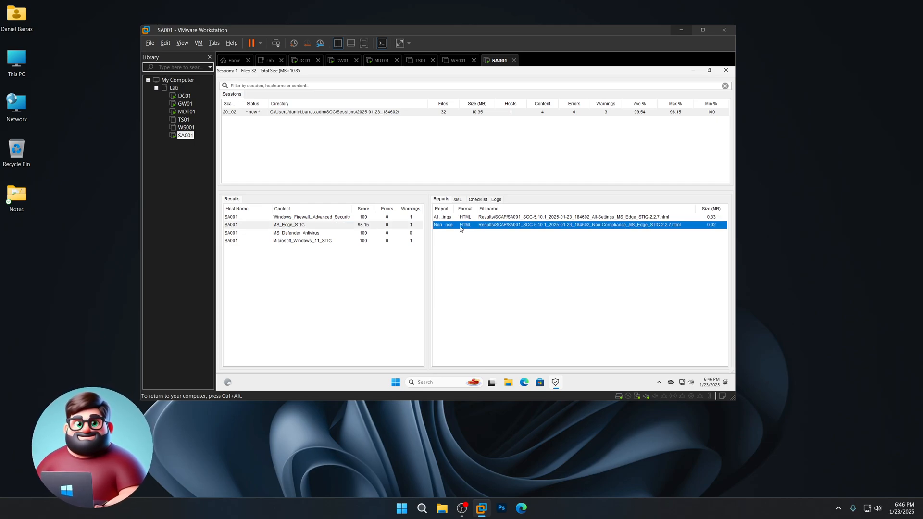
{"action": "right_click", "coordinate": [460, 228]}
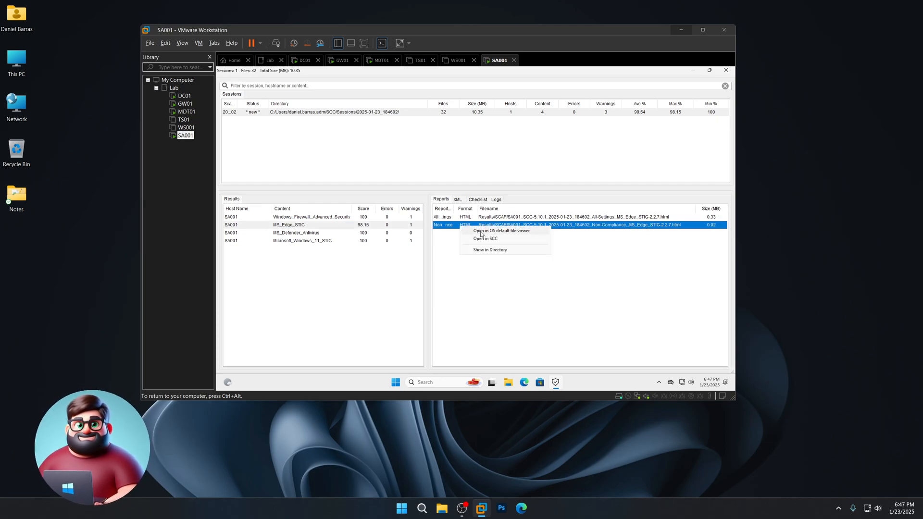
{"action": "left_click", "coordinate": [482, 232]}
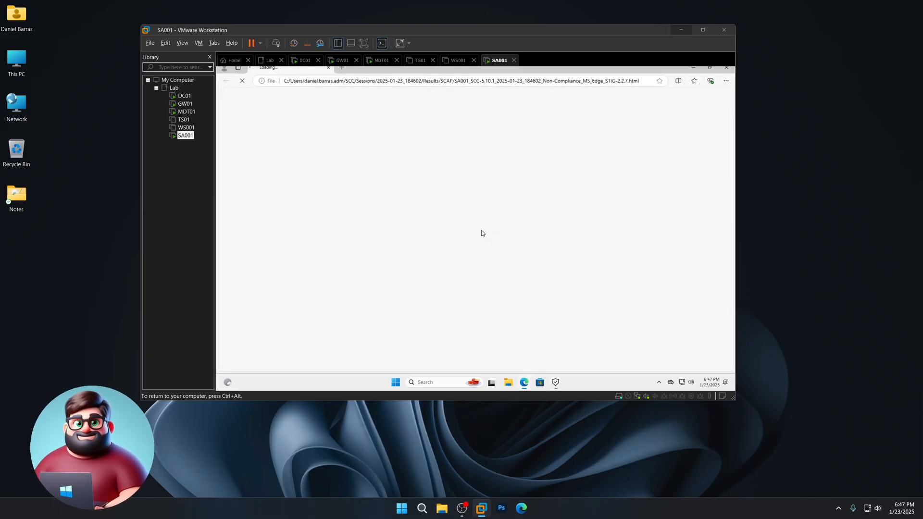
- Skip Edge's first-run prompts, scroll to the failed CAT III proxy-settings check, then close Edge
{"action": "left_click", "coordinate": [351, 335]}
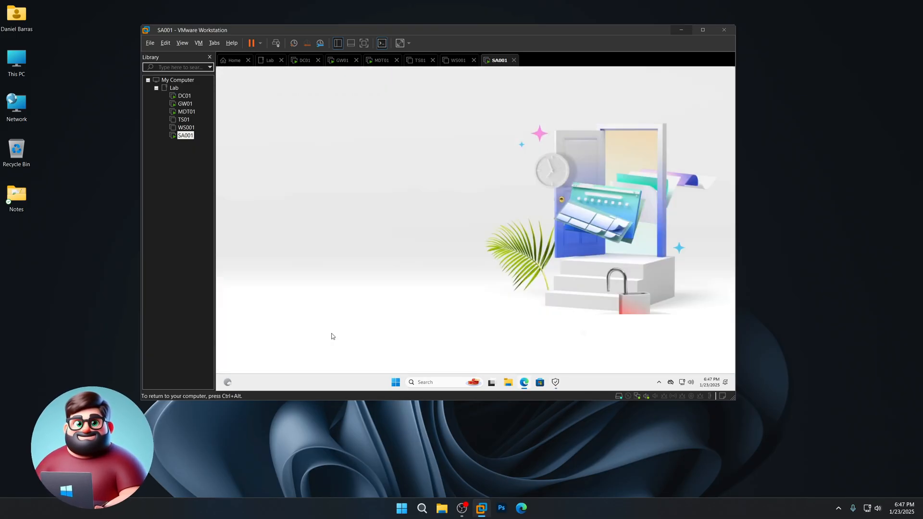
{"action": "left_click", "coordinate": [289, 333]}
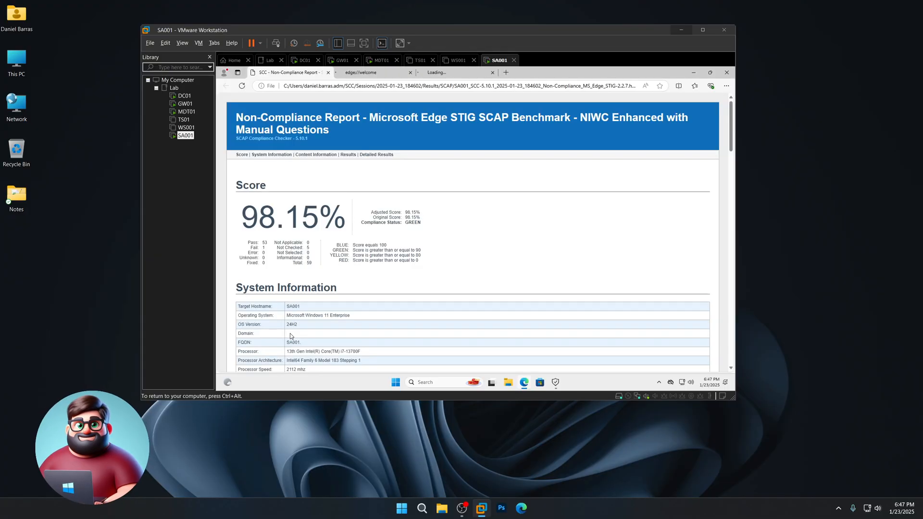
{"action": "scroll", "coordinate": [447, 245], "scroll_direction": "down", "scroll_amount": 15}
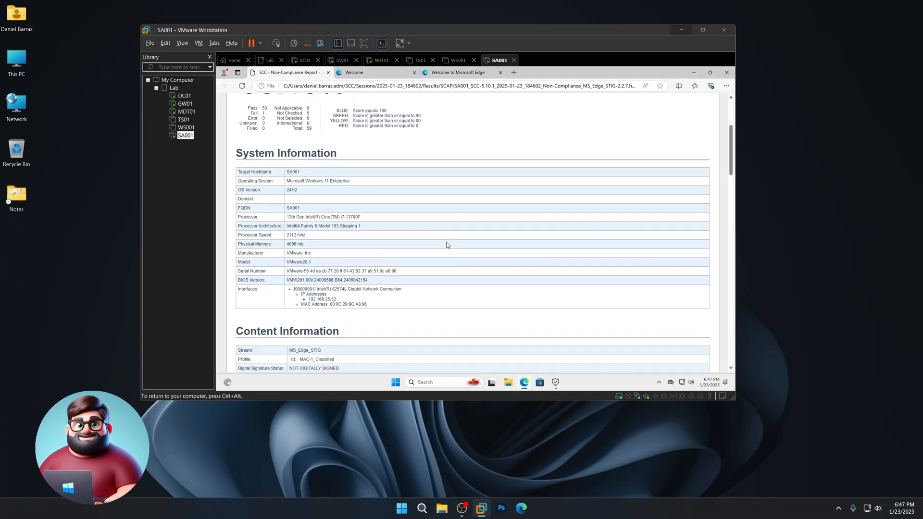
{"action": "scroll", "coordinate": [447, 245], "scroll_direction": "down", "scroll_amount": 3}
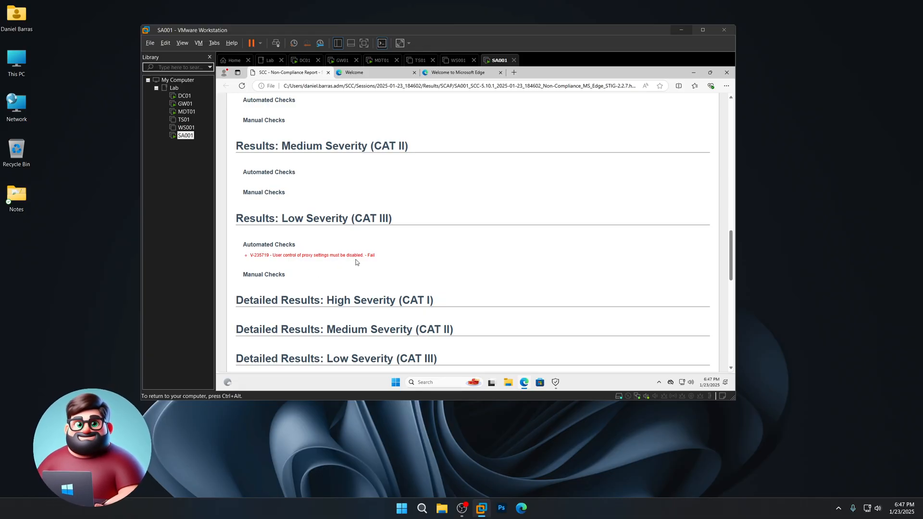
{"action": "left_click", "coordinate": [726, 73]}
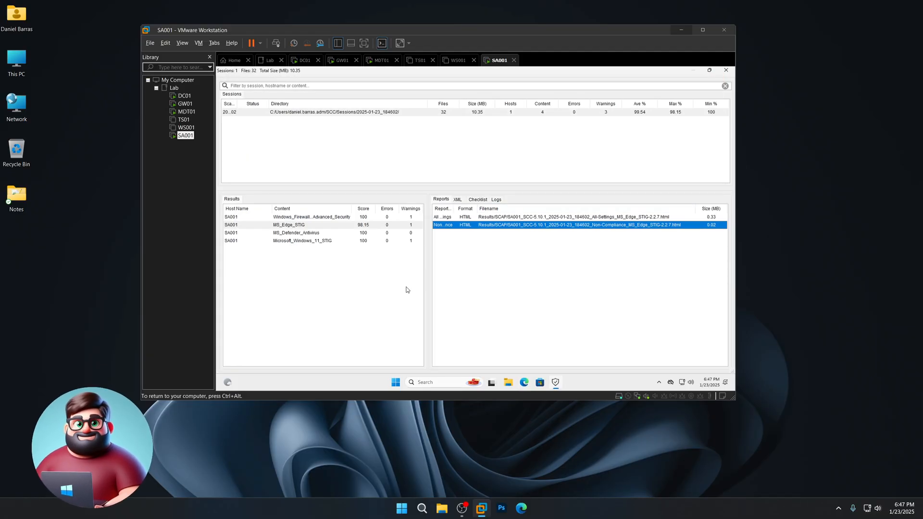
- Close SCC and open \\MDT01\DeploymentShare$ through the Run box
{"action": "left_click", "coordinate": [727, 71]}
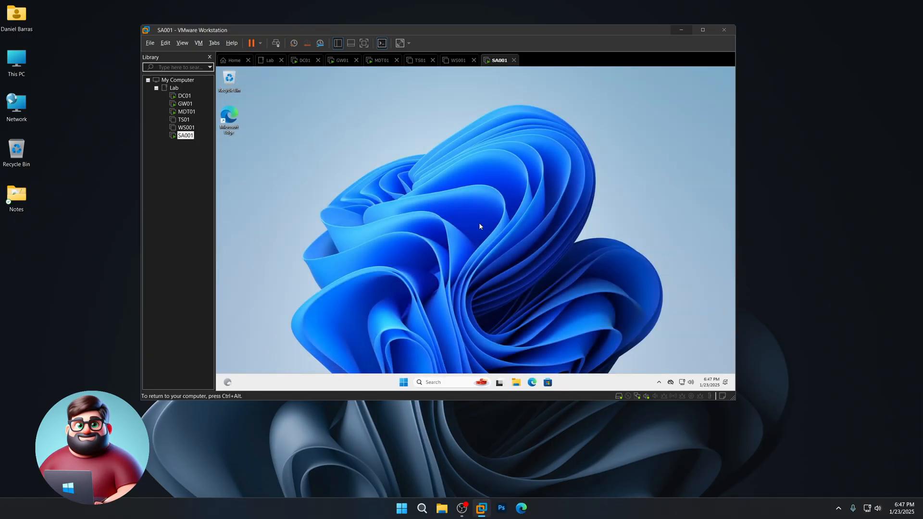
{"action": "right_click", "coordinate": [403, 382]}
{"action": "left_click", "coordinate": [389, 339]}
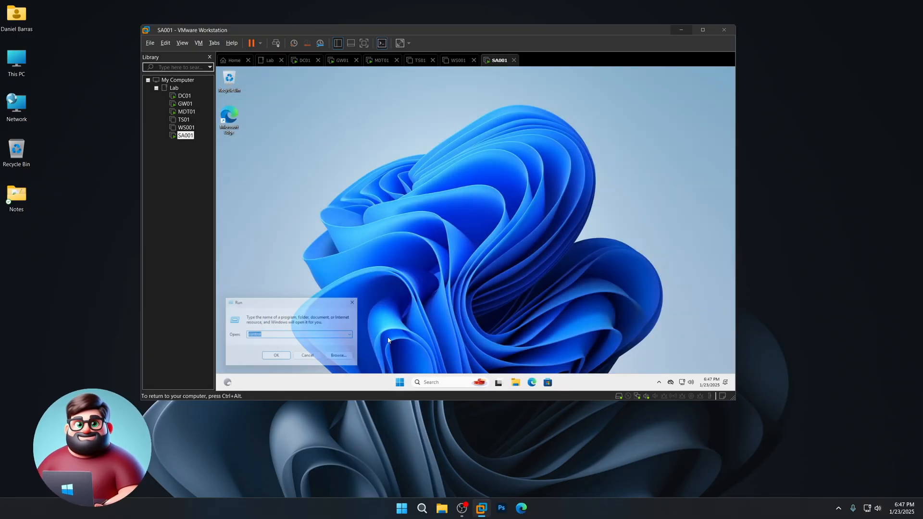
{"action": "type", "text": "\\\\MDT01\\Deploym"}
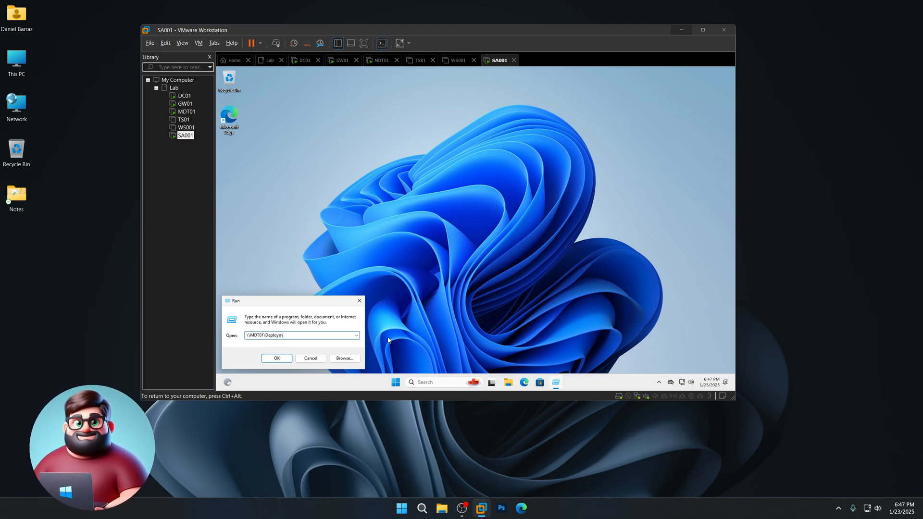
{"action": "type", "text": "entShare$\\"}
{"action": "key", "text": "Return"}
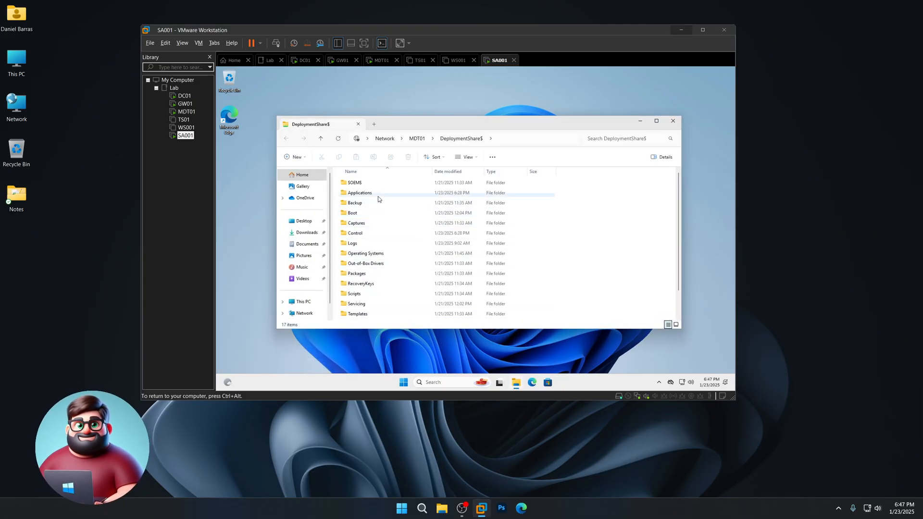
- Browse to Applications > Windows 11 STIGs and bring up Apply_STIGs' context menu
{"action": "double_click", "coordinate": [361, 193]}
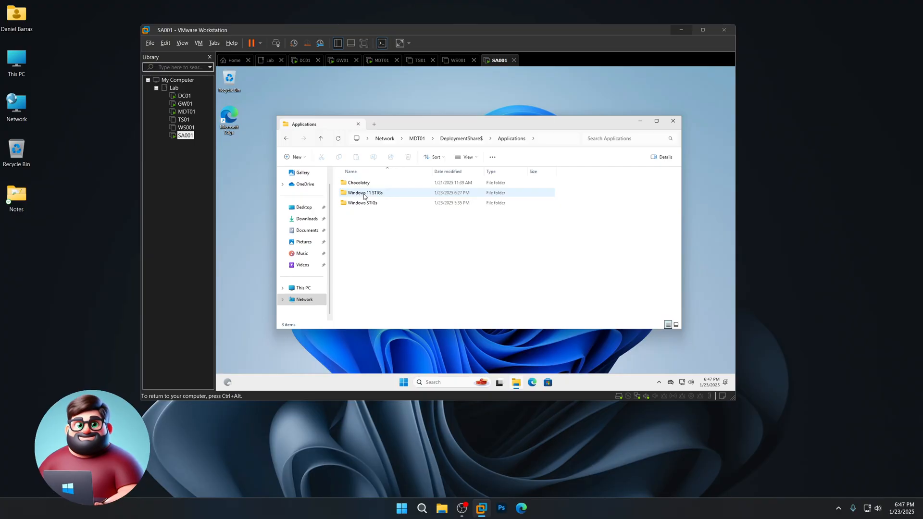
{"action": "double_click", "coordinate": [366, 193]}
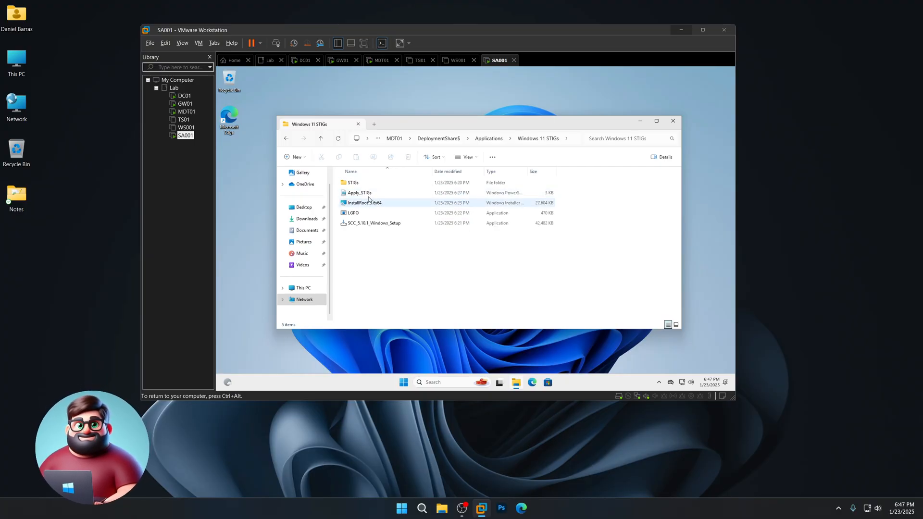
{"action": "right_click", "coordinate": [364, 194]}
- Open Apply_STIGs with Notepad and dismiss the autosave tip
{"action": "mouse_move", "coordinate": [395, 235]}
{"action": "left_click", "coordinate": [505, 235]}
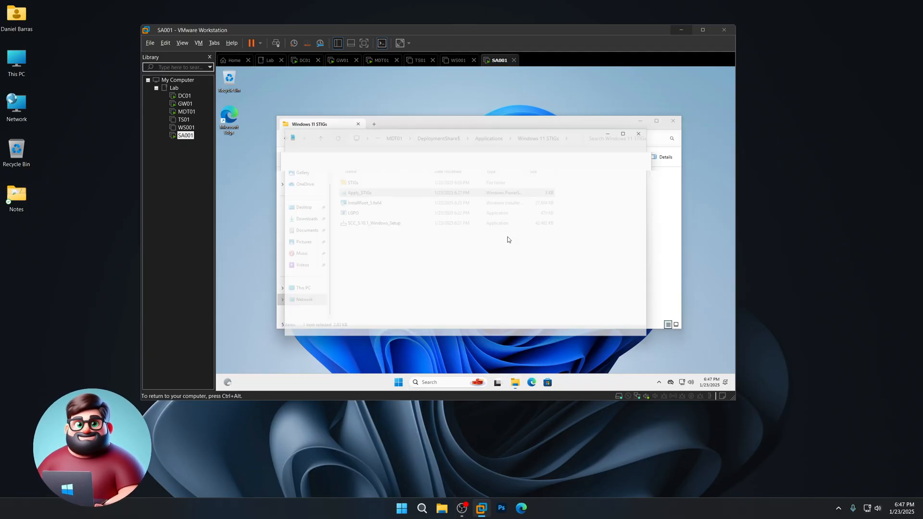
{"action": "left_click", "coordinate": [413, 176]}
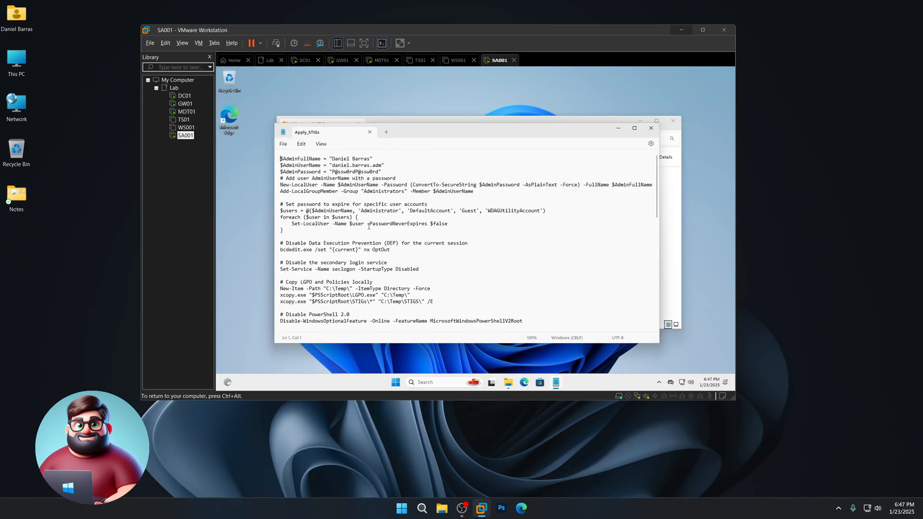
- Copy the Edge proxy-setting lines, then close Notepad and File Explorer
{"action": "scroll", "coordinate": [358, 232], "scroll_direction": "down", "scroll_amount": 12}
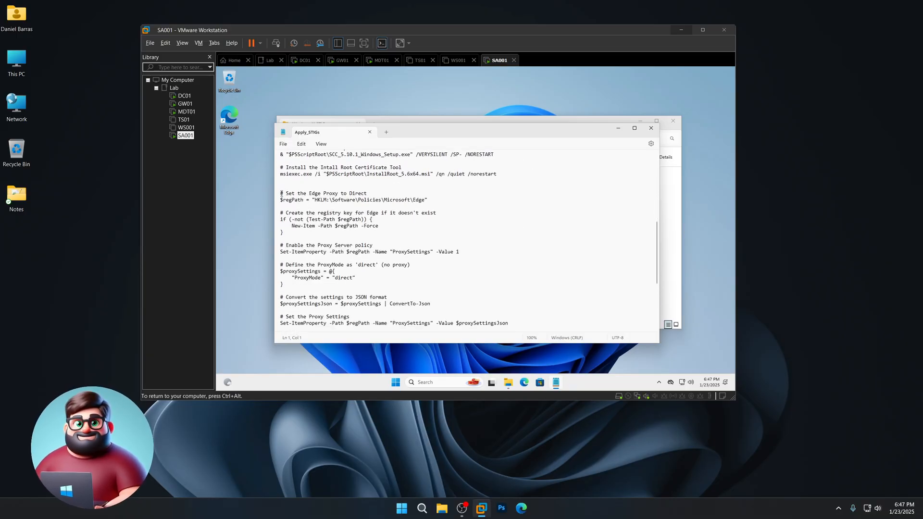
{"action": "left_click_drag", "start_coordinate": [281, 196], "coordinate": [335, 221]}
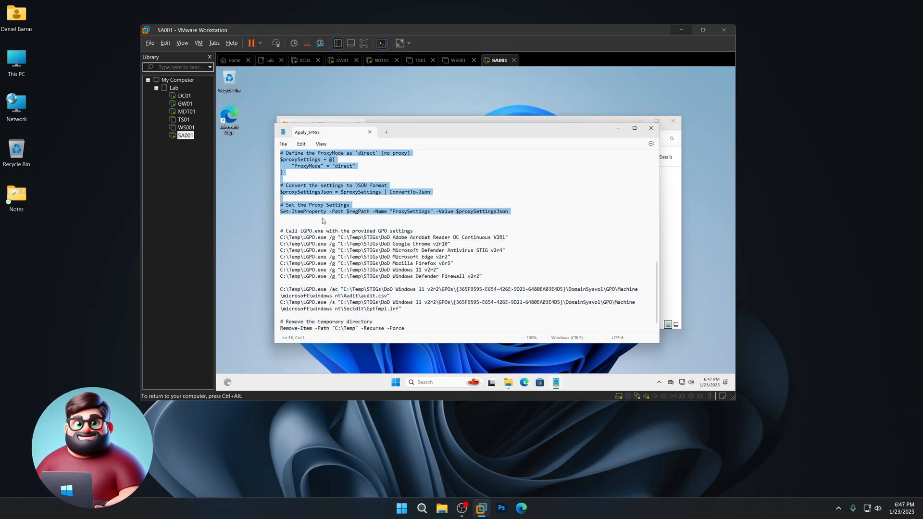
{"action": "right_click", "coordinate": [319, 210]}
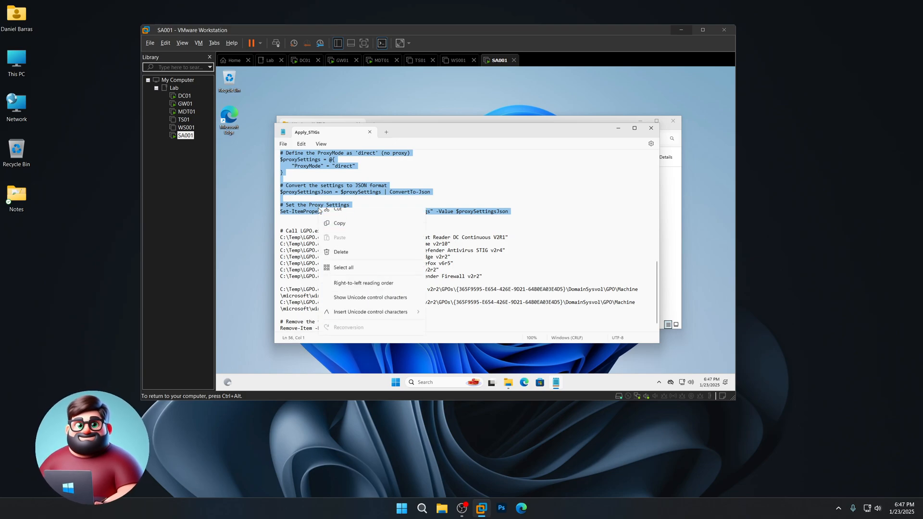
{"action": "left_click", "coordinate": [339, 246]}
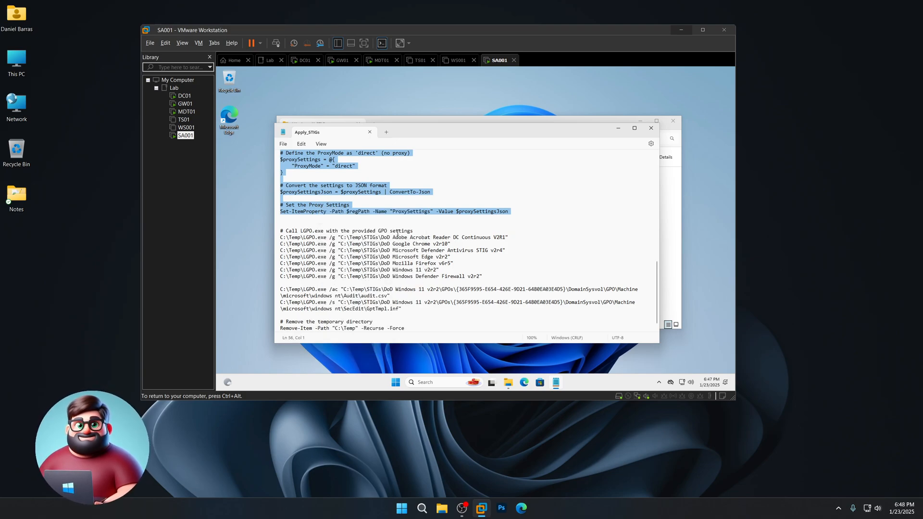
{"action": "left_click", "coordinate": [651, 129]}
{"action": "left_click", "coordinate": [673, 121]}
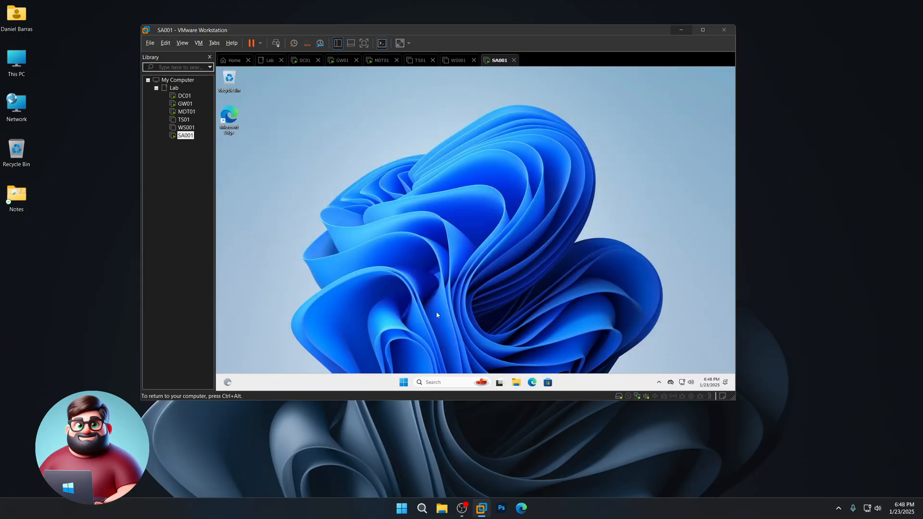
- Paste and run the copied Edge proxy commands in an elevated Terminal (Admin), then close it
{"action": "right_click", "coordinate": [404, 382]}
{"action": "left_click", "coordinate": [400, 282]}
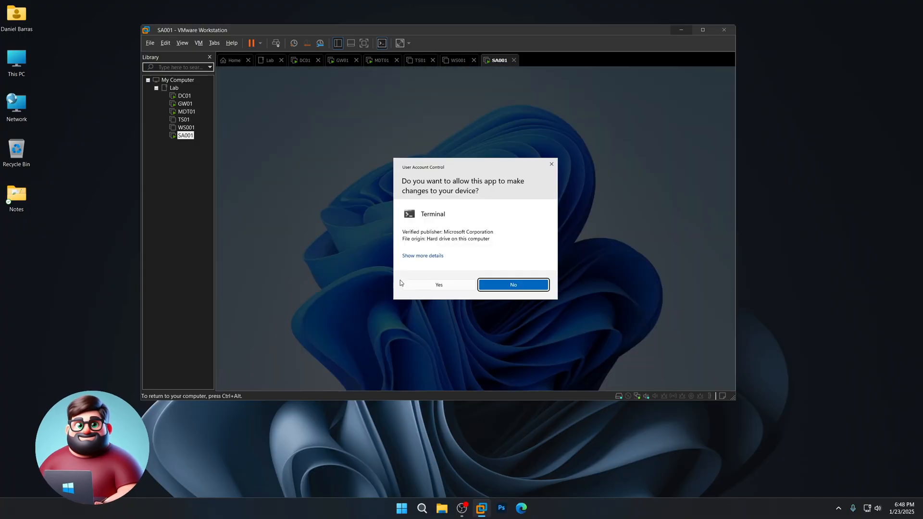
{"action": "left_click", "coordinate": [438, 285]}
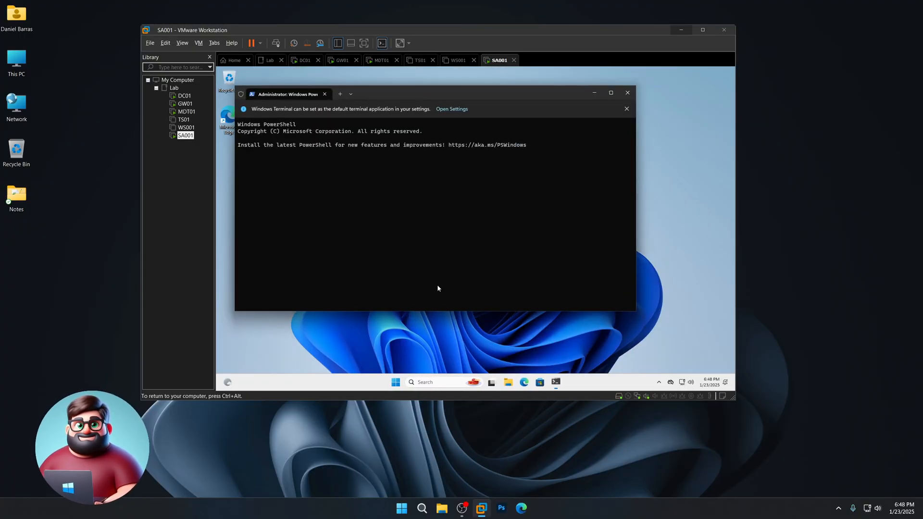
{"action": "left_click", "coordinate": [627, 109]}
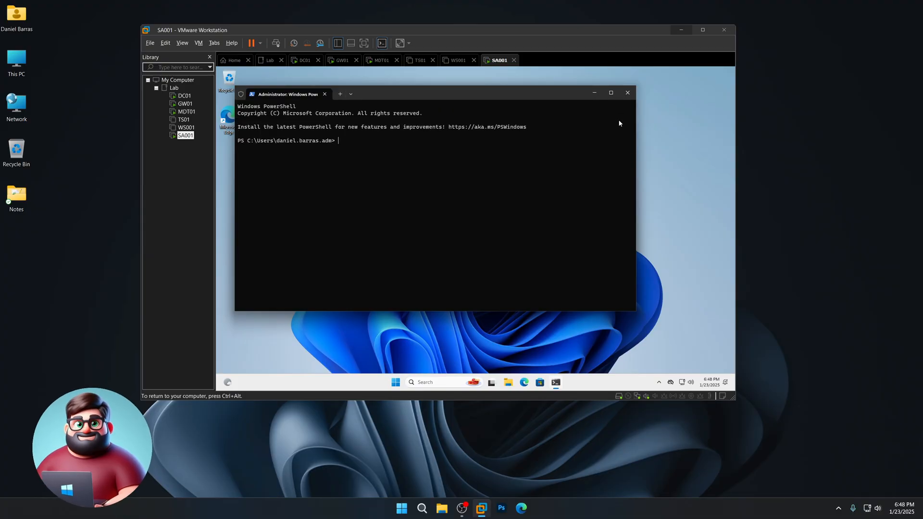
{"action": "key", "text": "ctrl+v"}
{"action": "left_click", "coordinate": [408, 249]}
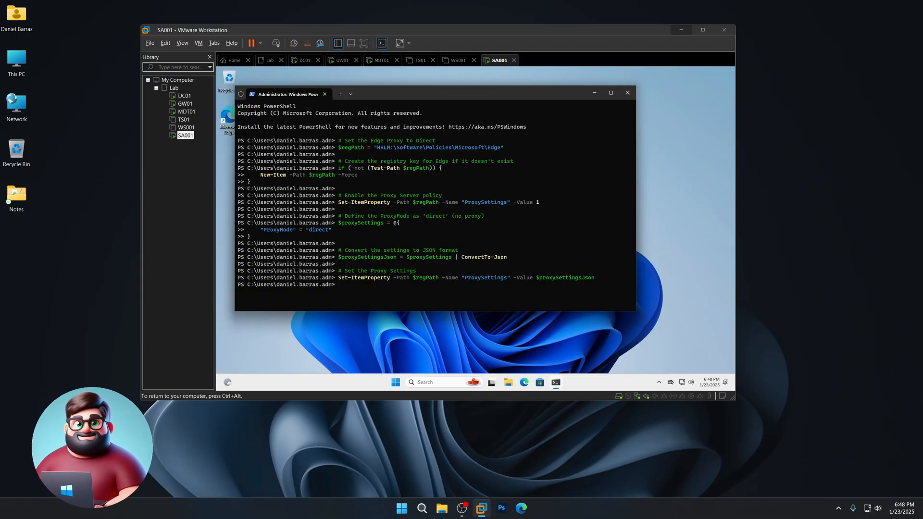
{"action": "key", "text": "alt+F4"}
- Launch SCAP Compliance Checker from All apps and approve the elevation prompt
{"action": "left_click", "coordinate": [403, 384]}
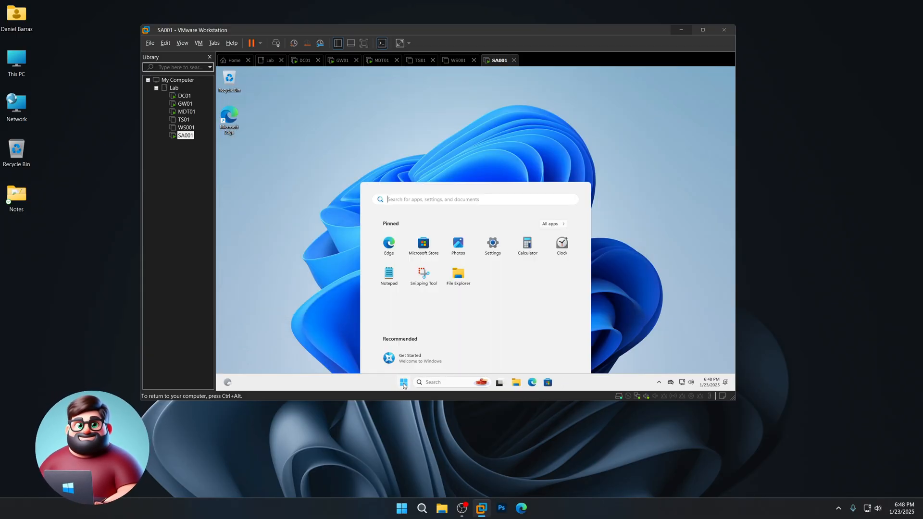
{"action": "left_click", "coordinate": [554, 149]}
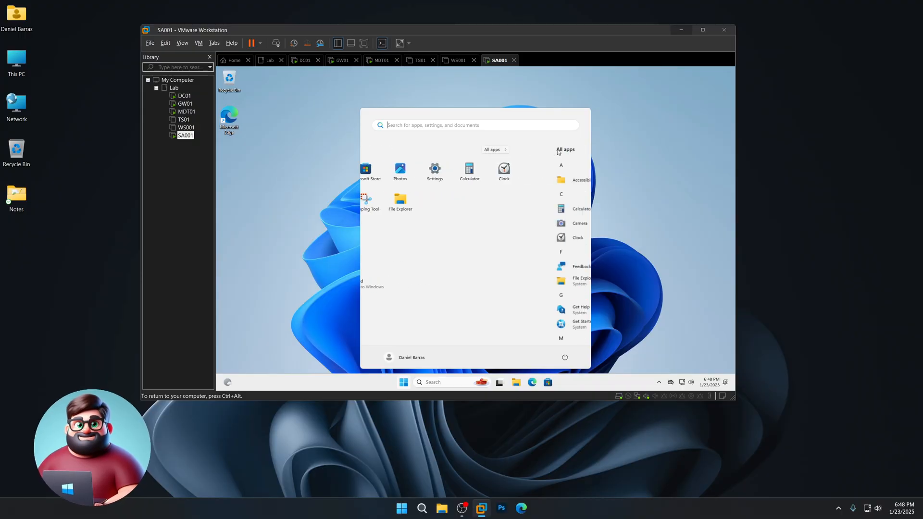
{"action": "scroll", "coordinate": [474, 258], "scroll_direction": "down", "scroll_amount": 5}
{"action": "scroll", "coordinate": [470, 258], "scroll_direction": "down", "scroll_amount": 3}
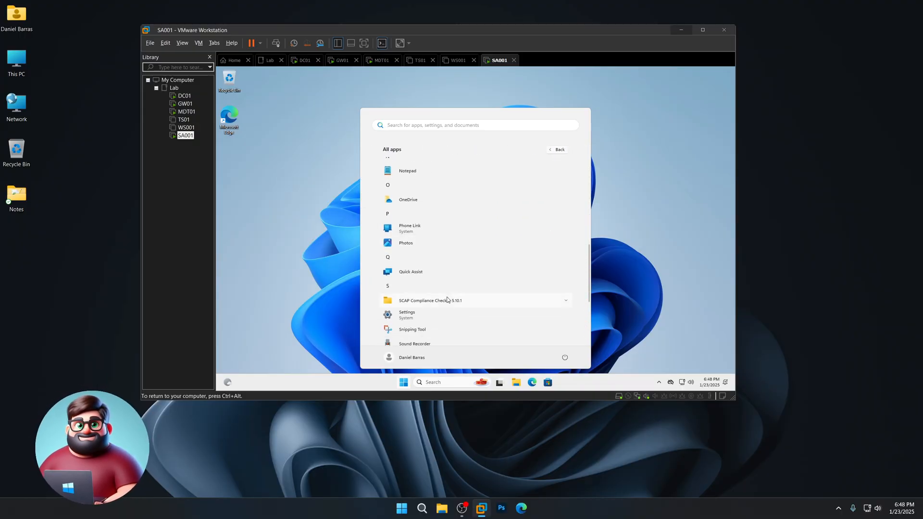
{"action": "left_click", "coordinate": [434, 303]}
{"action": "left_click", "coordinate": [425, 343]}
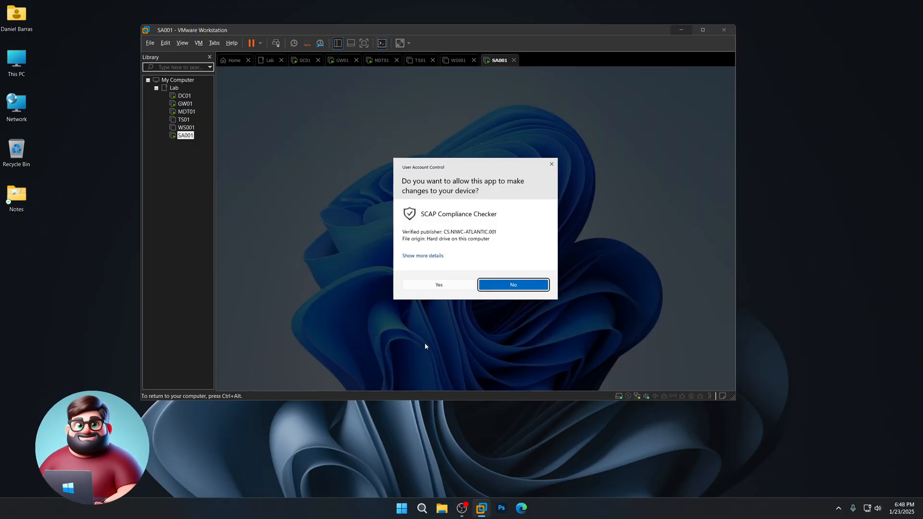
{"action": "left_click", "coordinate": [449, 287]}
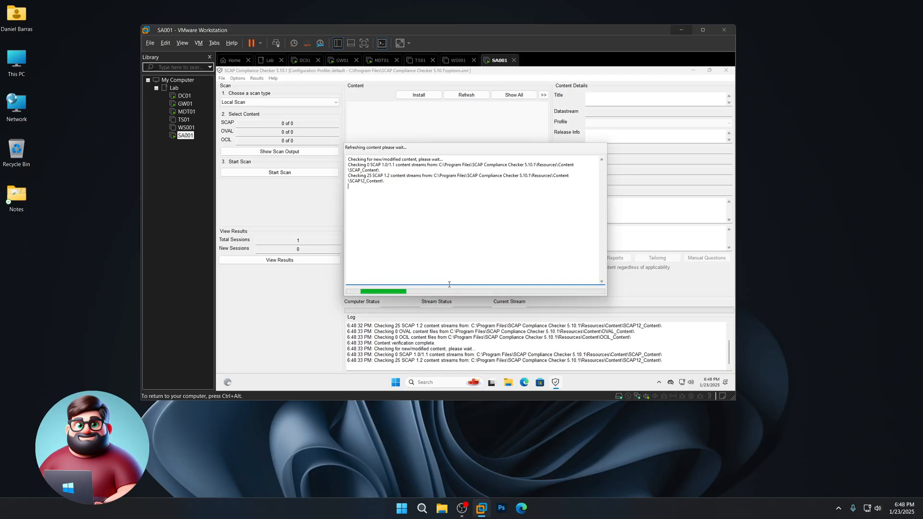
- Permanently dismiss the funding message, then view and close the previous scan results
{"action": "left_click", "coordinate": [382, 248]}
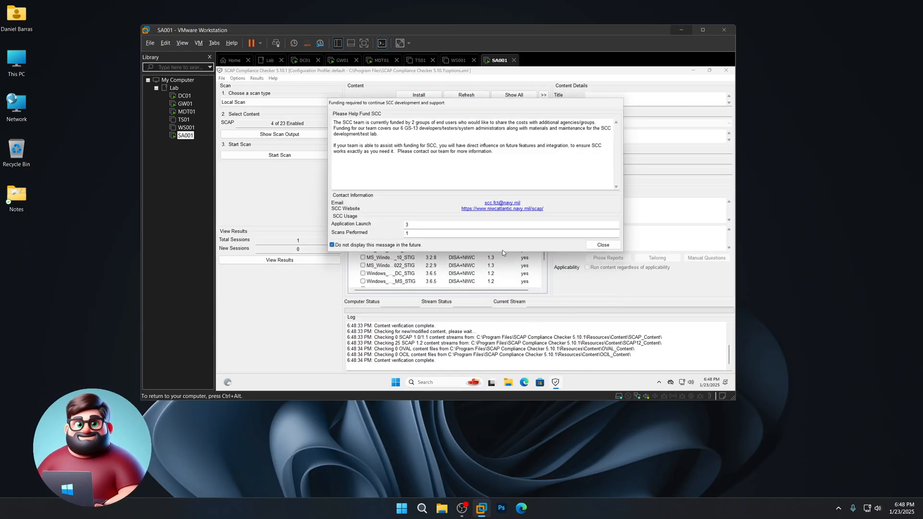
{"action": "left_click", "coordinate": [594, 246]}
{"action": "left_click", "coordinate": [299, 260]}
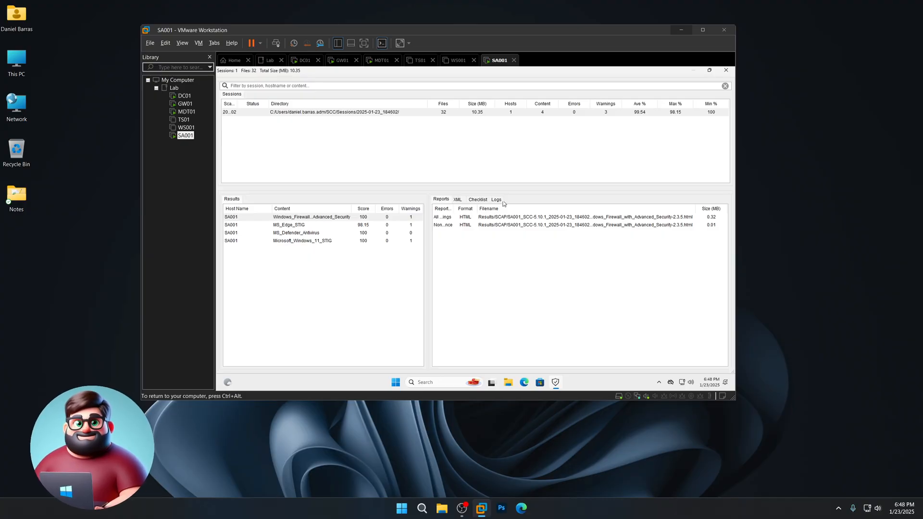
{"action": "left_click", "coordinate": [726, 71]}
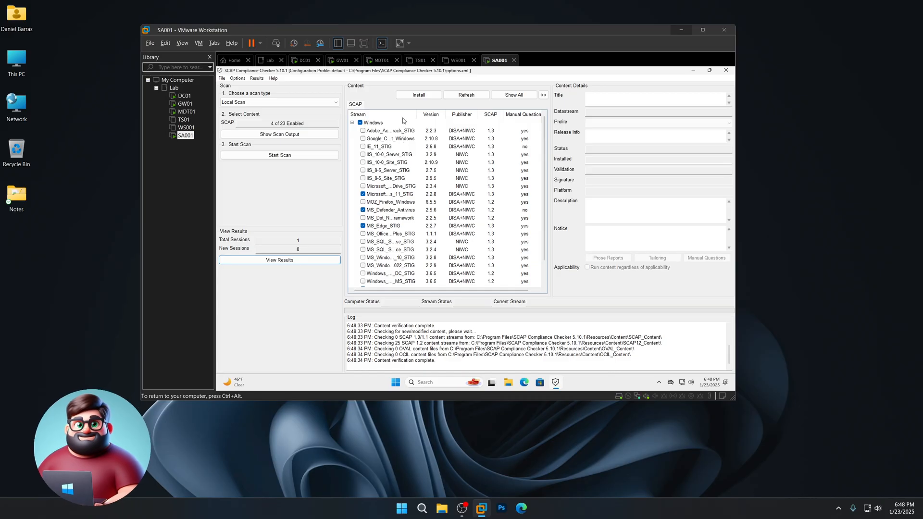
- Uncheck the Windows 11, Defender and Firewall STIGs, scan with MS_Edge_STIG only, and view results
{"action": "left_click_drag", "start_coordinate": [416, 114], "coordinate": [476, 114]}
{"action": "left_click", "coordinate": [363, 195]}
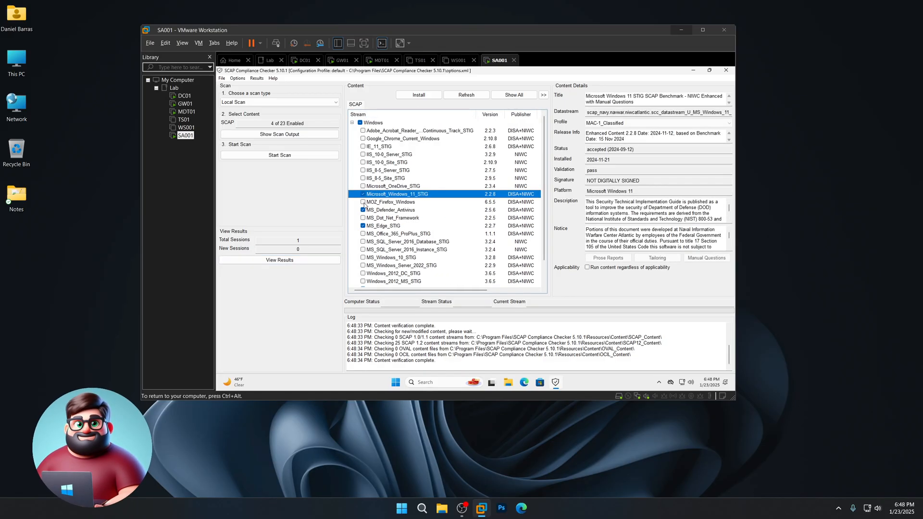
{"action": "left_click", "coordinate": [363, 210]}
{"action": "left_click", "coordinate": [363, 194]}
{"action": "scroll", "coordinate": [388, 230], "scroll_direction": "down", "scroll_amount": 1}
{"action": "left_click", "coordinate": [363, 265]}
{"action": "left_click", "coordinate": [285, 155]}
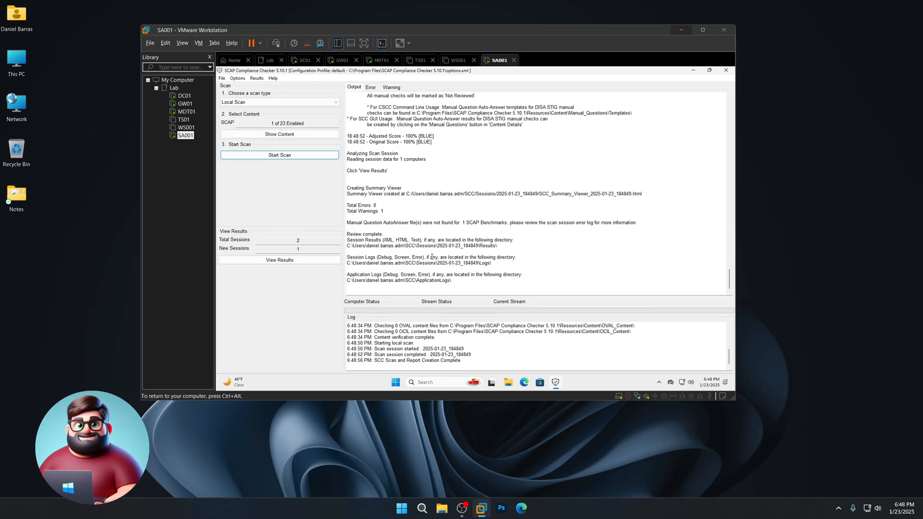
{"action": "left_click", "coordinate": [284, 261]}
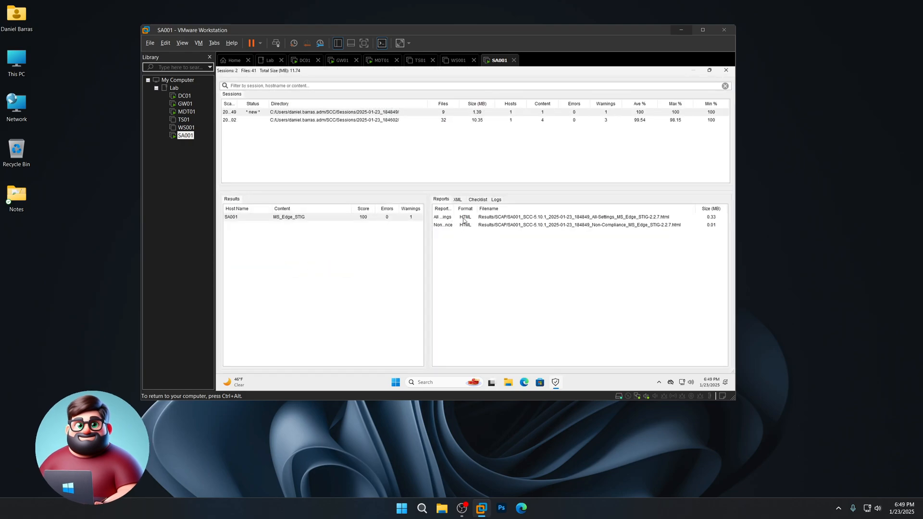
- Open the new Edge STIG All Settings report in the browser and confirm the 100% score
{"action": "left_click", "coordinate": [461, 217]}
{"action": "right_click", "coordinate": [463, 218]}
{"action": "left_click", "coordinate": [487, 223]}
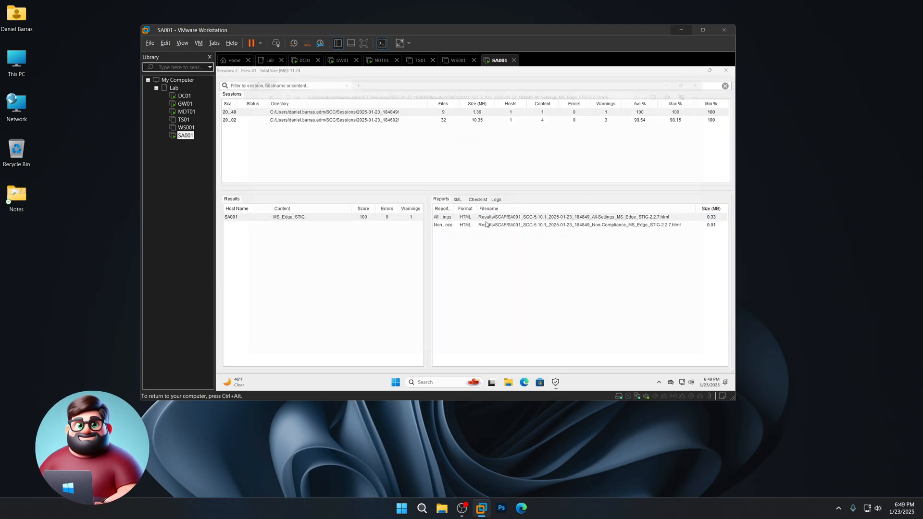
{"action": "double_click", "coordinate": [277, 210]}
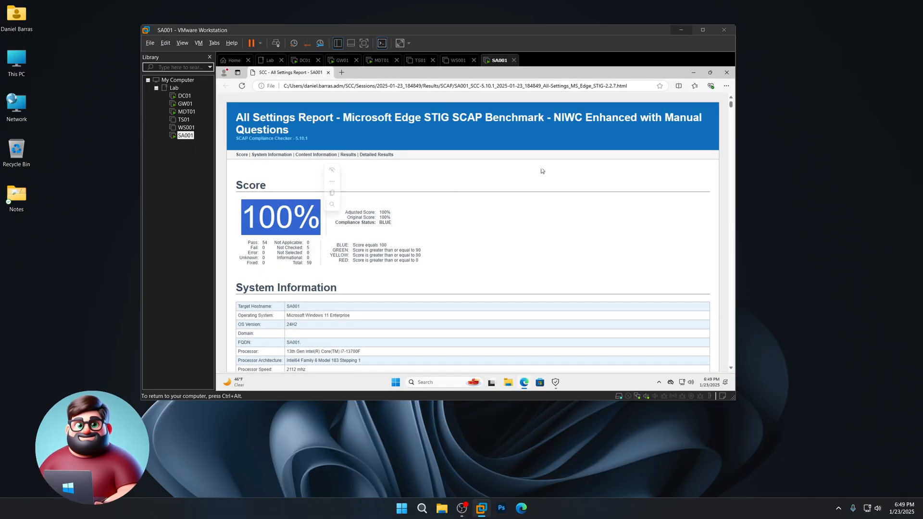
- Close Edge, the results viewer and SCAP Compliance Checker
{"action": "left_click", "coordinate": [727, 72]}
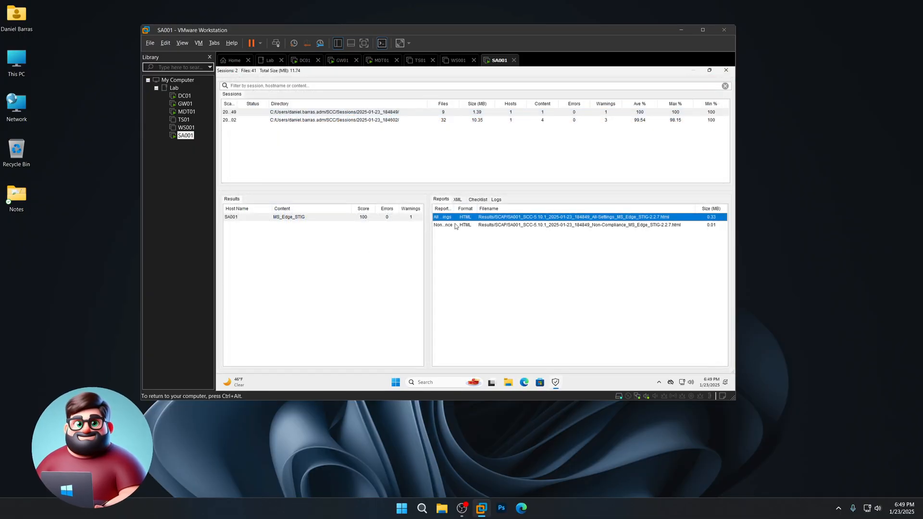
{"action": "left_click", "coordinate": [726, 70]}
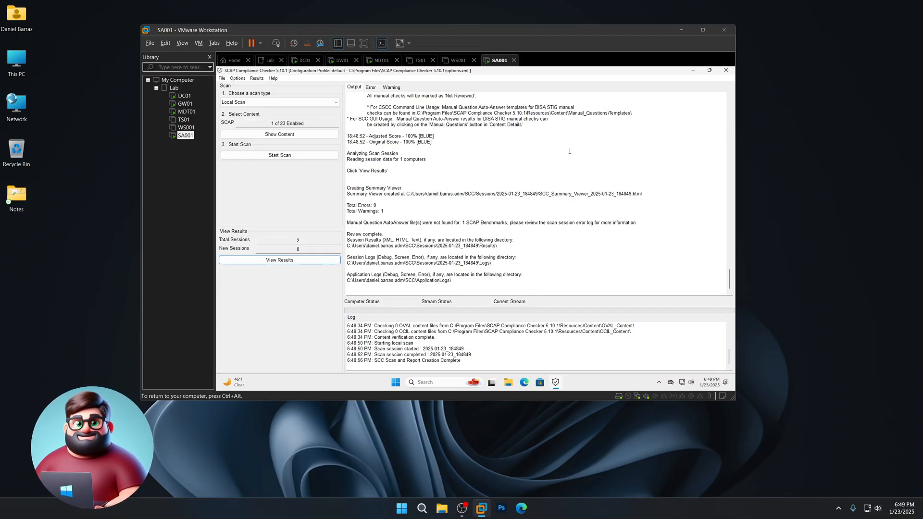
{"action": "left_click", "coordinate": [730, 71]}
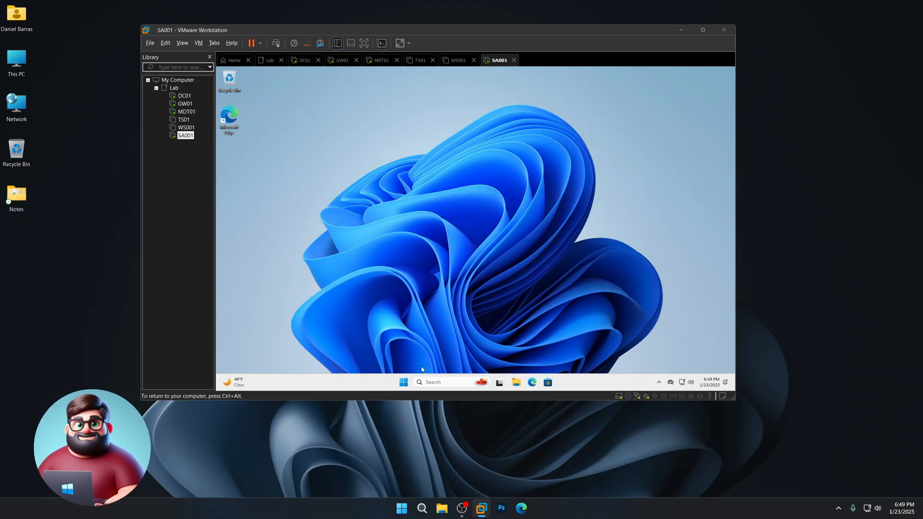
- Sign out of SA001 from the Start context menu and dismiss the lock screen
{"action": "right_click", "coordinate": [407, 383]}
{"action": "mouse_move", "coordinate": [412, 355]}
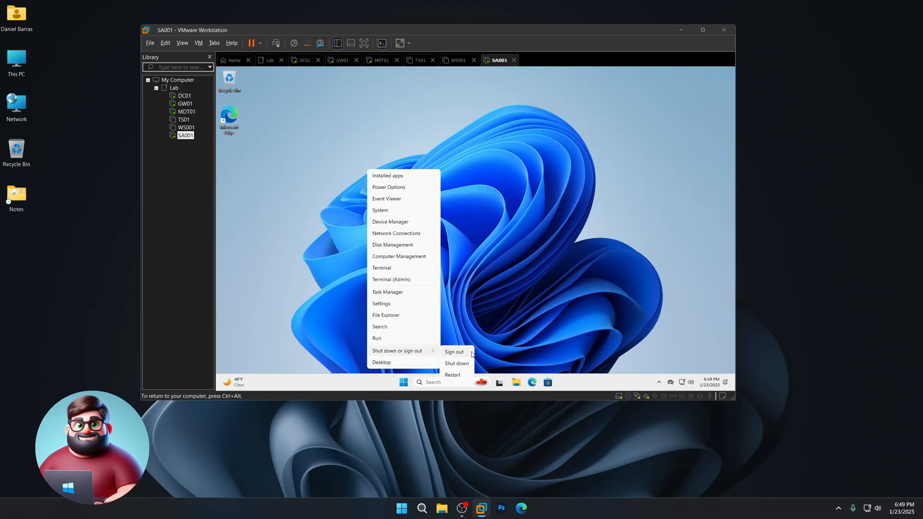
{"action": "left_click", "coordinate": [471, 351]}
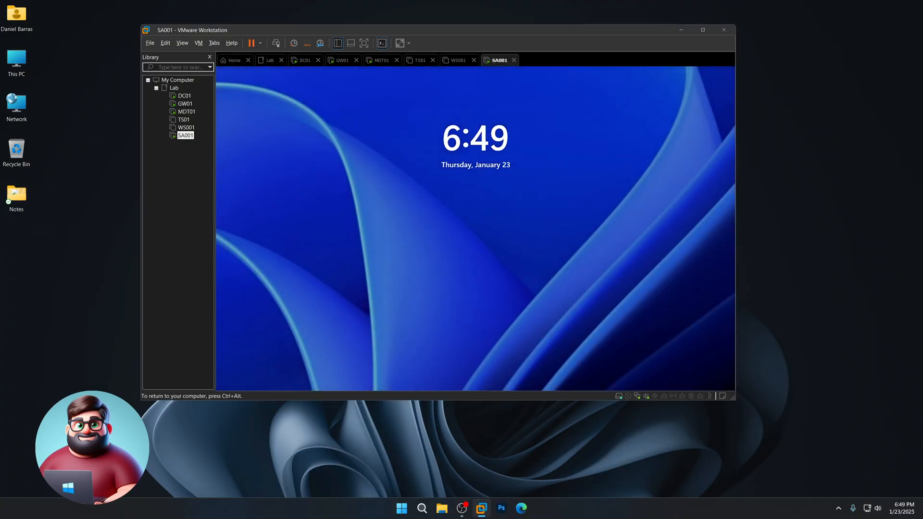
{"action": "left_click", "coordinate": [378, 231]}
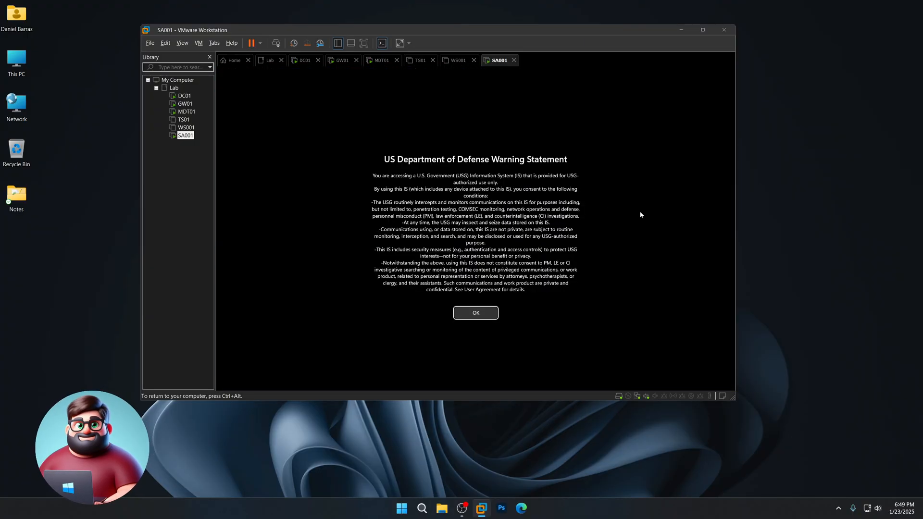